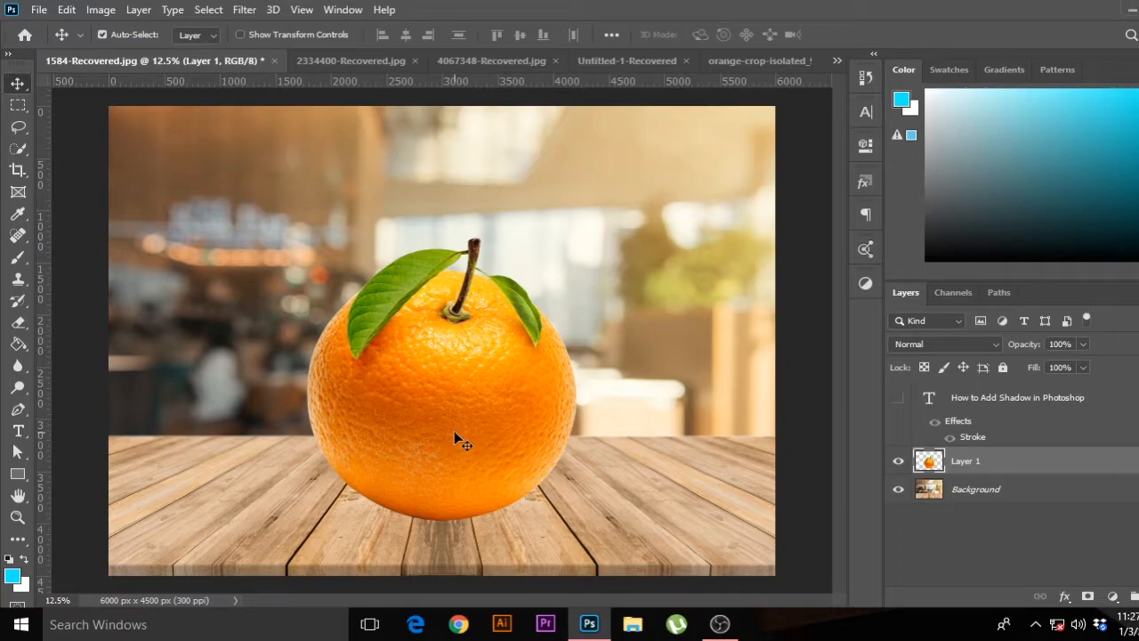
# Step: Examine the natural shadow in the orange-crop-isolated image and try different positions for the orange on the wooden table
pyautogui.moveTo(458, 445); pyautogui.dragTo(457, 404)
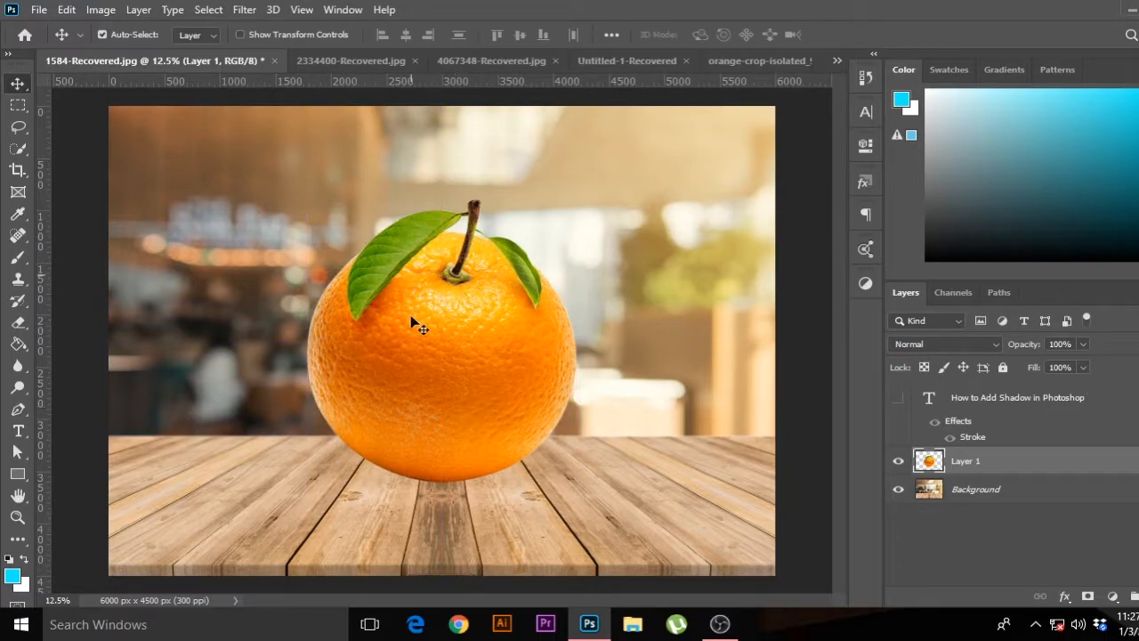
pyautogui.click(756, 61)
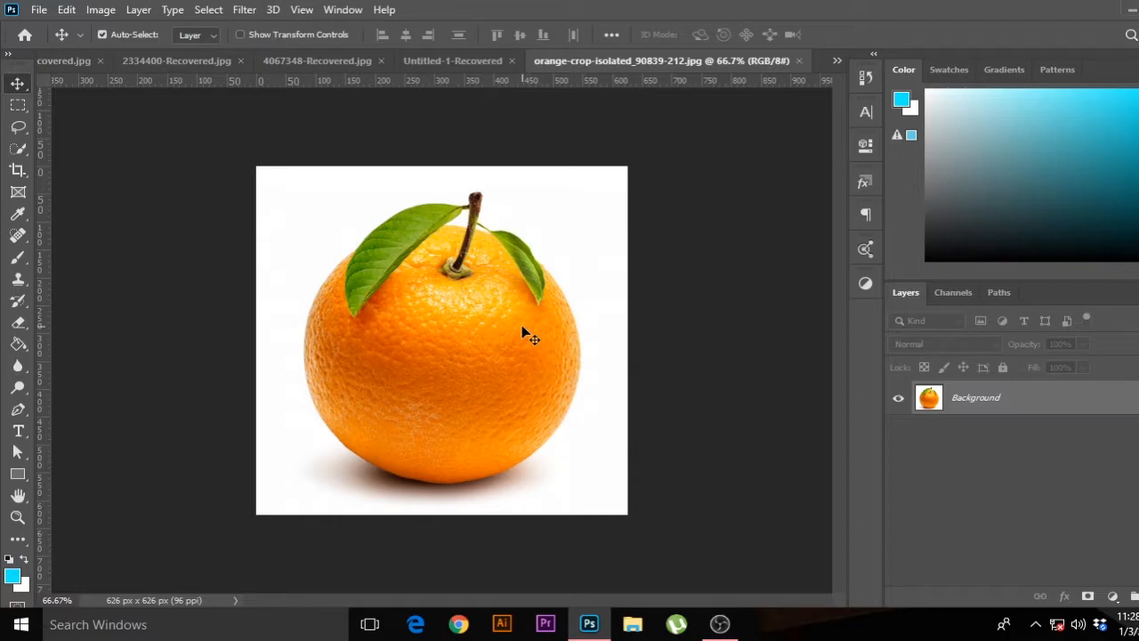
pyautogui.moveTo(525, 334); pyautogui.dragTo(464, 394)
pyautogui.hotkey('ctrl', '-')
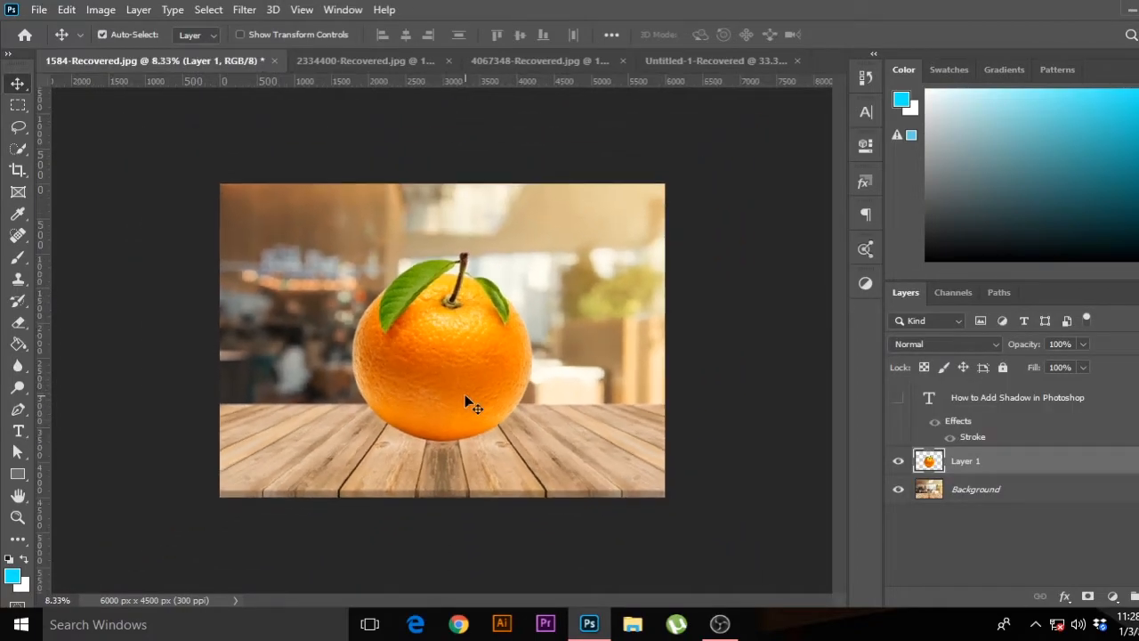
pyautogui.hotkey('ctrl', '+')
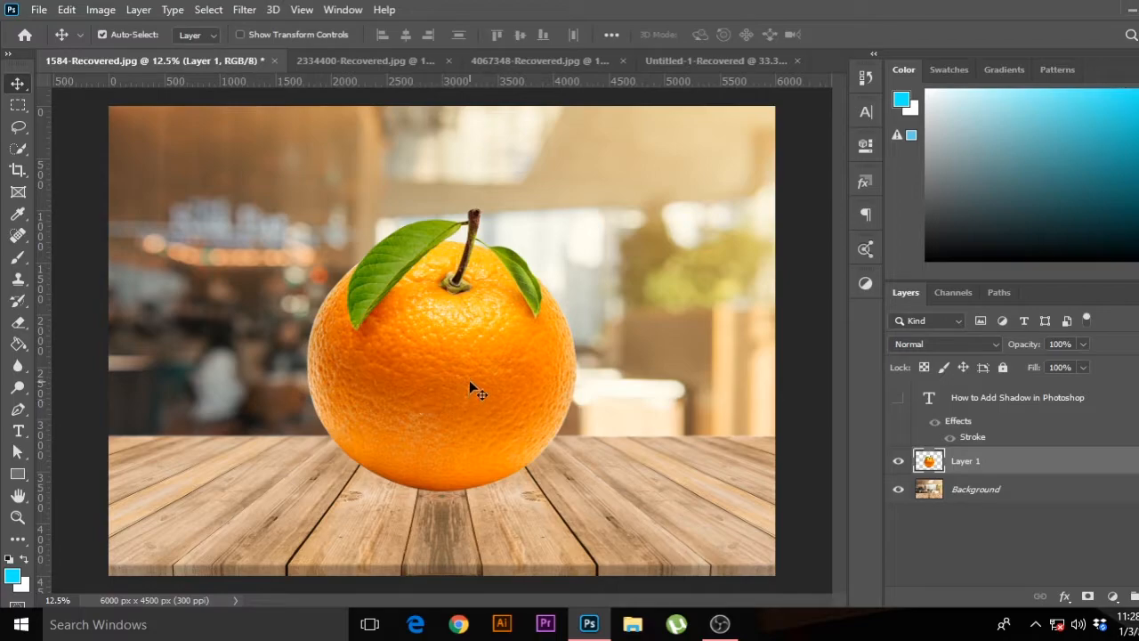
pyautogui.moveTo(469, 382); pyautogui.dragTo(481, 414)
pyautogui.moveTo(466, 359); pyautogui.dragTo(505, 385)
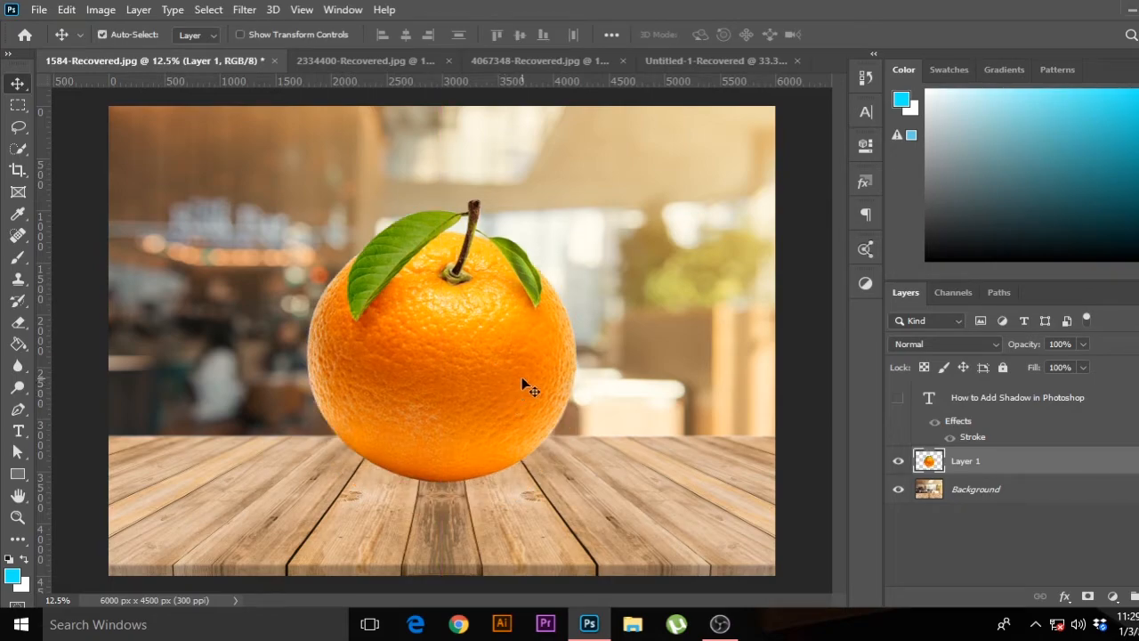
# Step: Look through the other open documents showing the USB drive, the yellow book and the Coca-Cola bottle
pyautogui.click(368, 59)
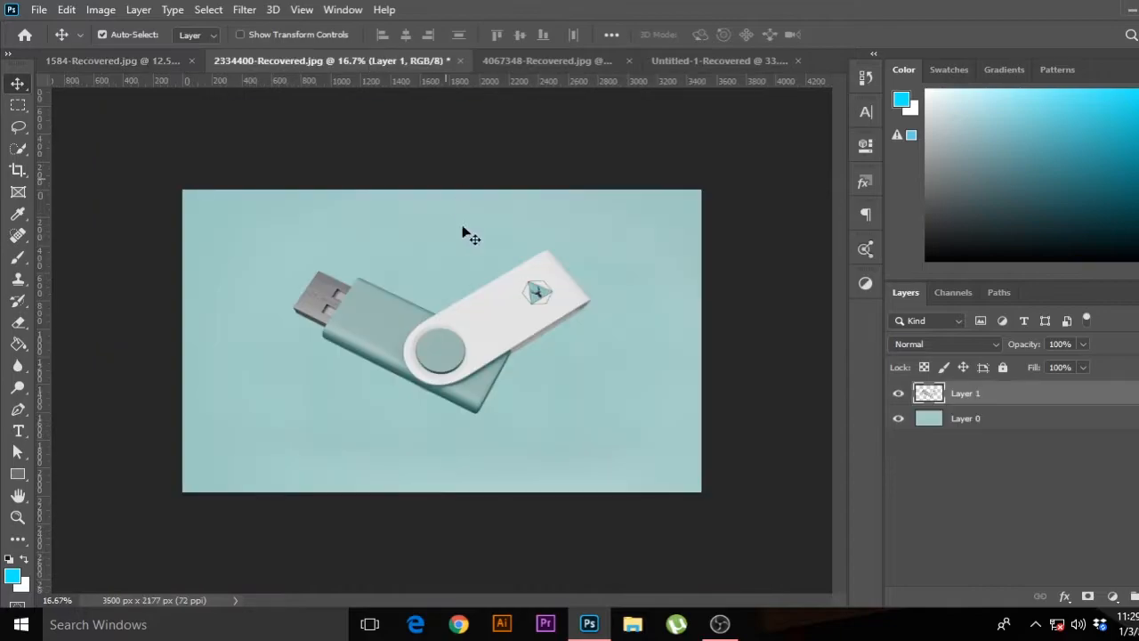
pyautogui.moveTo(490, 344)
pyautogui.mouseDown()
pyautogui.moveTo(575, 323)
pyautogui.moveTo(501, 326)
pyautogui.mouseUp()
pyautogui.click(959, 418)
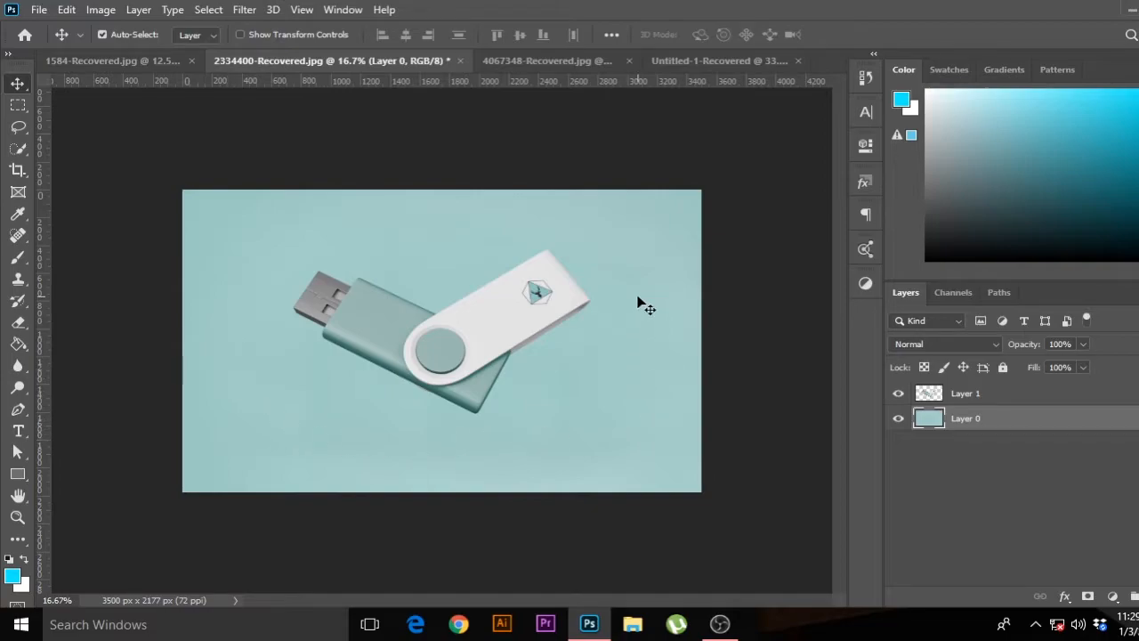
pyautogui.click(549, 66)
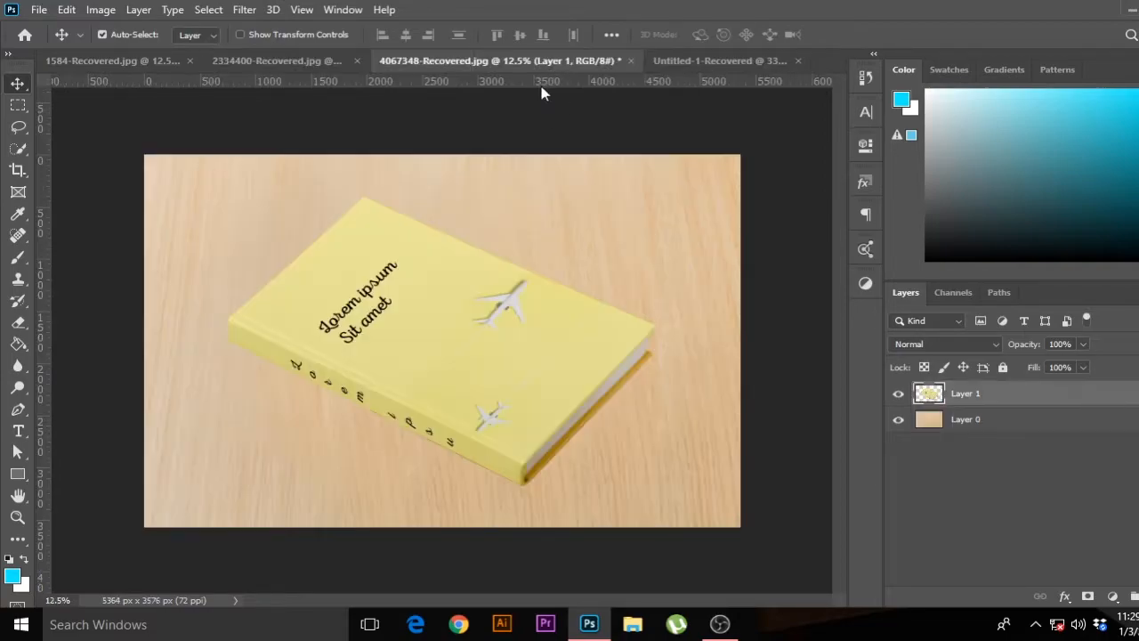
pyautogui.moveTo(464, 342)
pyautogui.mouseDown()
pyautogui.moveTo(506, 338)
pyautogui.moveTo(460, 355)
pyautogui.mouseUp()
pyautogui.click(719, 61)
pyautogui.moveTo(472, 366)
pyautogui.mouseDown()
pyautogui.moveTo(470, 351)
pyautogui.moveTo(449, 374)
pyautogui.moveTo(450, 363)
pyautogui.mouseUp()
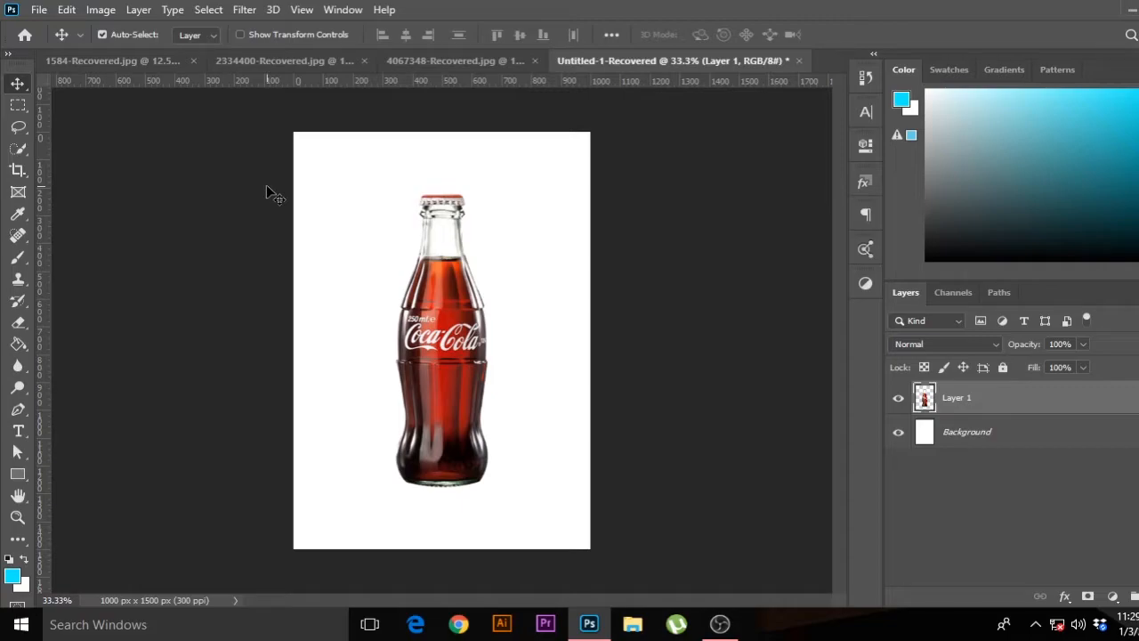
# Step: Return to the 1584-Recovered document, move the orange lower on the table and scale it down slightly
pyautogui.click(169, 64)
pyautogui.moveTo(497, 430); pyautogui.dragTo(496, 459)
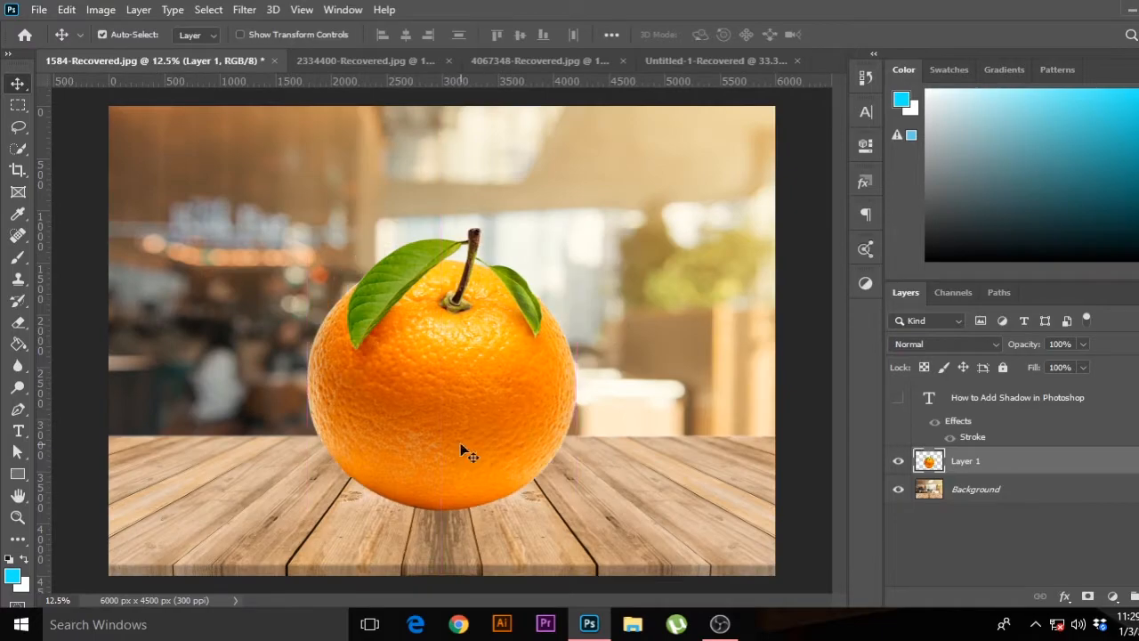
pyautogui.hotkey('ctrl', 't')
pyautogui.moveTo(577, 228); pyautogui.dragTo(571, 235)
pyautogui.press('Return')
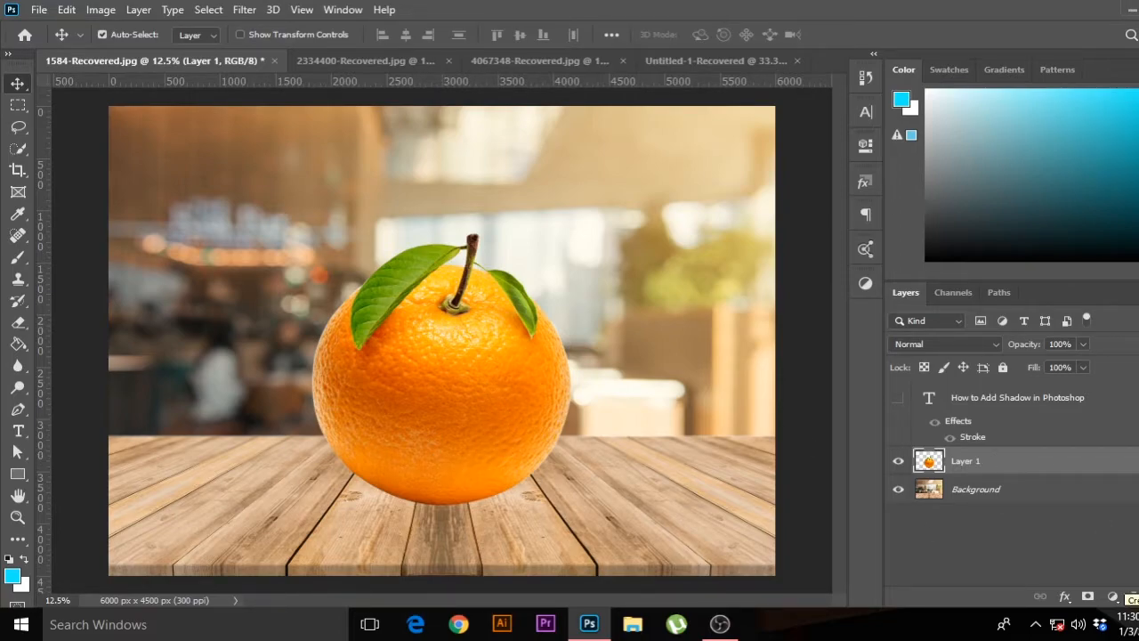
# Step: Add a new layer above the orange layer and name it S
pyautogui.click(1132, 596)
pyautogui.doubleClick(977, 464)
pyautogui.write('S')
pyautogui.press('Return')
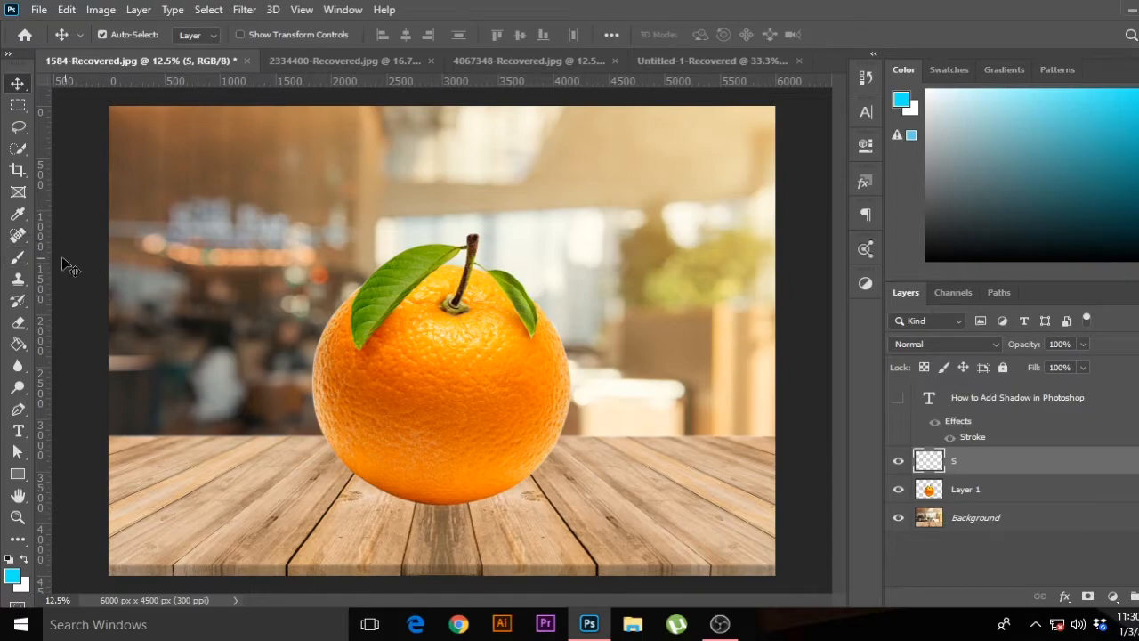
# Step: Choose the Brush tool and enlarge its soft brush to 1300 px
pyautogui.press('b')
pyautogui.press(']')
pyautogui.press(']')
pyautogui.press(']')
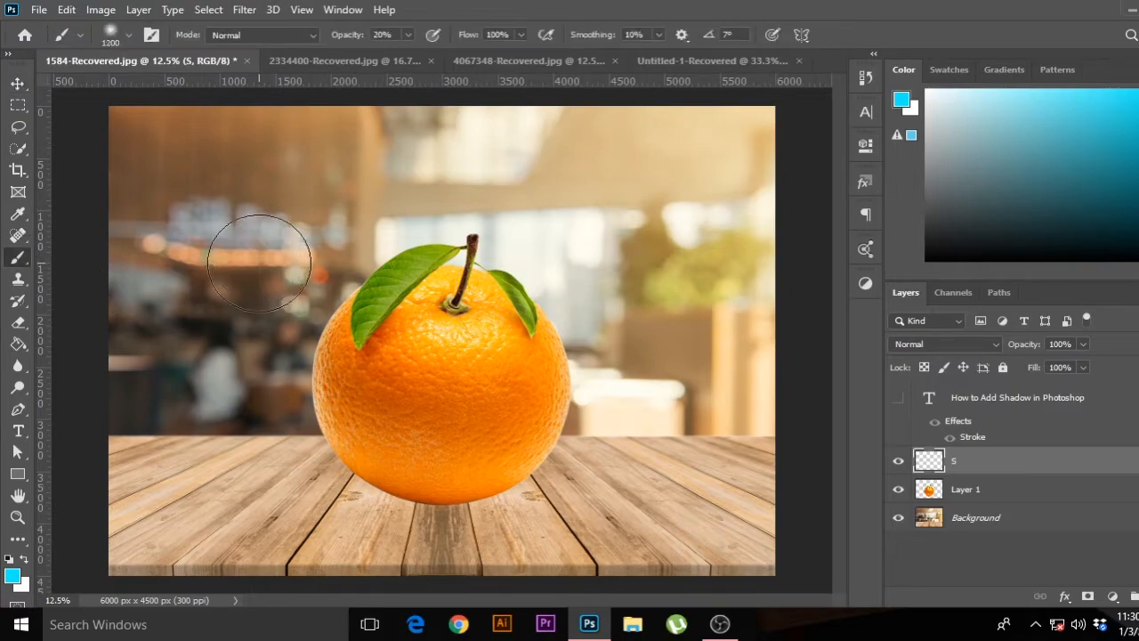
pyautogui.press(']')
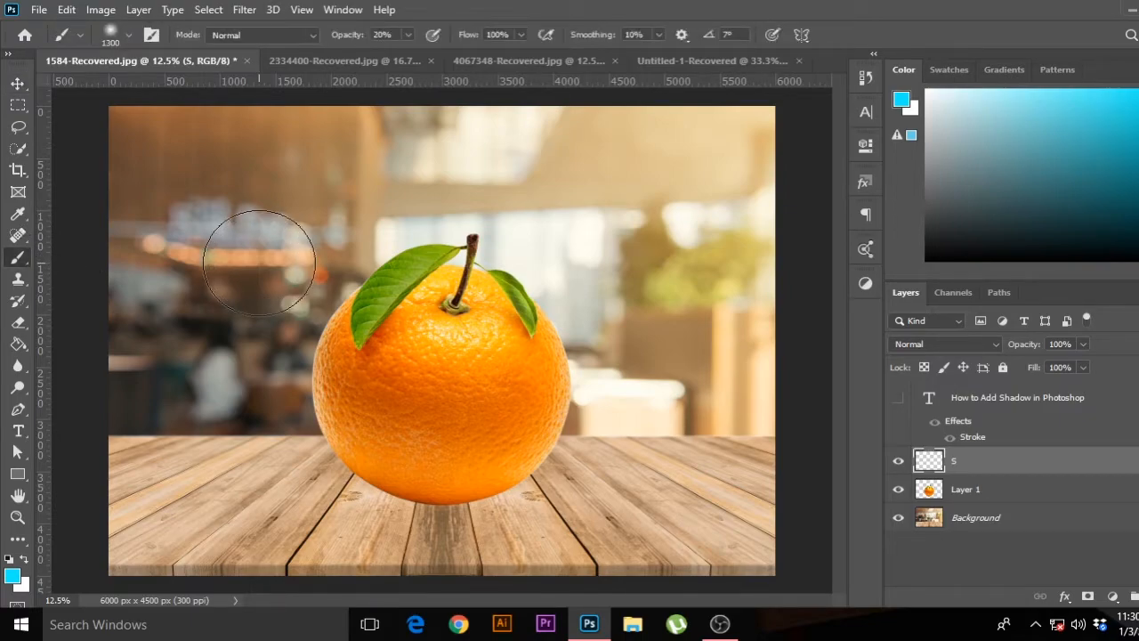
# Step: Set the foreground color to black, hex 000000
pyautogui.click(13, 575)
pyautogui.click(1132, 236)
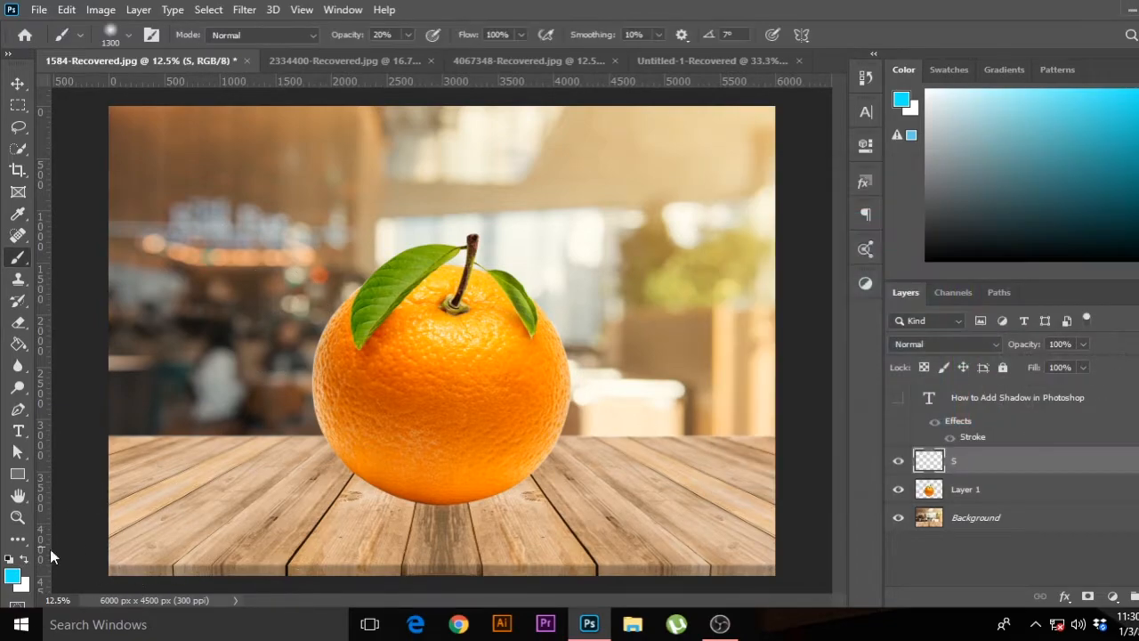
pyautogui.click(12, 577)
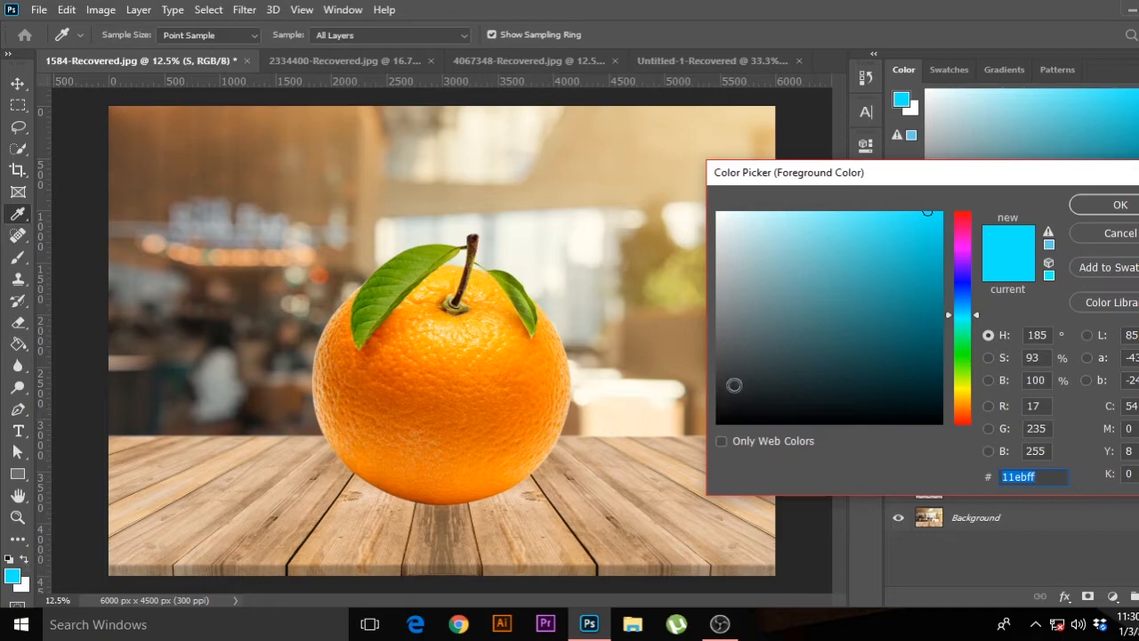
pyautogui.write('000000')
pyautogui.click(1112, 205)
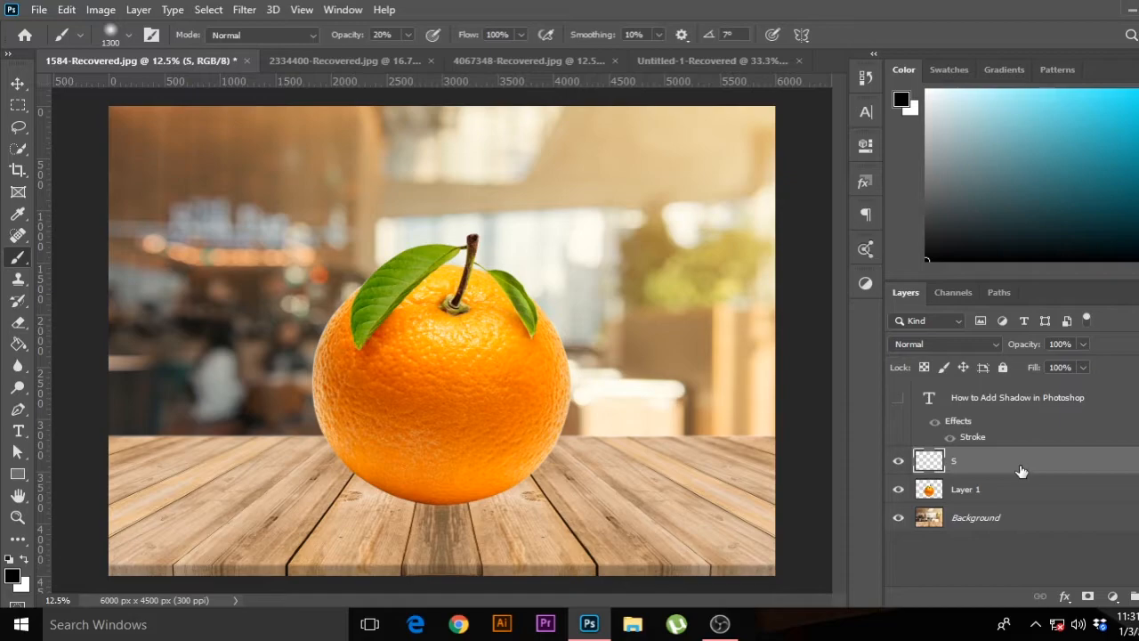
# Step: Paint one soft black dab on layer S with a 1500 px brush at 100% opacity
pyautogui.click(978, 503)
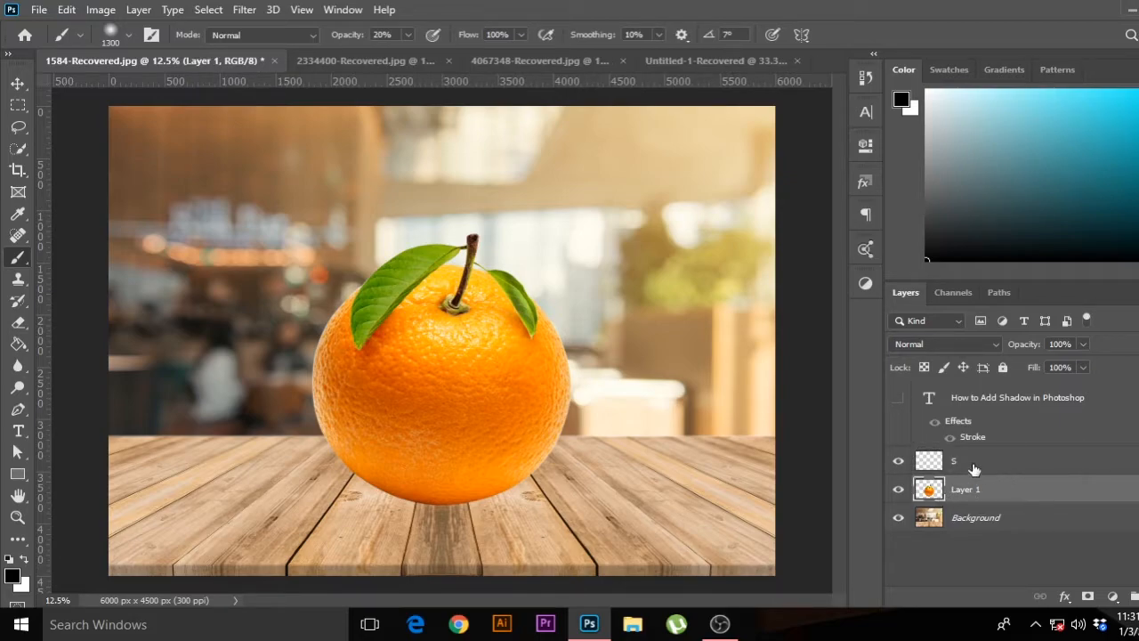
pyautogui.click(974, 464)
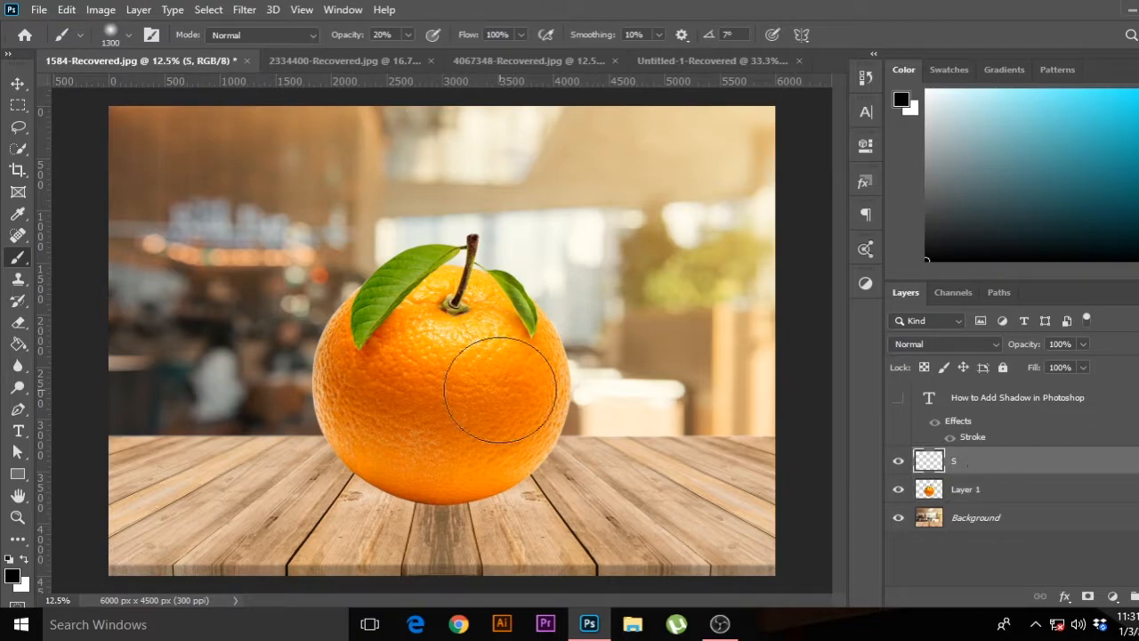
pyautogui.press(']')
pyautogui.press(']')
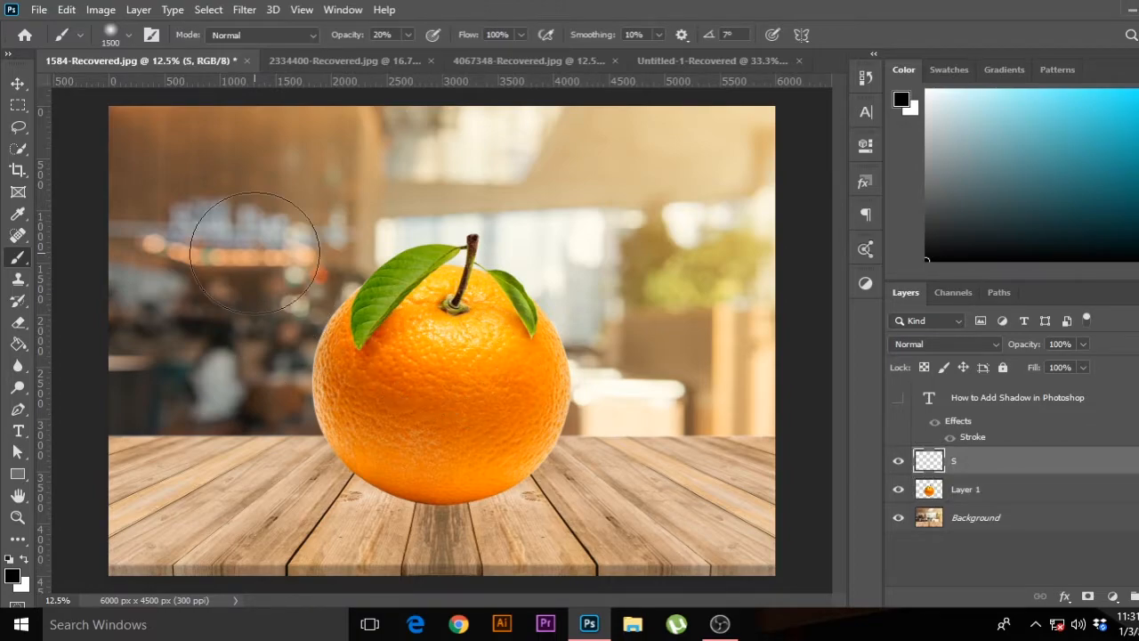
pyautogui.click(361, 37)
pyautogui.write('100')
pyautogui.press('Return')
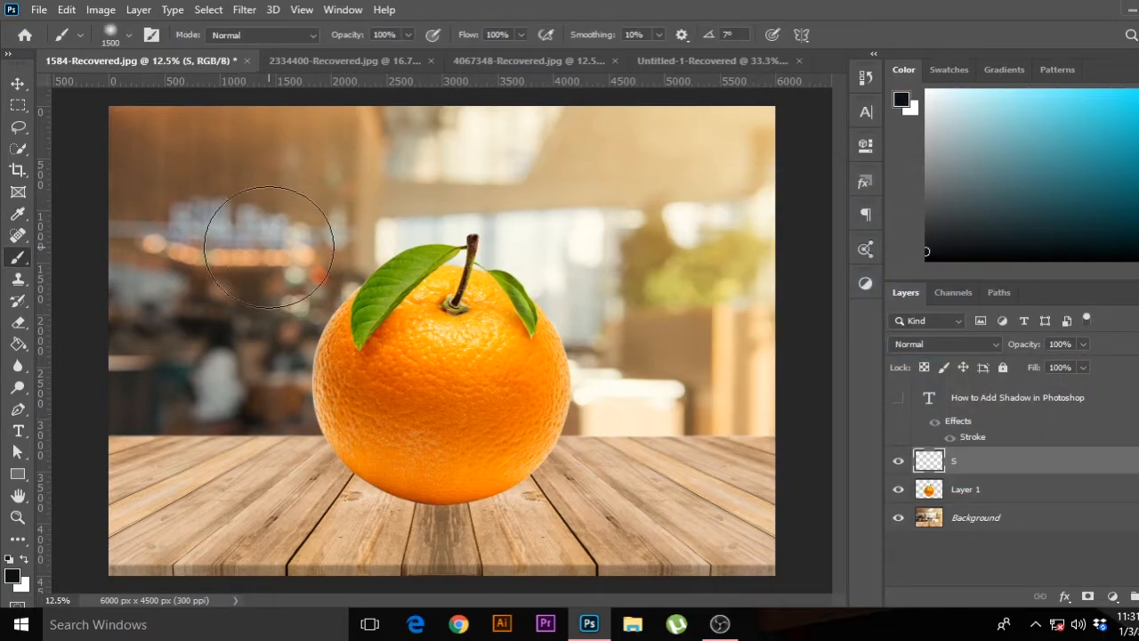
pyautogui.click(269, 247)
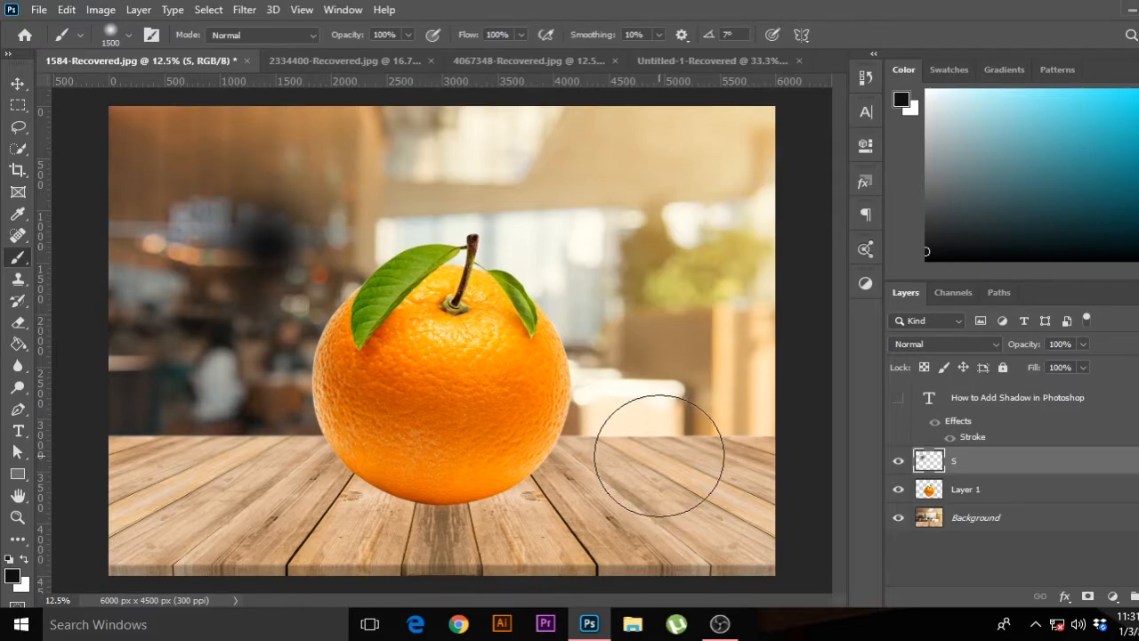
# Step: Move the black dab to the base of the orange and place layer S below Layer 1
pyautogui.press('v')
pyautogui.moveTo(275, 249)
pyautogui.mouseDown()
pyautogui.moveTo(285, 331)
pyautogui.moveTo(376, 466)
pyautogui.moveTo(446, 517)
pyautogui.mouseUp()
pyautogui.moveTo(982, 469); pyautogui.dragTo(978, 503)
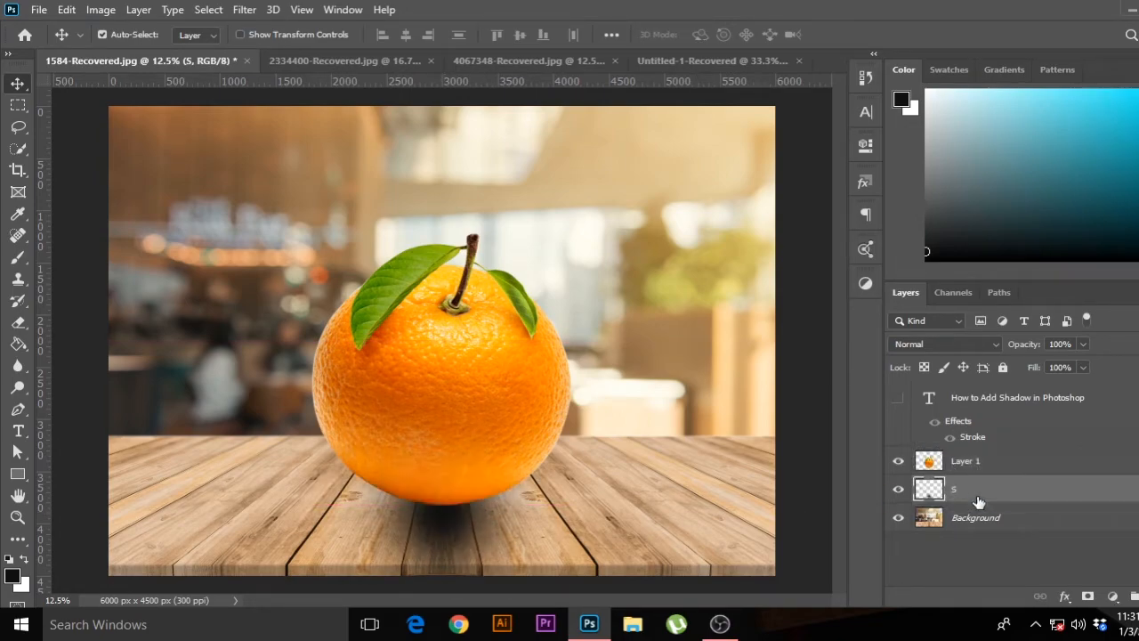
# Step: Flatten the shadow to about 45% of its height, then enlarge it around its centre and position it beneath the orange
pyautogui.hotkey('ctrl', 't')
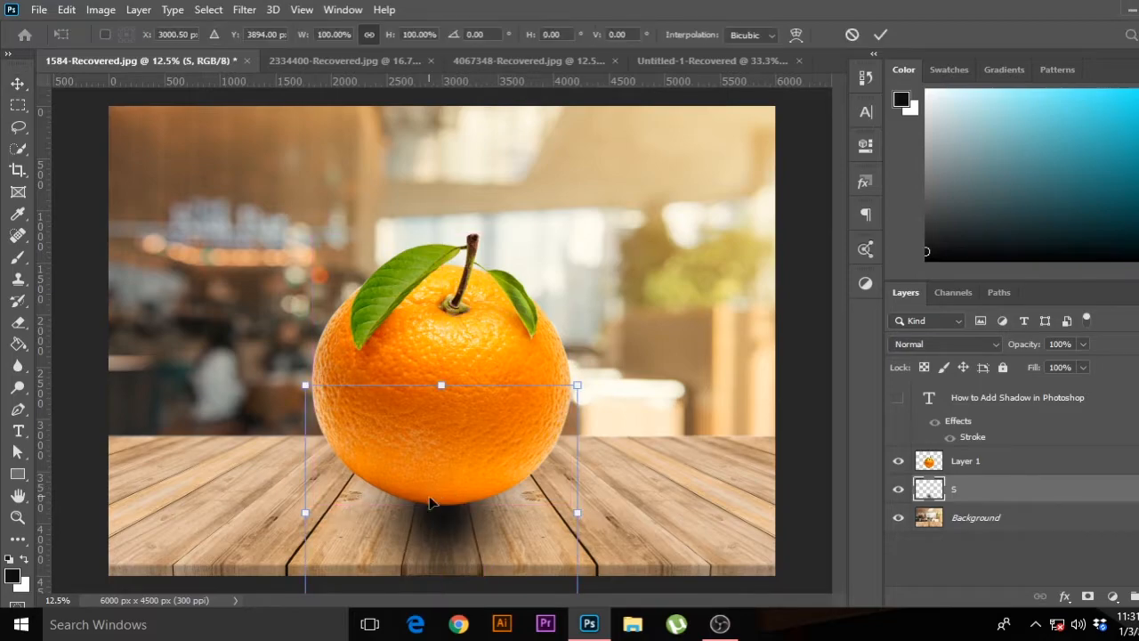
pyautogui.moveTo(442, 383); pyautogui.dragTo(441, 530)
pyautogui.moveTo(478, 567); pyautogui.dragTo(470, 489)
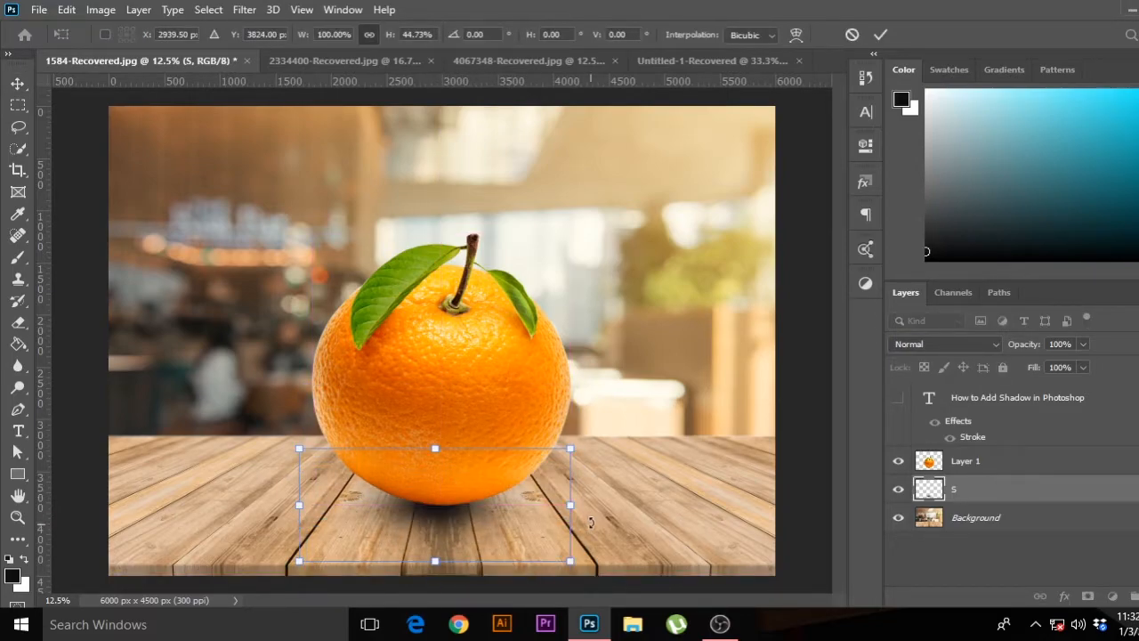
pyautogui.moveTo(571, 505); pyautogui.dragTo(627, 517)
pyautogui.keyDown('alt'); pyautogui.click(620, 516); pyautogui.keyUp('alt')
pyautogui.moveTo(481, 514); pyautogui.dragTo(483, 514)
pyautogui.press('Return')
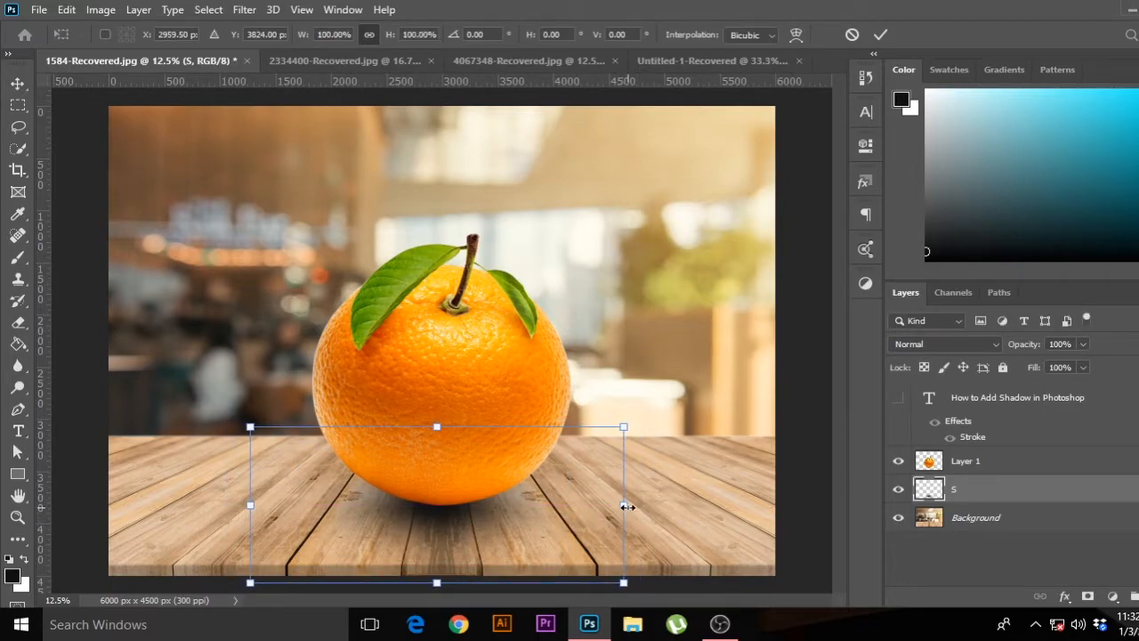
# Step: Scale the shadow up to 102.85% and nudge it sideways under the orange
pyautogui.moveTo(623, 505); pyautogui.dragTo(634, 504)
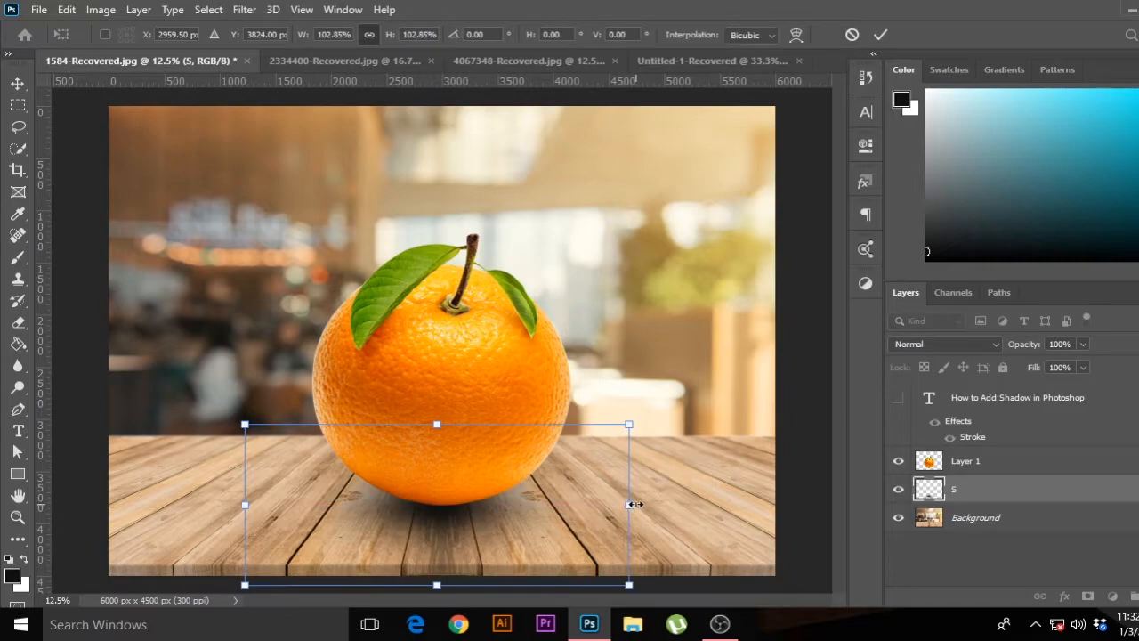
pyautogui.press('Return')
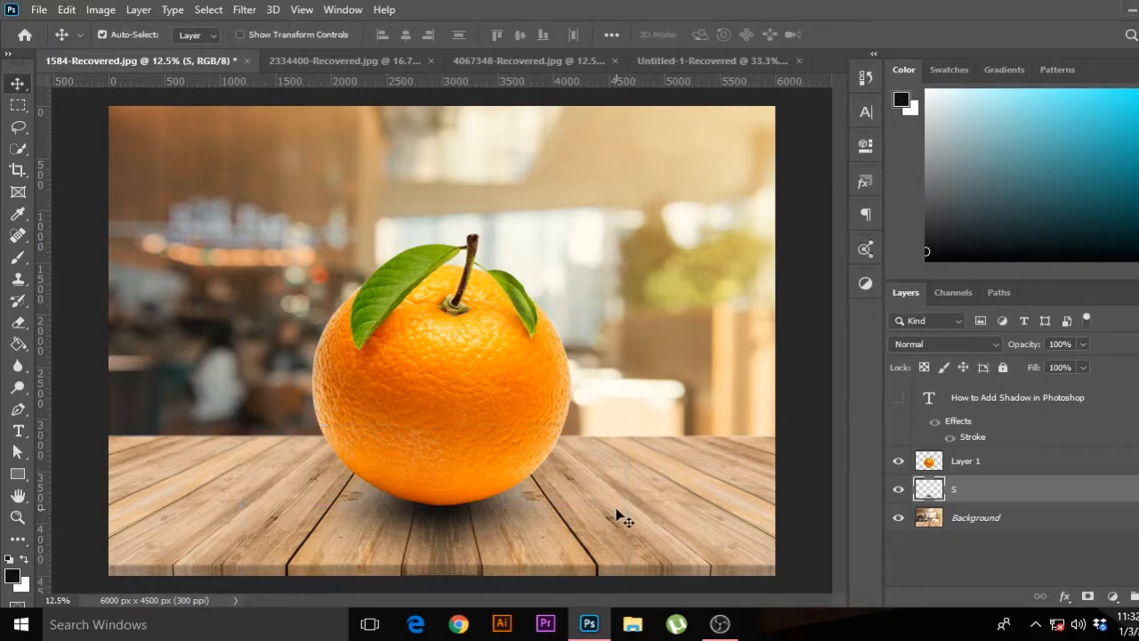
pyautogui.hotkey('ctrl', 't')
pyautogui.moveTo(477, 531); pyautogui.dragTo(474, 531)
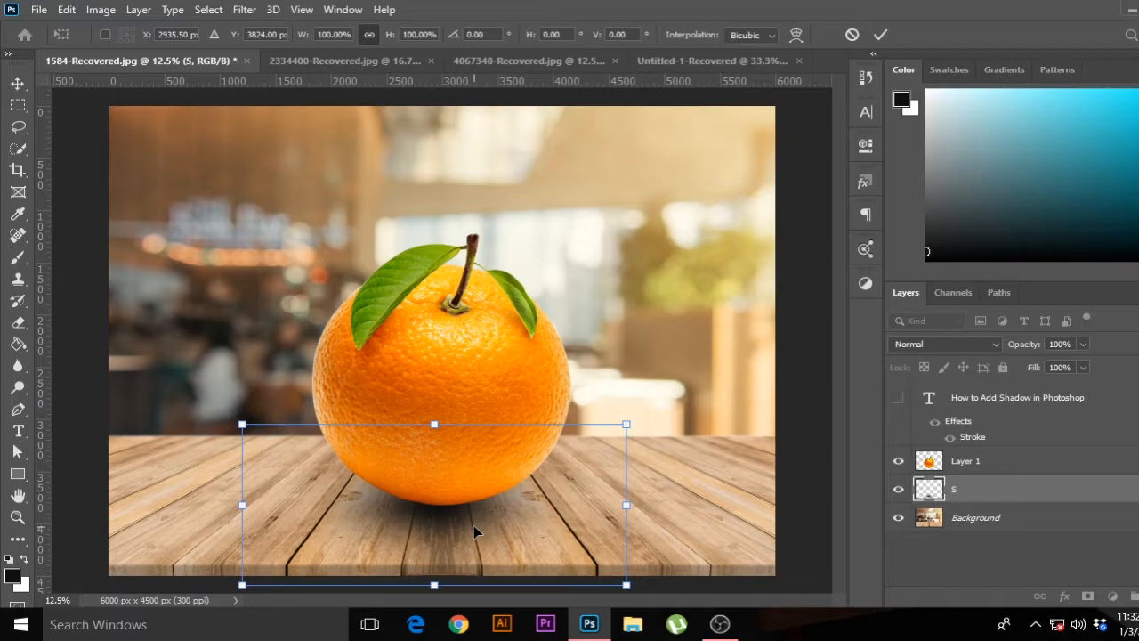
pyautogui.press('Return')
pyautogui.click(1083, 367)
pyautogui.moveTo(1083, 386); pyautogui.dragTo(1113, 388)
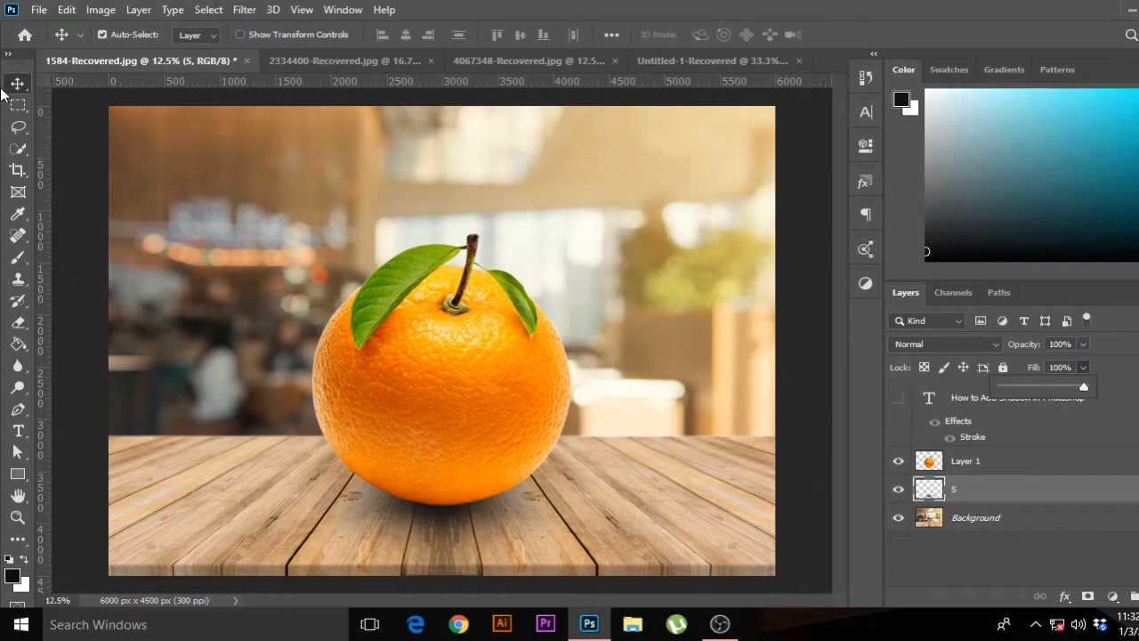
pyautogui.click(18, 87)
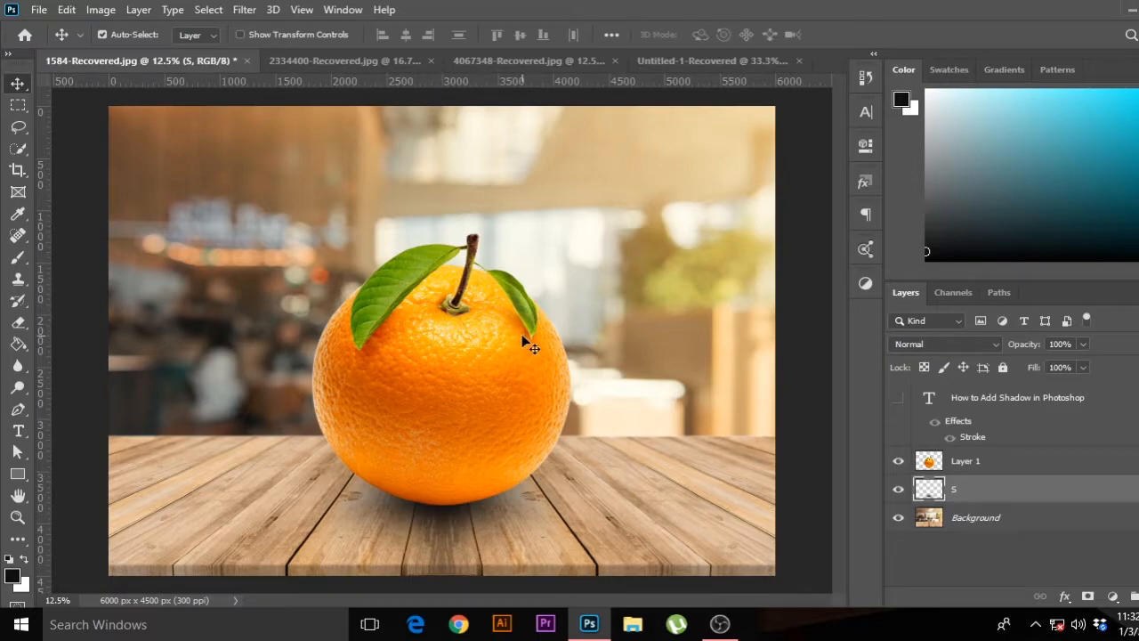
# Step: Move the orange and its shadow apart to show the shadow on its own, and undo both moves
pyautogui.hotkey('ctrl', '+')
pyautogui.moveTo(525, 468); pyautogui.dragTo(598, 320)
pyautogui.moveTo(431, 470); pyautogui.dragTo(271, 484)
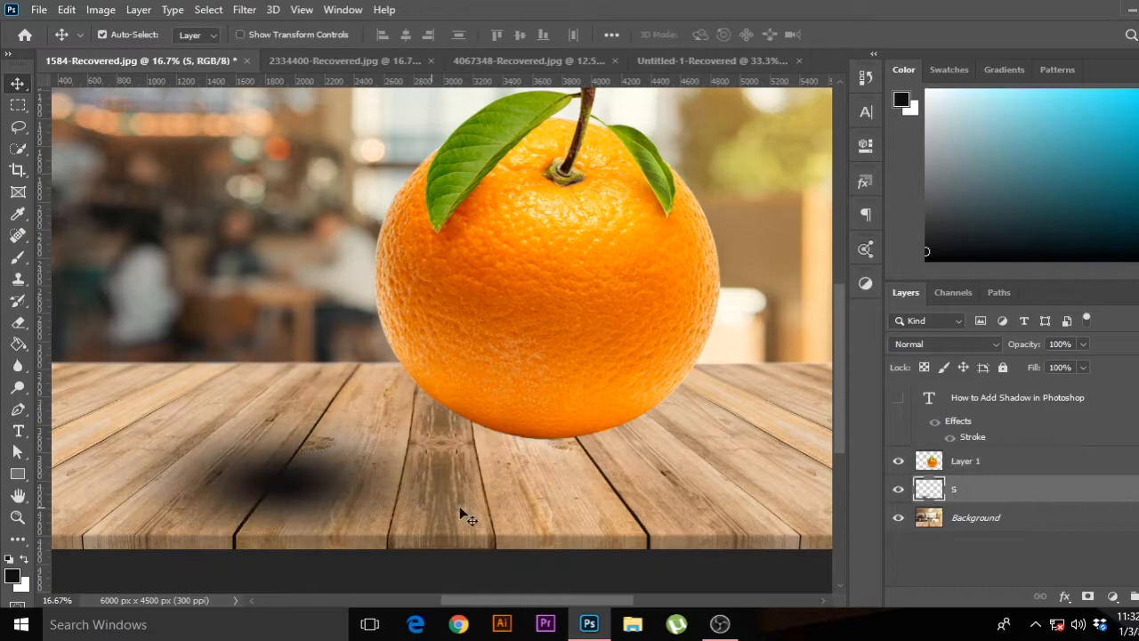
pyautogui.hotkey('ctrl', 'z')
pyautogui.hotkey('ctrl', 'z')
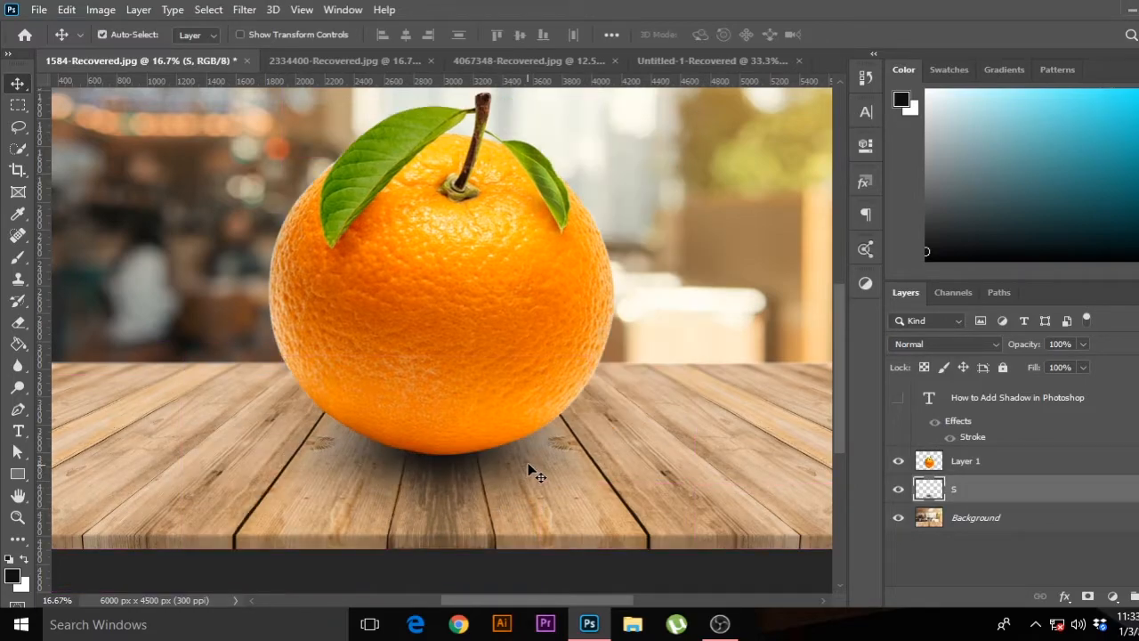
pyautogui.hotkey('ctrl', '-')
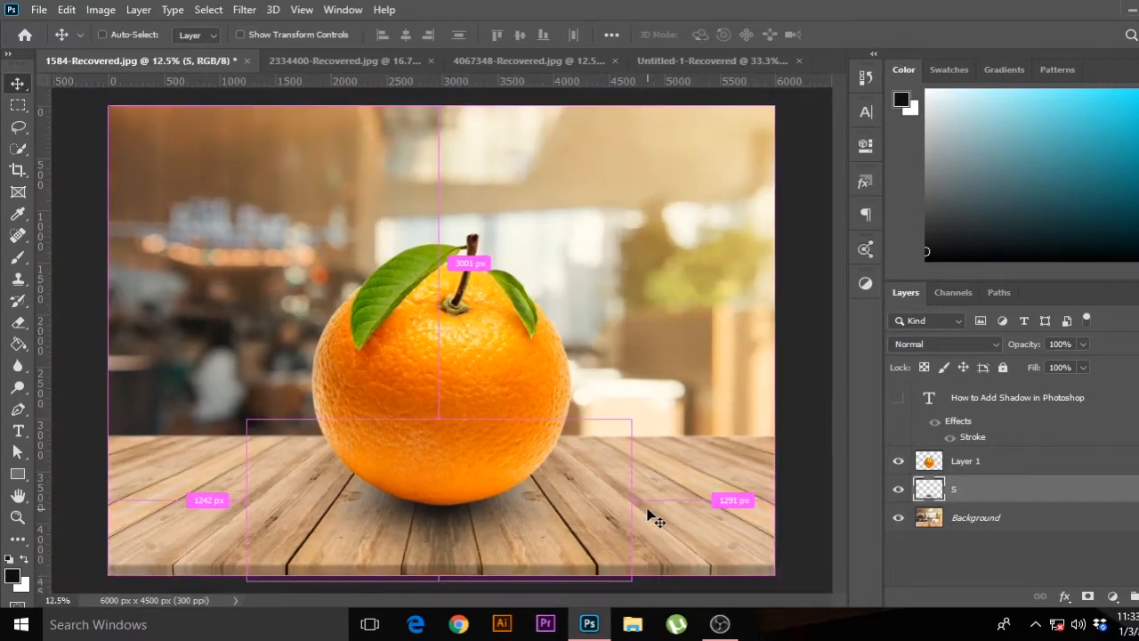
pyautogui.hotkey('ctrl', '-')
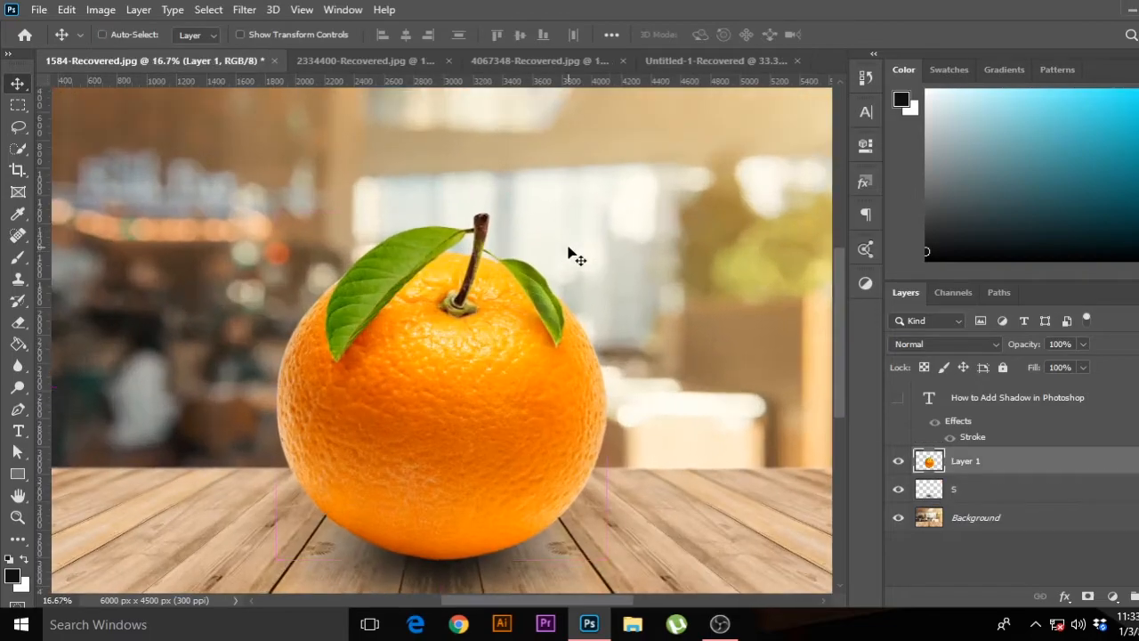
# Step: Add a new empty layer directly above the orange's Layer 1
pyautogui.scroll(-2, 534, 285)
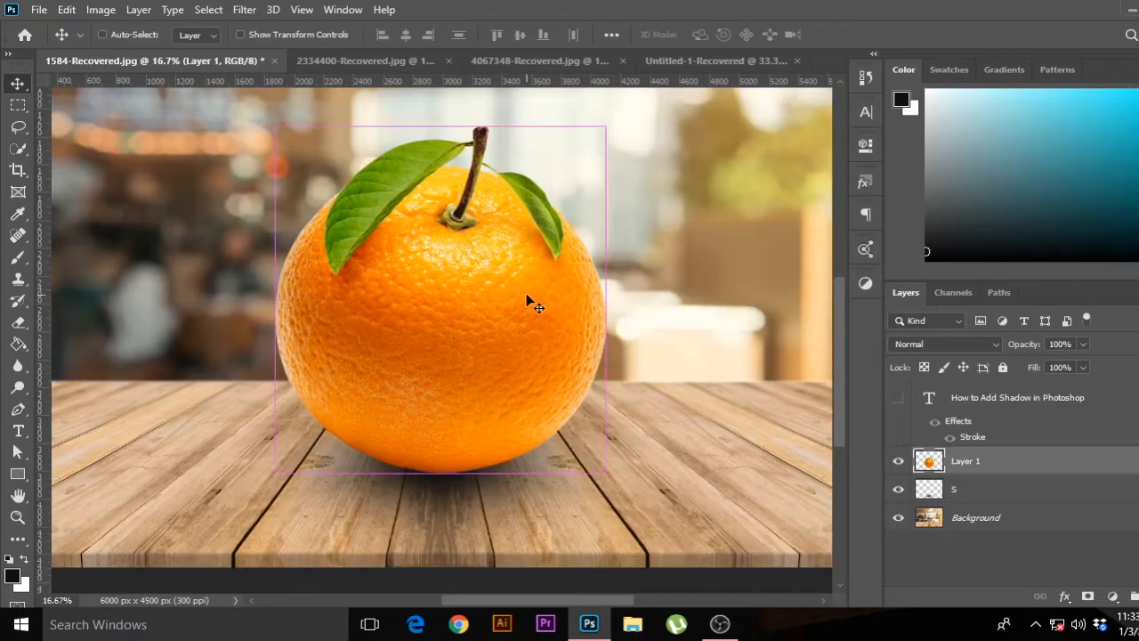
pyautogui.scroll(2, 526, 303)
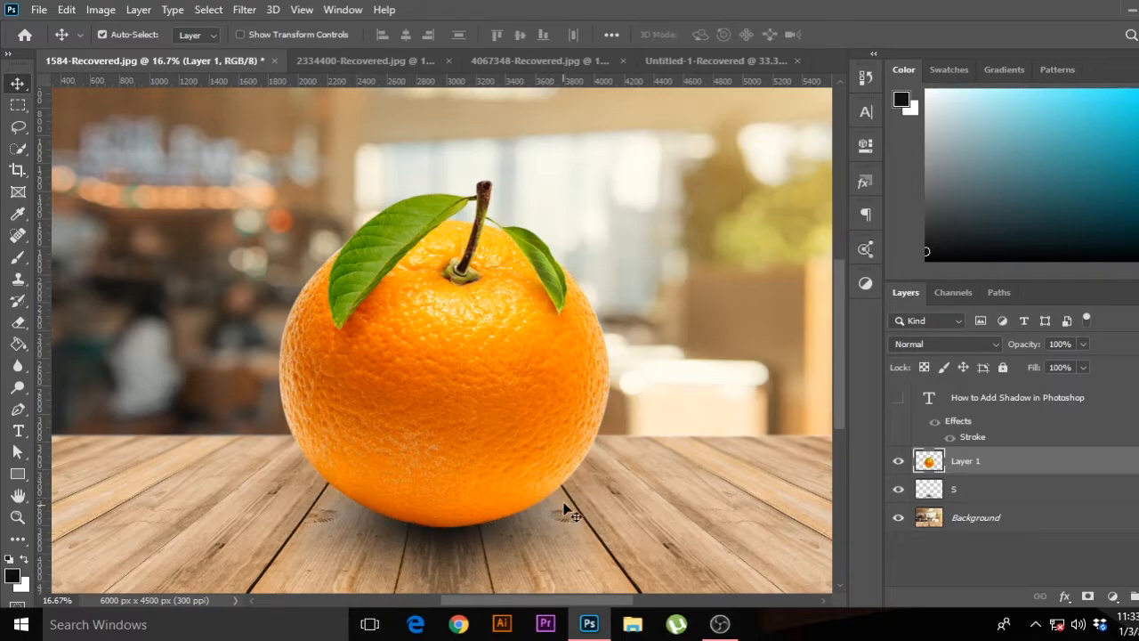
pyautogui.hotkey('ctrl', '+')
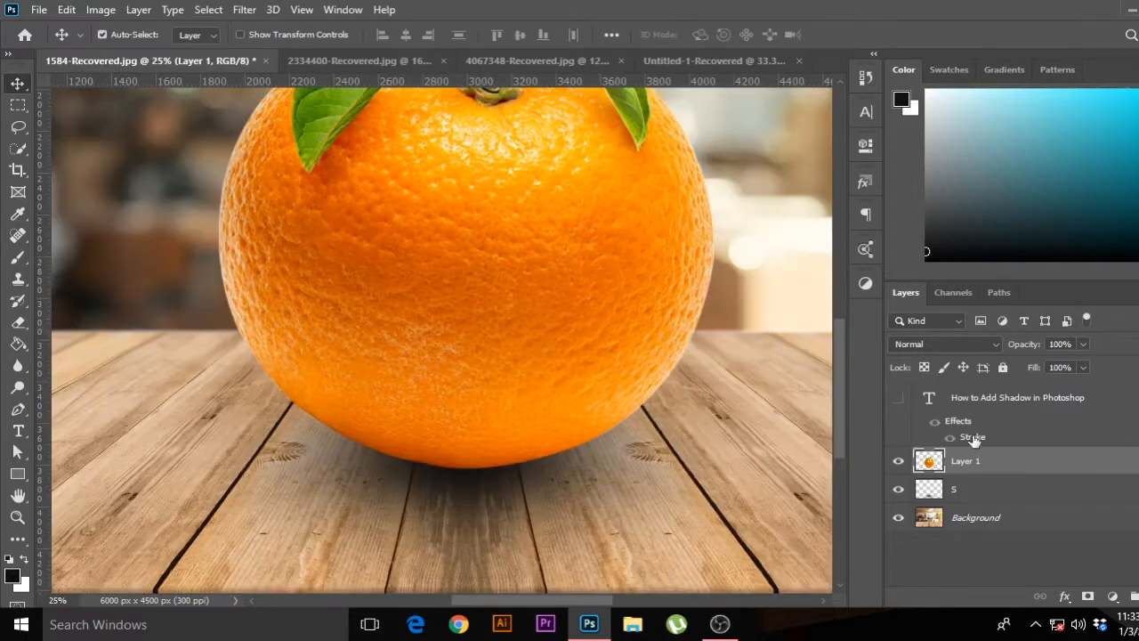
pyautogui.hotkey('ctrl', 'shift', 'alt', 'n')
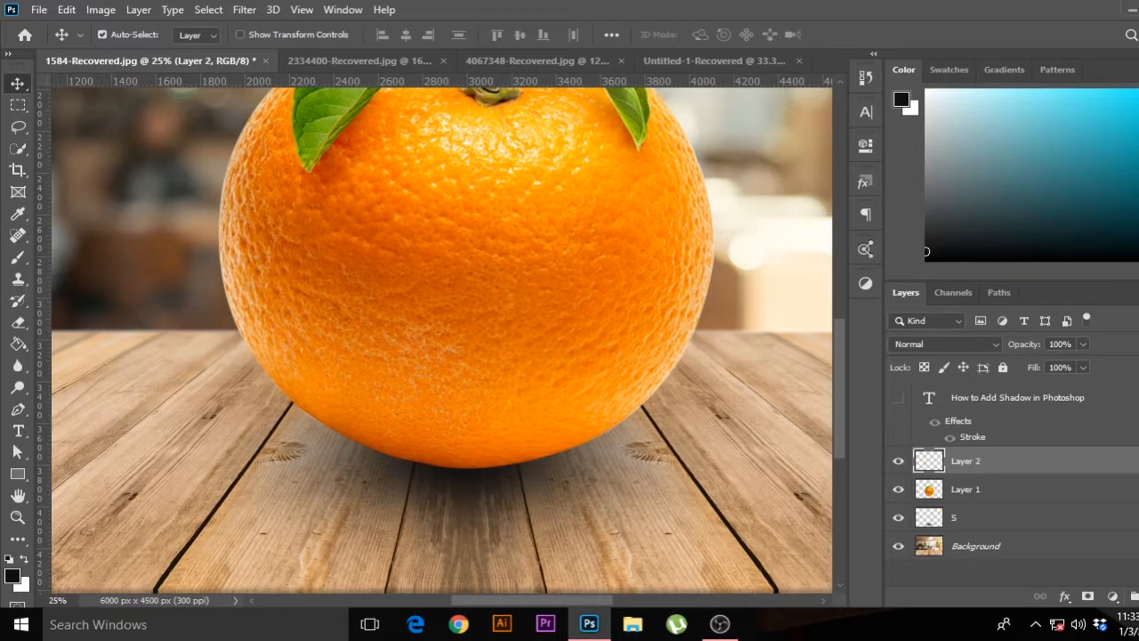
# Step: Load the orange's outline from Layer 1 as a selection, then make Layer 2 active for brushing
pyautogui.hotkey('ctrl', '-')
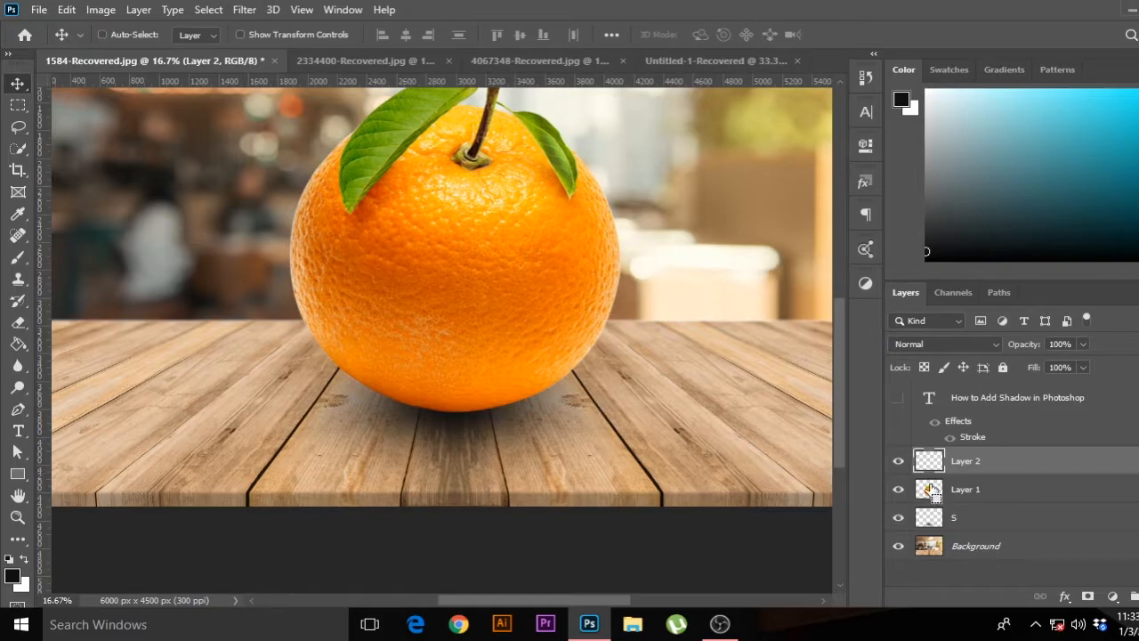
pyautogui.click(993, 496)
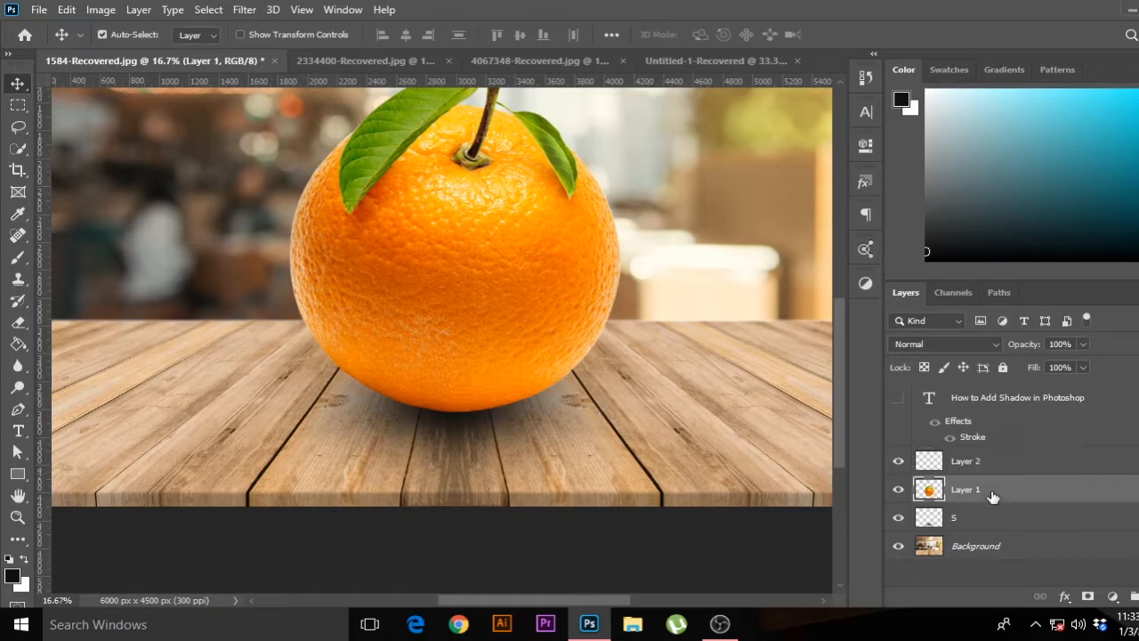
pyautogui.press('ctrl')
pyautogui.keyDown('ctrl'); pyautogui.click(929, 492); pyautogui.keyUp('ctrl')
pyautogui.moveTo(562, 336); pyautogui.dragTo(553, 395)
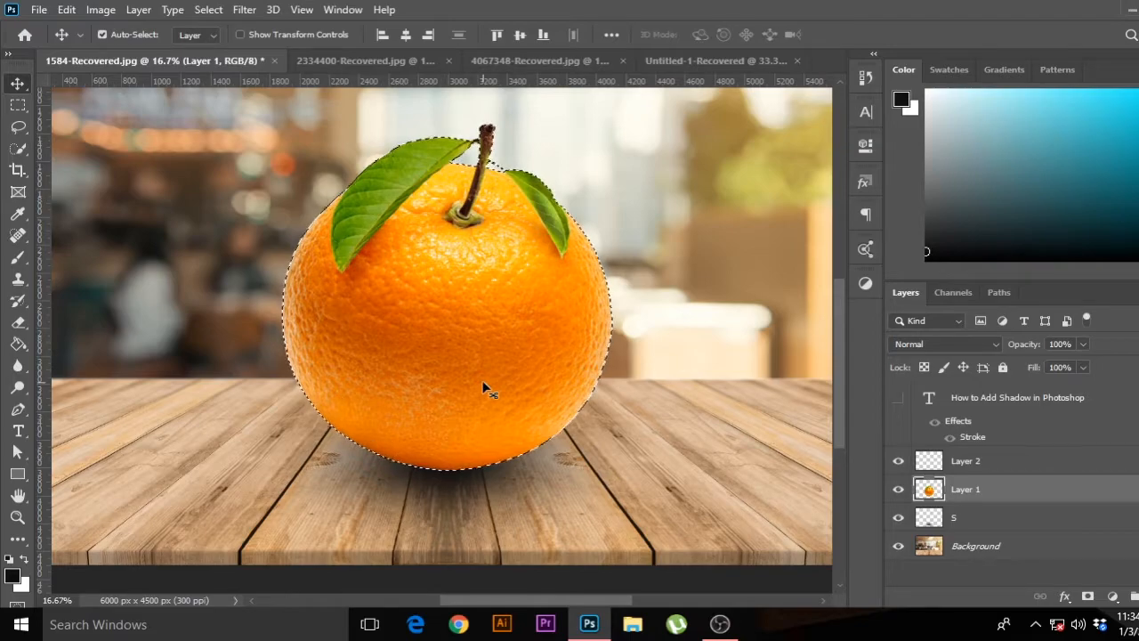
pyautogui.press('b')
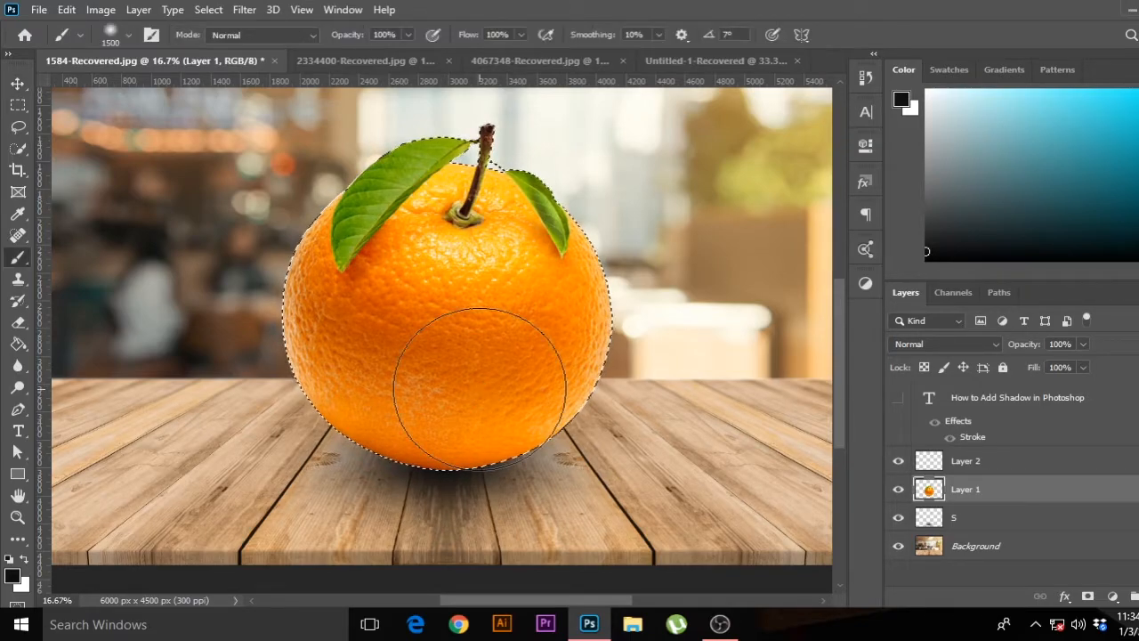
pyautogui.click(958, 459)
# Step: Try painting black shading inside the selection over the orange's lower part and side at 100% brush opacity, and undo the strokes
pyautogui.moveTo(481, 418)
pyautogui.mouseDown()
pyautogui.moveTo(484, 382)
pyautogui.moveTo(427, 433)
pyautogui.moveTo(310, 405)
pyautogui.moveTo(325, 300)
pyautogui.moveTo(316, 258)
pyautogui.mouseUp()
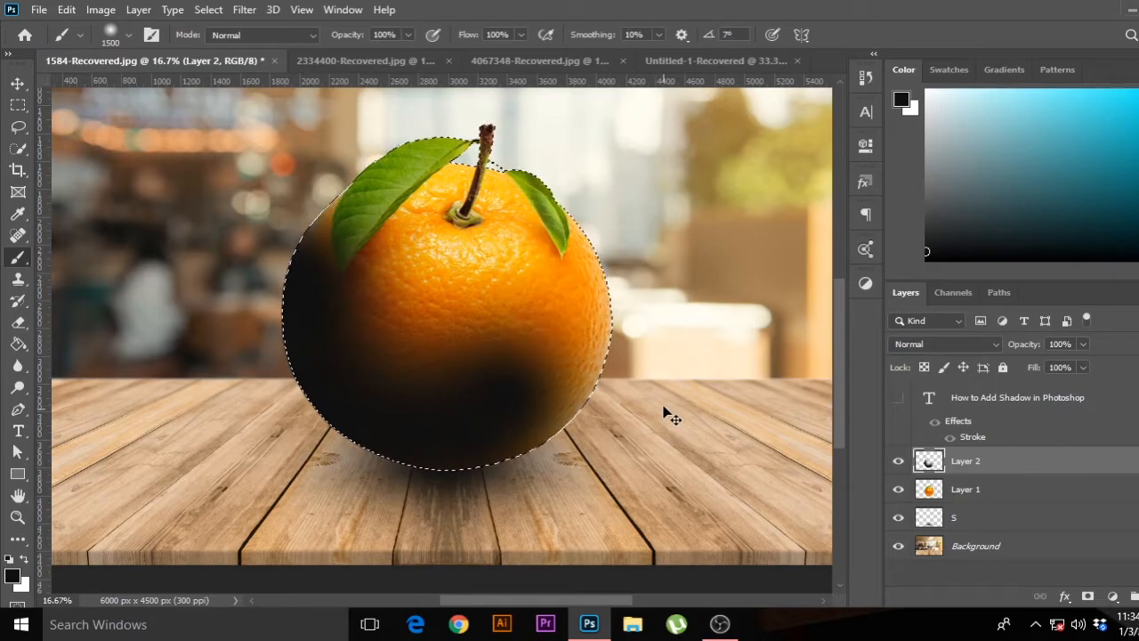
pyautogui.hotkey('ctrl', 'z')
pyautogui.hotkey('ctrl', 'z')
pyautogui.hotkey('ctrl', 'z')
pyautogui.hotkey('ctrl', 'z')
pyautogui.hotkey('ctrl', 'z')
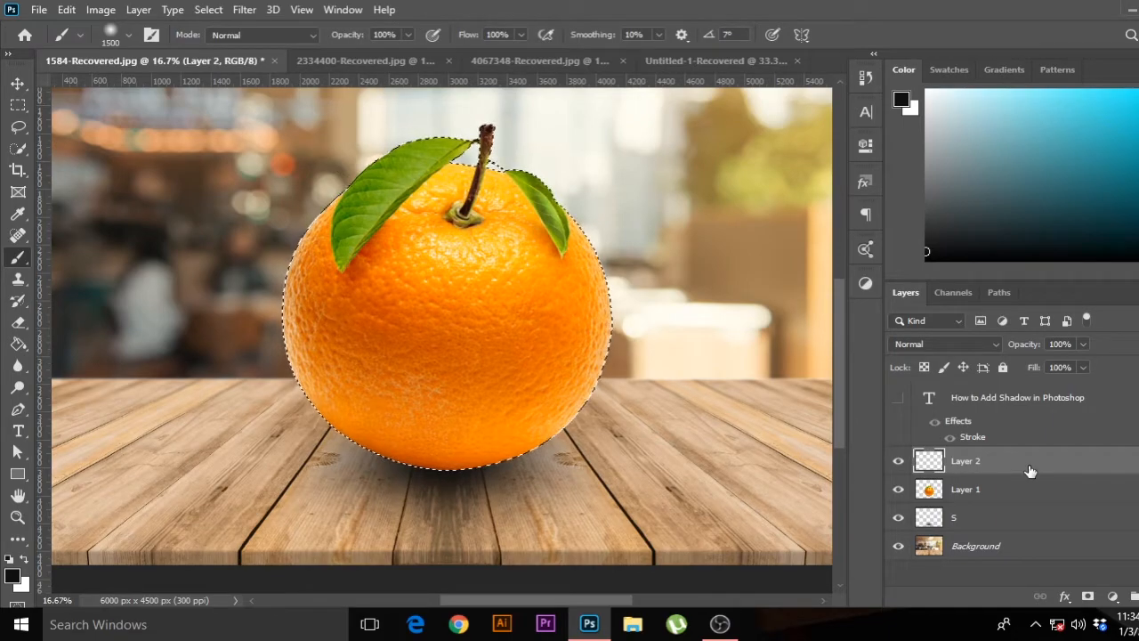
# Step: Set the brush opacity to 30% and reduce the brush size to 500 px
pyautogui.click(396, 36)
pyautogui.write('3')
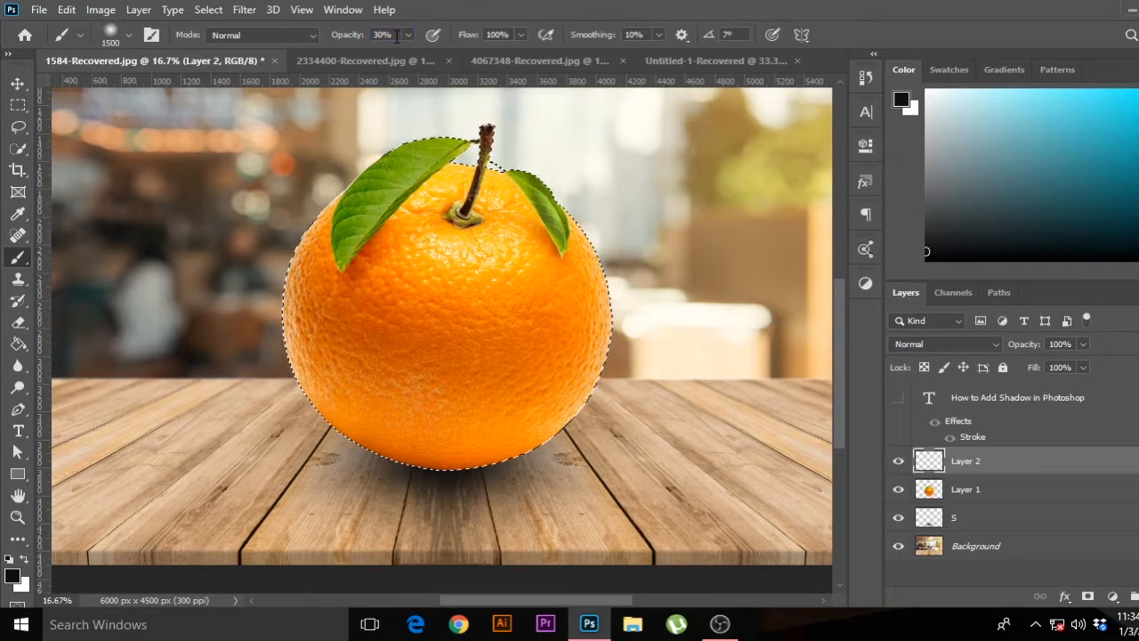
pyautogui.moveTo(452, 277); pyautogui.dragTo(484, 256)
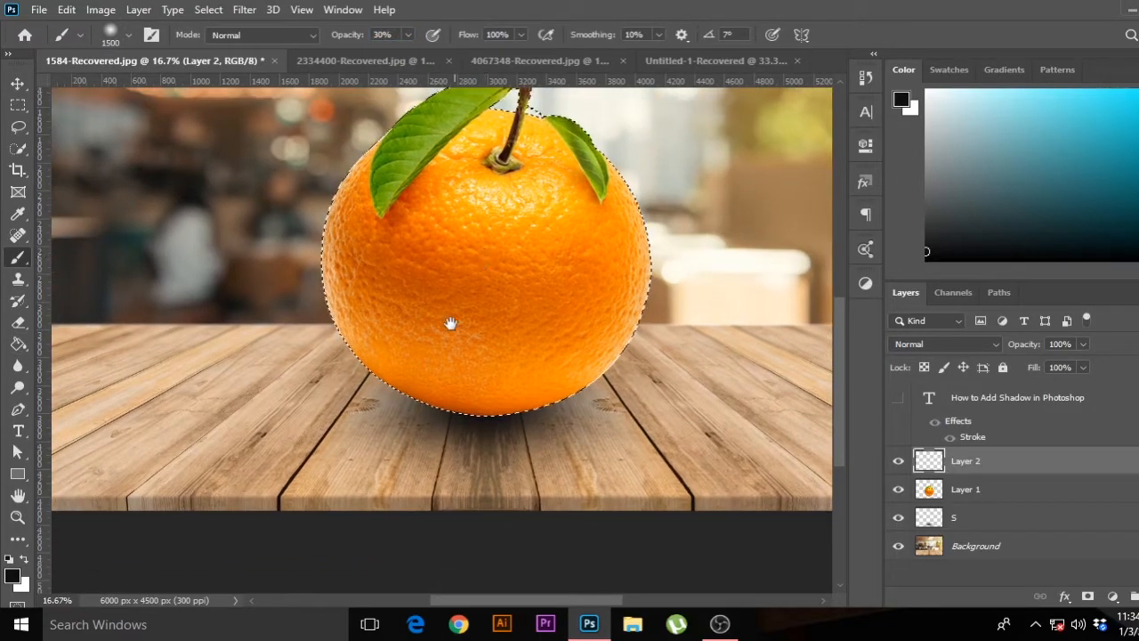
pyautogui.scroll(1, 448, 336)
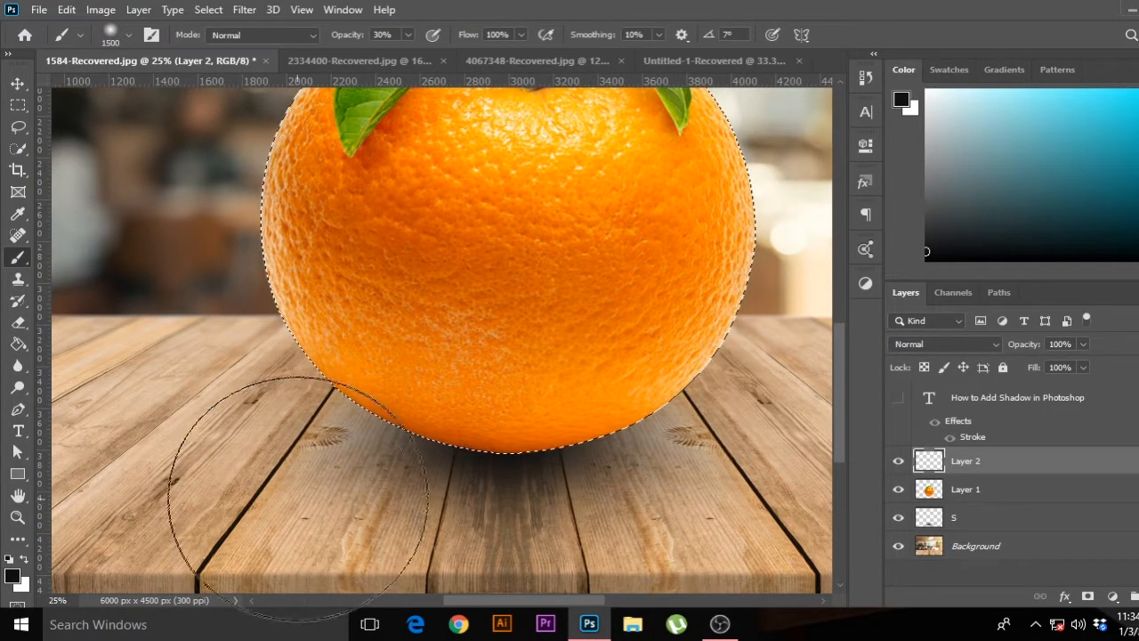
pyautogui.press('[')
pyautogui.press('[')
pyautogui.press('[')
pyautogui.press('[')
pyautogui.press('[')
pyautogui.press('[')
pyautogui.press('[')
pyautogui.press('[')
pyautogui.press('[')
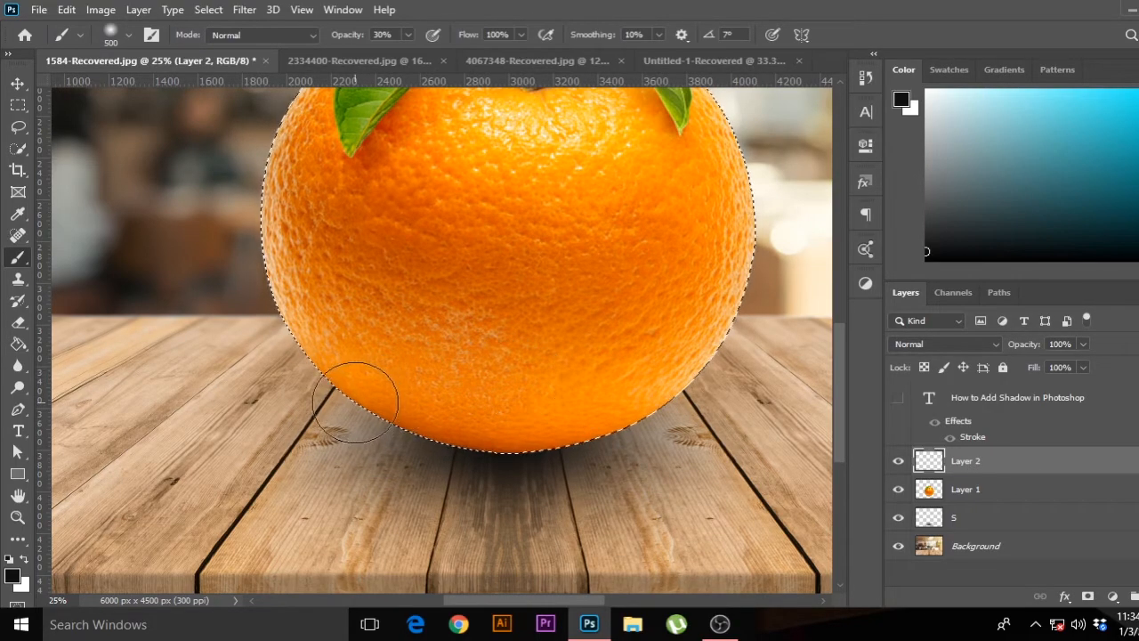
# Step: Paint soft black shading on Layer 2 along the orange's lower edge, inside the selection
pyautogui.moveTo(364, 404)
pyautogui.mouseDown()
pyautogui.moveTo(454, 436)
pyautogui.moveTo(557, 448)
pyautogui.moveTo(667, 394)
pyautogui.moveTo(371, 429)
pyautogui.mouseUp()
pyautogui.moveTo(621, 431)
pyautogui.mouseDown()
pyautogui.moveTo(436, 454)
pyautogui.moveTo(367, 420)
pyautogui.moveTo(582, 453)
pyautogui.mouseUp()
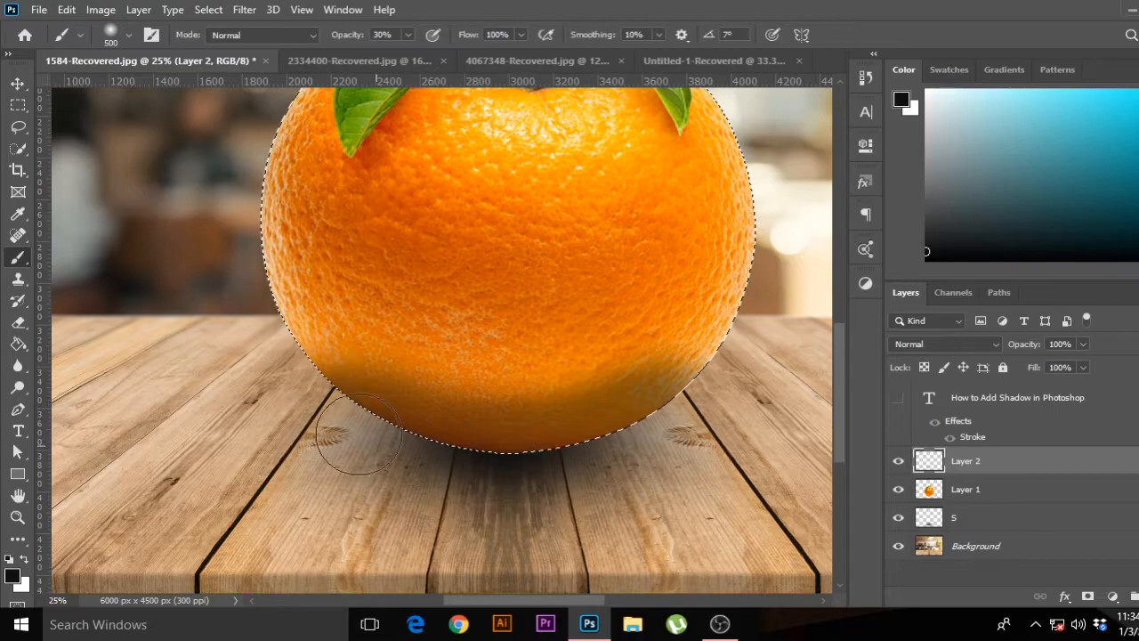
pyautogui.moveTo(380, 435)
pyautogui.mouseDown()
pyautogui.moveTo(489, 461)
pyautogui.moveTo(548, 457)
pyautogui.moveTo(407, 438)
pyautogui.mouseUp()
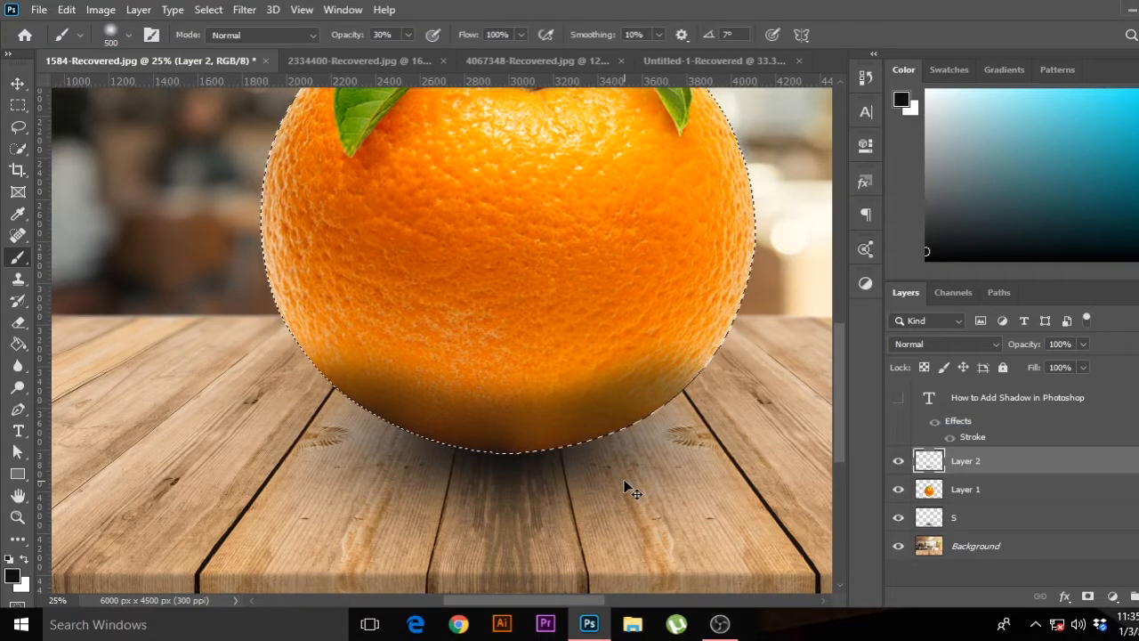
pyautogui.moveTo(502, 475); pyautogui.dragTo(389, 419)
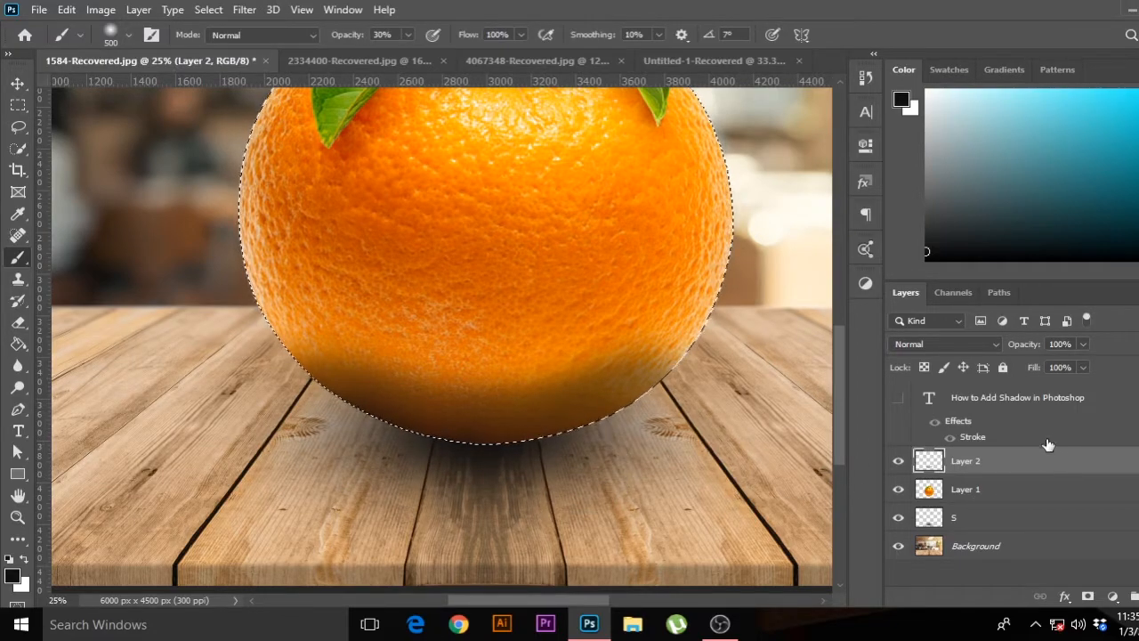
# Step: Set the fill of Layer 2 to 50%
pyautogui.click(1084, 369)
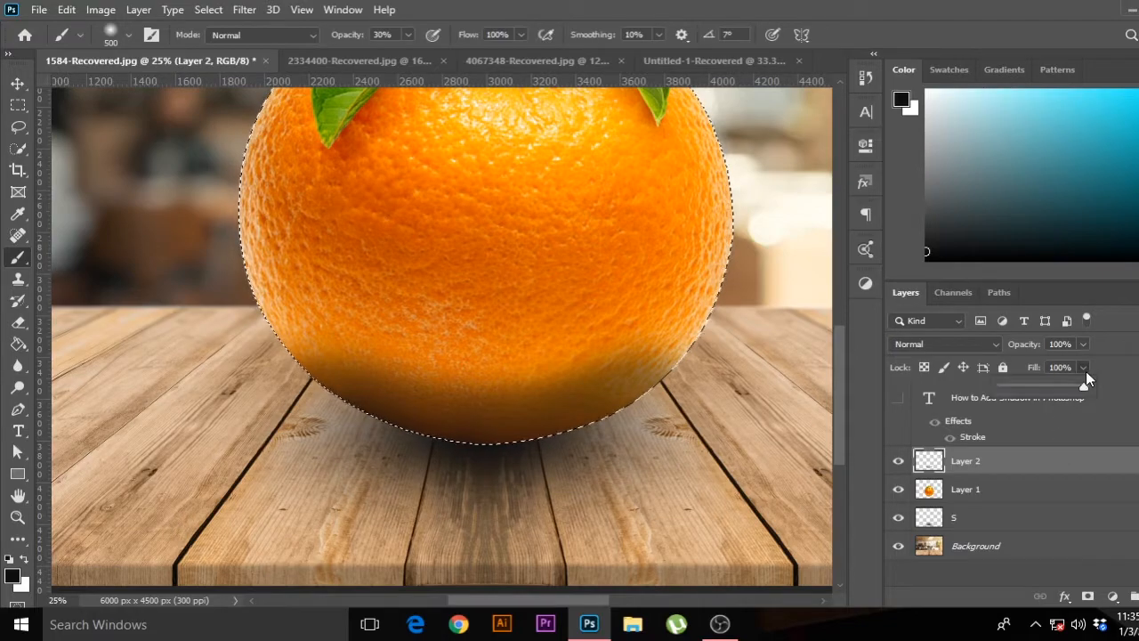
pyautogui.click(1039, 372)
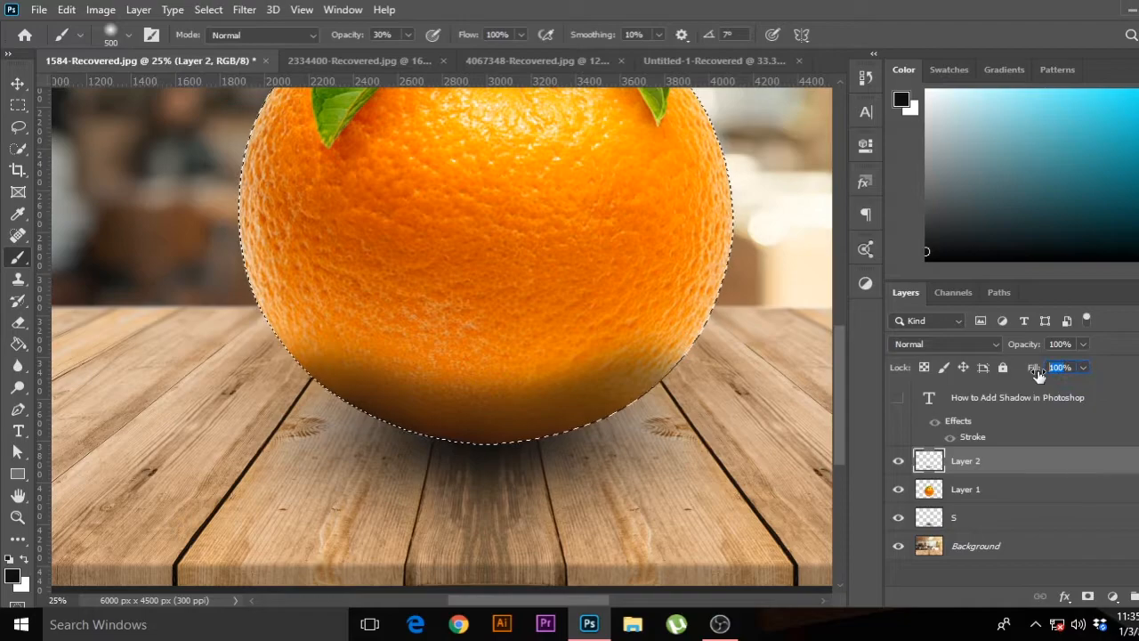
pyautogui.write('50')
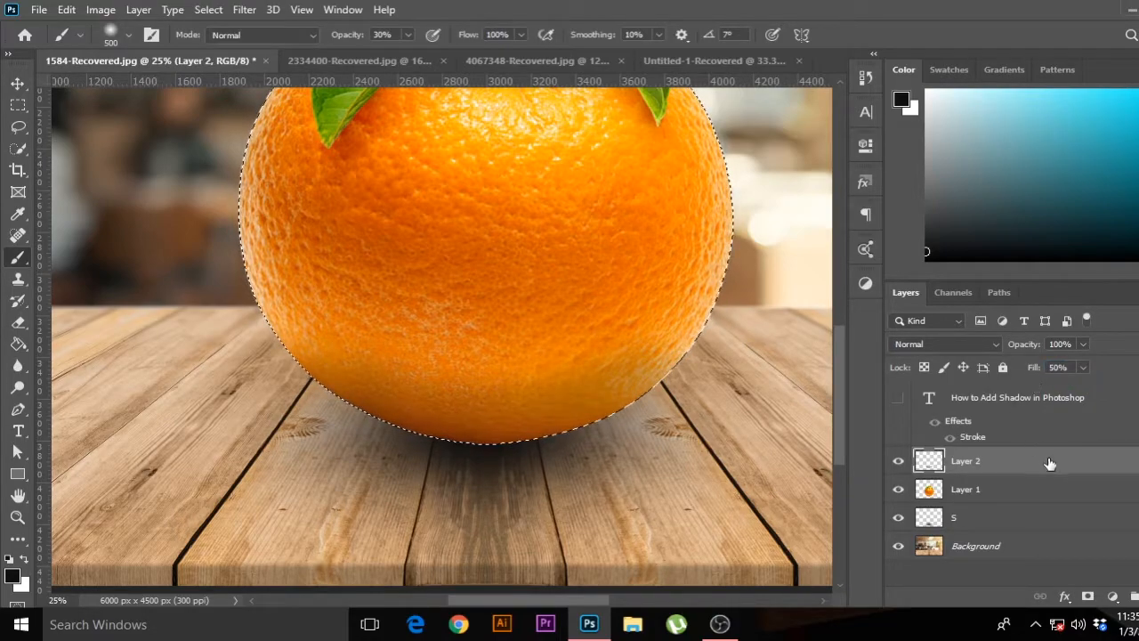
pyautogui.hotkey('ctrl', 't')
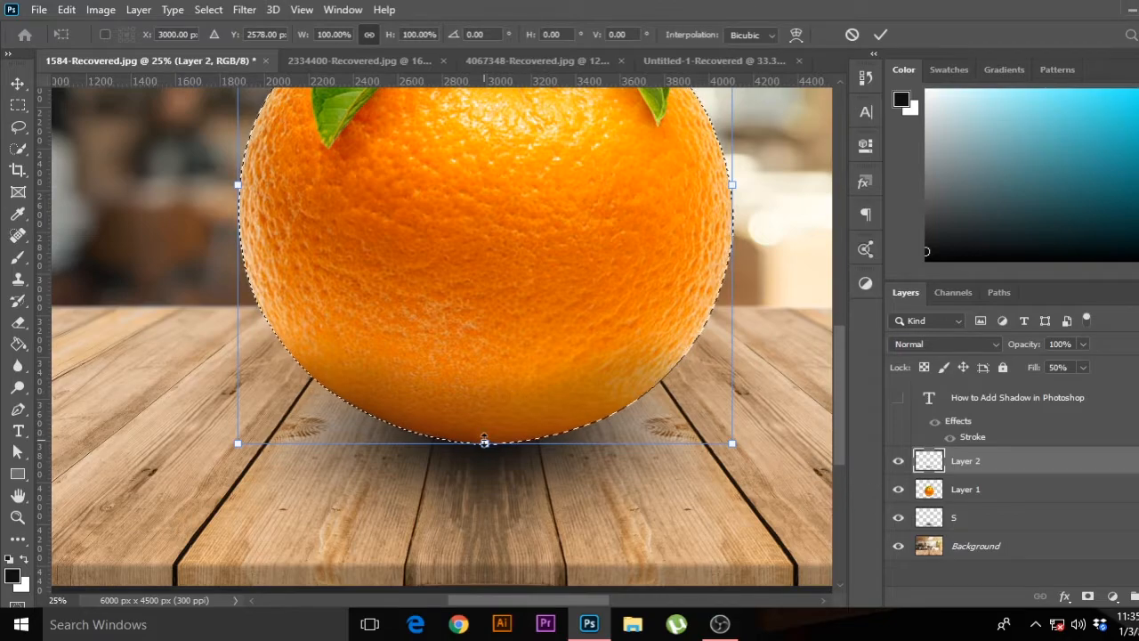
pyautogui.press('Return')
pyautogui.press('b')
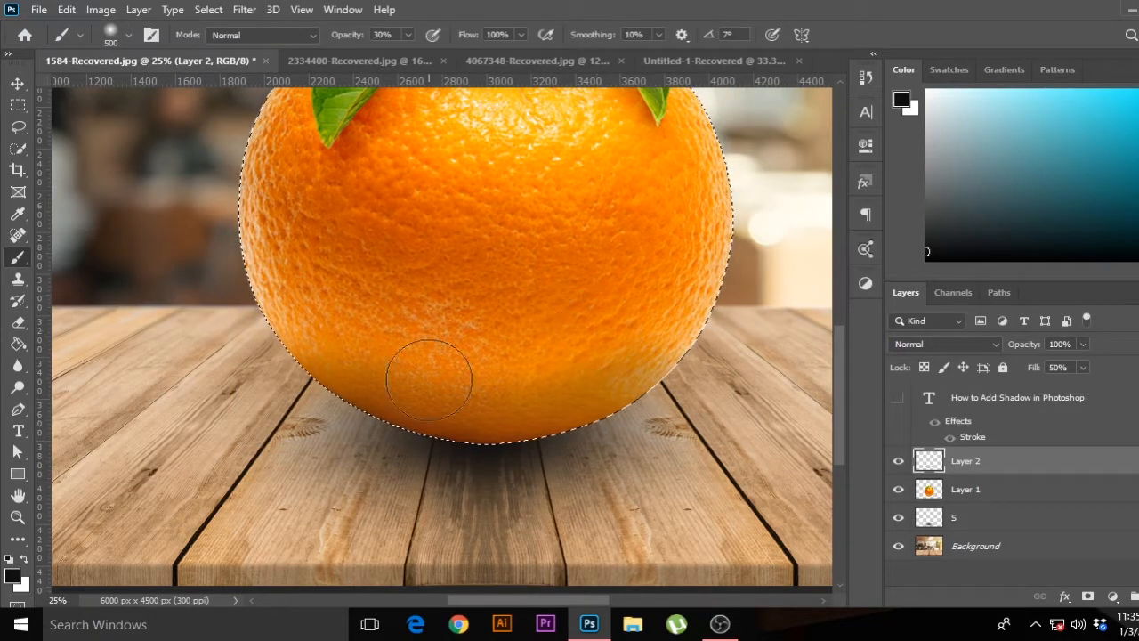
# Step: Switch to the Eraser and enlarge it to 900 px
pyautogui.click(18, 323)
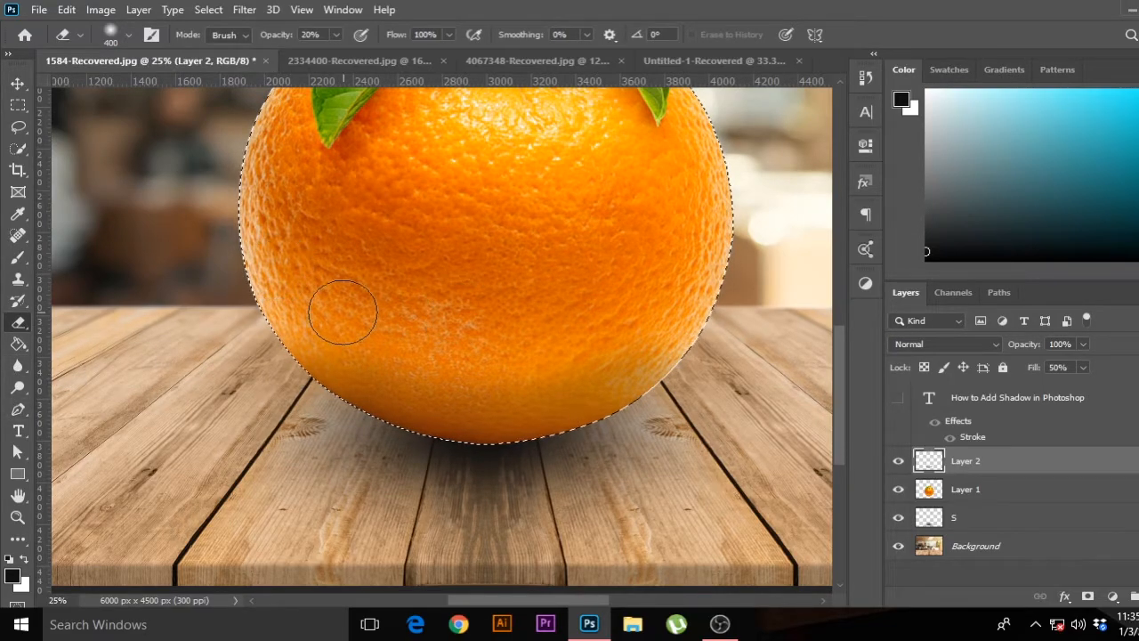
pyautogui.press(']')
pyautogui.press(']')
pyautogui.press(']')
pyautogui.press(']')
pyautogui.press(']')
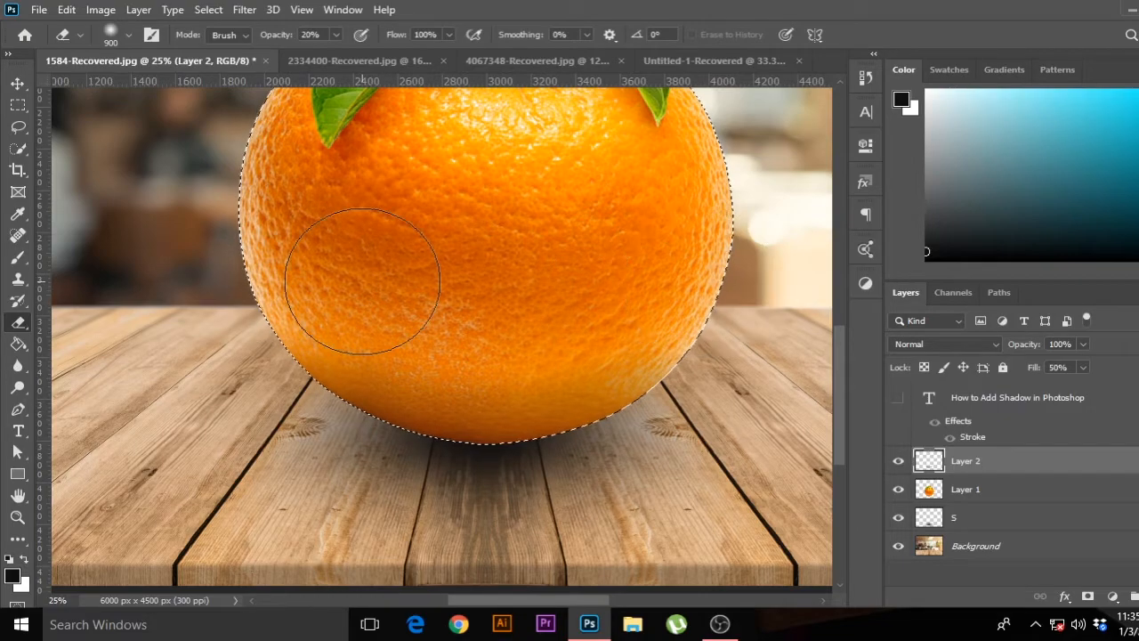
# Step: Deselect the orange's outline and view the whole image
pyautogui.hotkey('ctrl', '-')
pyautogui.hotkey('ctrl', '-')
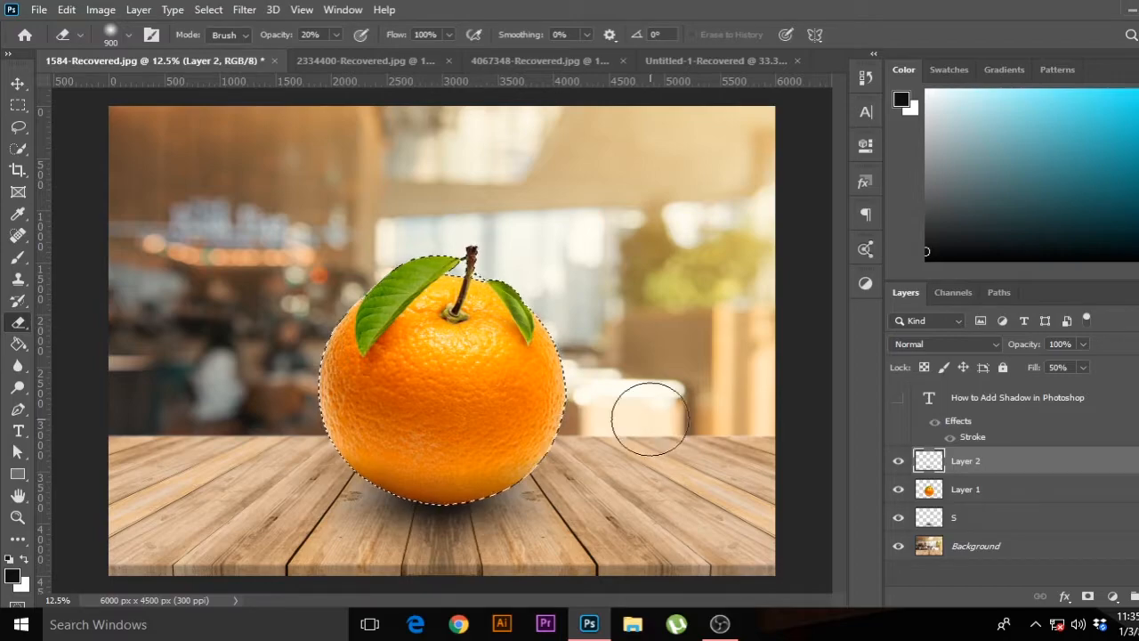
pyautogui.hotkey('ctrl', 'd')
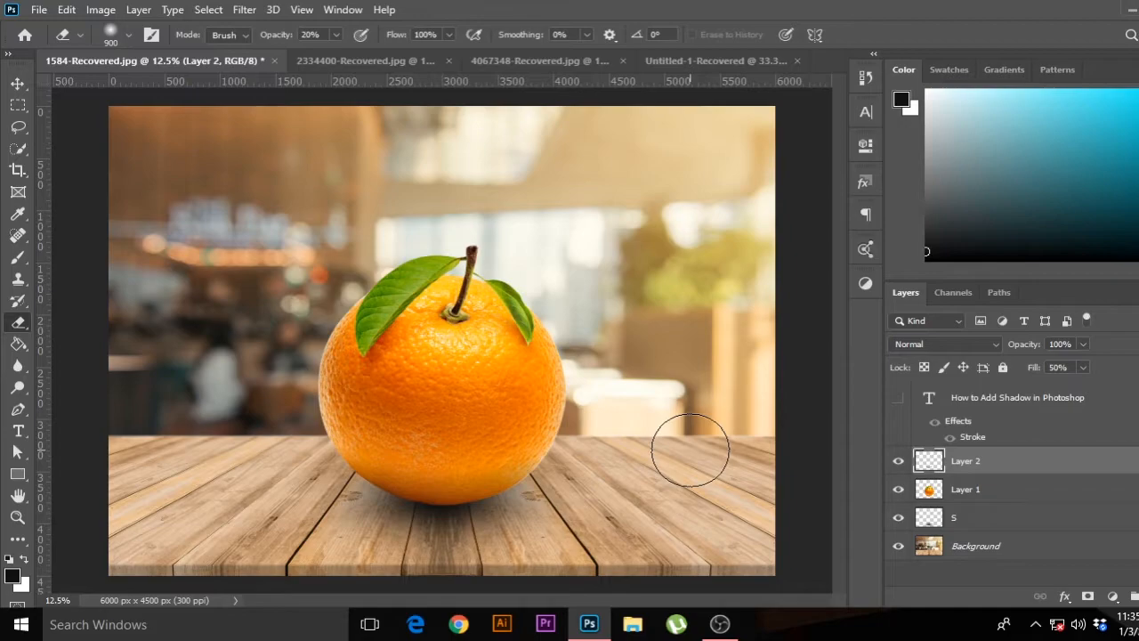
# Step: Move the orange and the shadow on layer S away to show the separate parts, and undo both moves
pyautogui.press('v')
pyautogui.moveTo(452, 370); pyautogui.dragTo(529, 317)
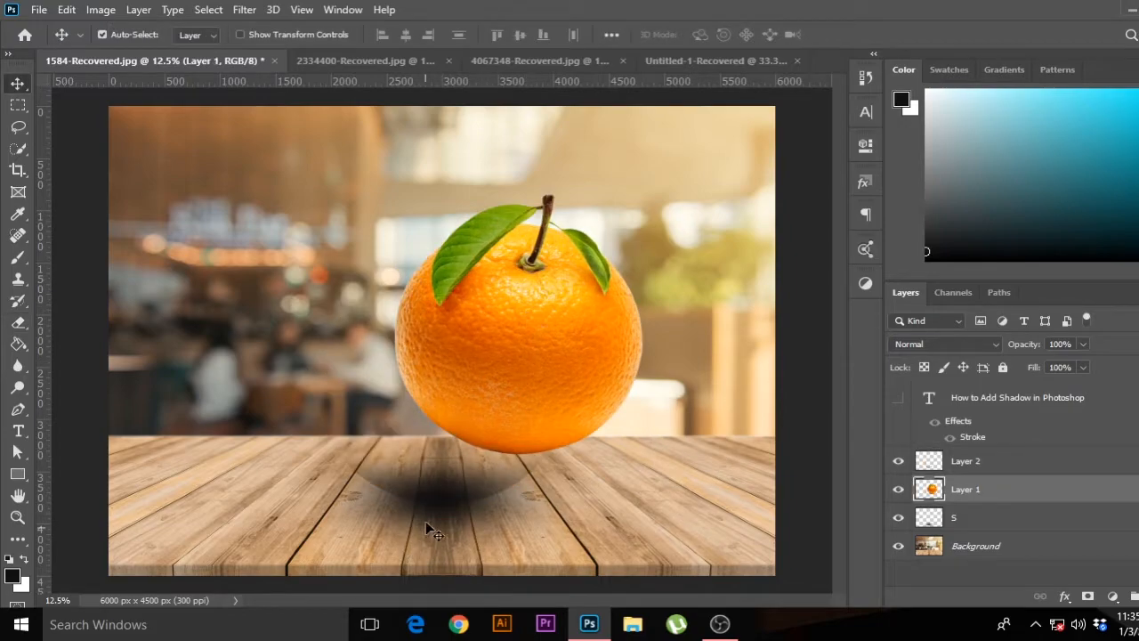
pyautogui.moveTo(427, 529); pyautogui.dragTo(356, 556)
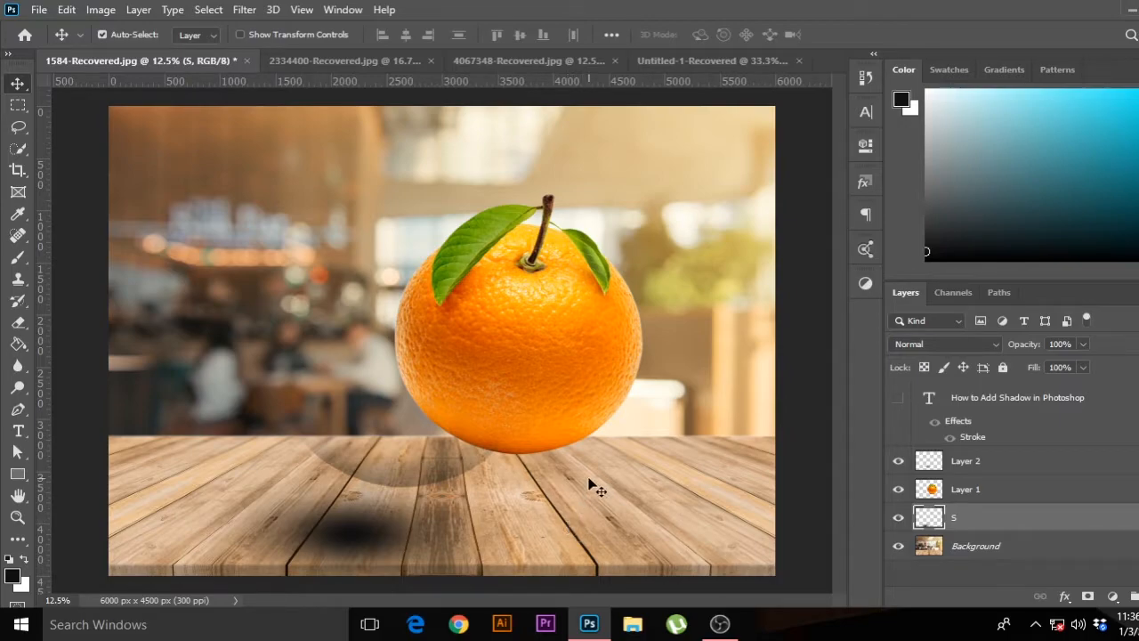
pyautogui.hotkey('ctrl', 'z')
pyautogui.press('z')
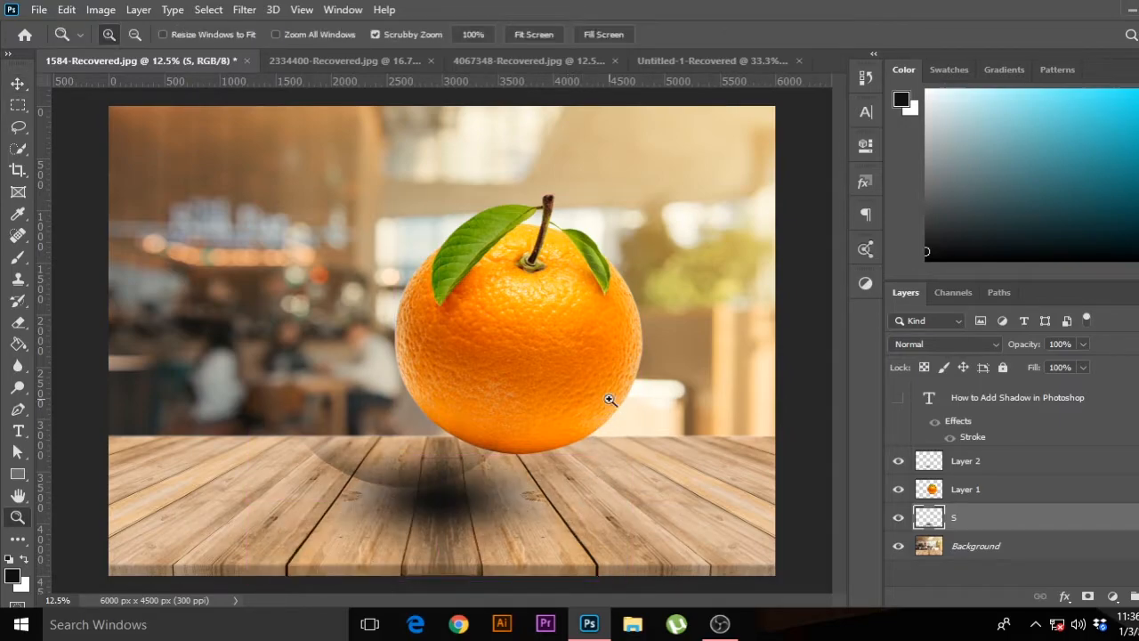
pyautogui.hotkey('ctrl', 'z')
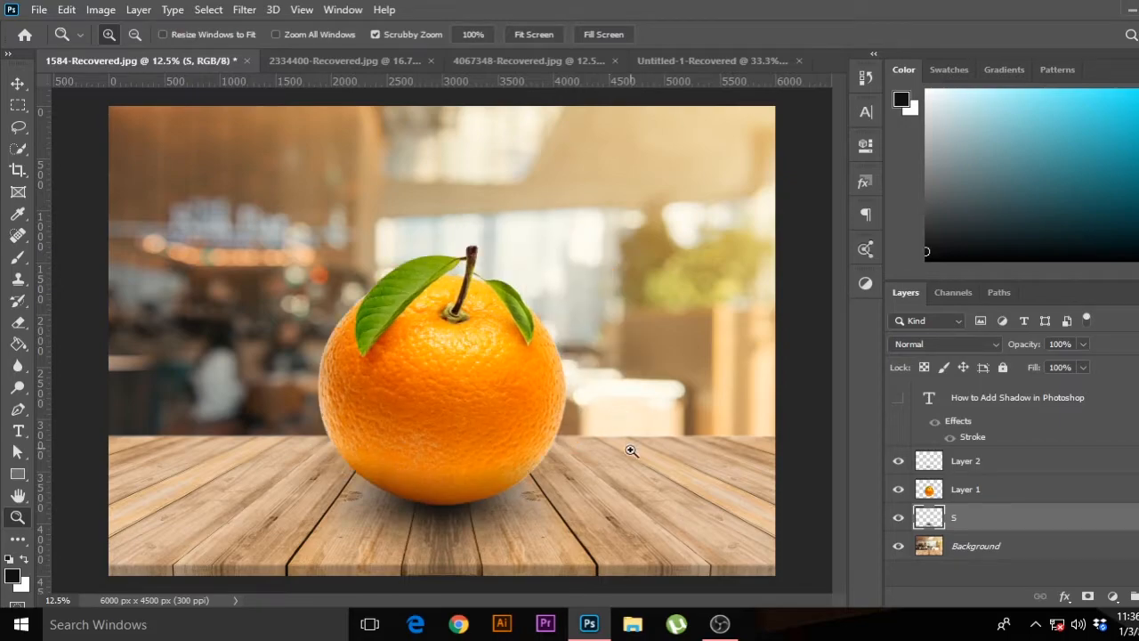
# Step: Switch to the 2334400-Recovered.jpg document and add a new empty layer above the USB drive's Layer 1
pyautogui.press('v')
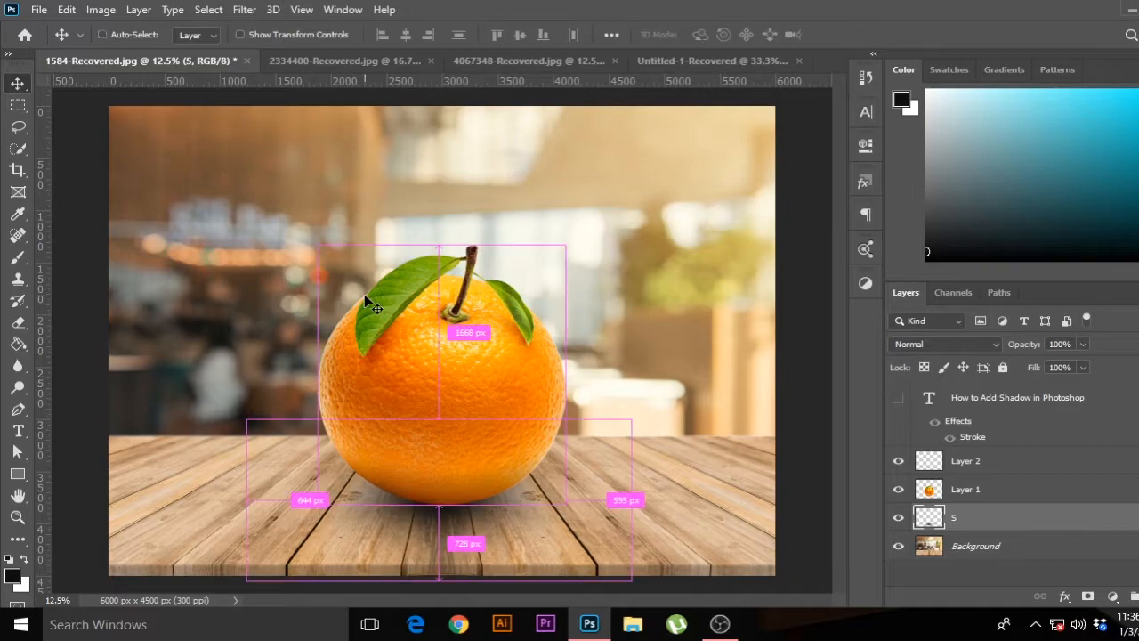
pyautogui.hotkey('ctrl', 'Tab')
pyautogui.hotkey('ctrl', '+')
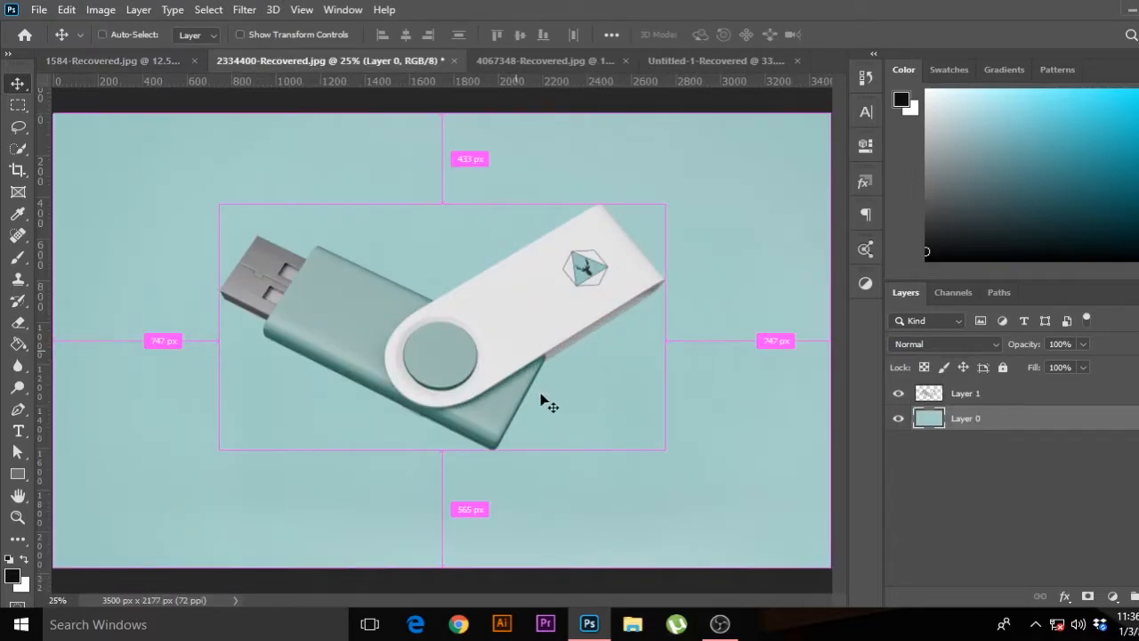
pyautogui.keyDown('ctrl'); pyautogui.click(453, 346); pyautogui.keyUp('ctrl')
pyautogui.hotkey('ctrl', '-')
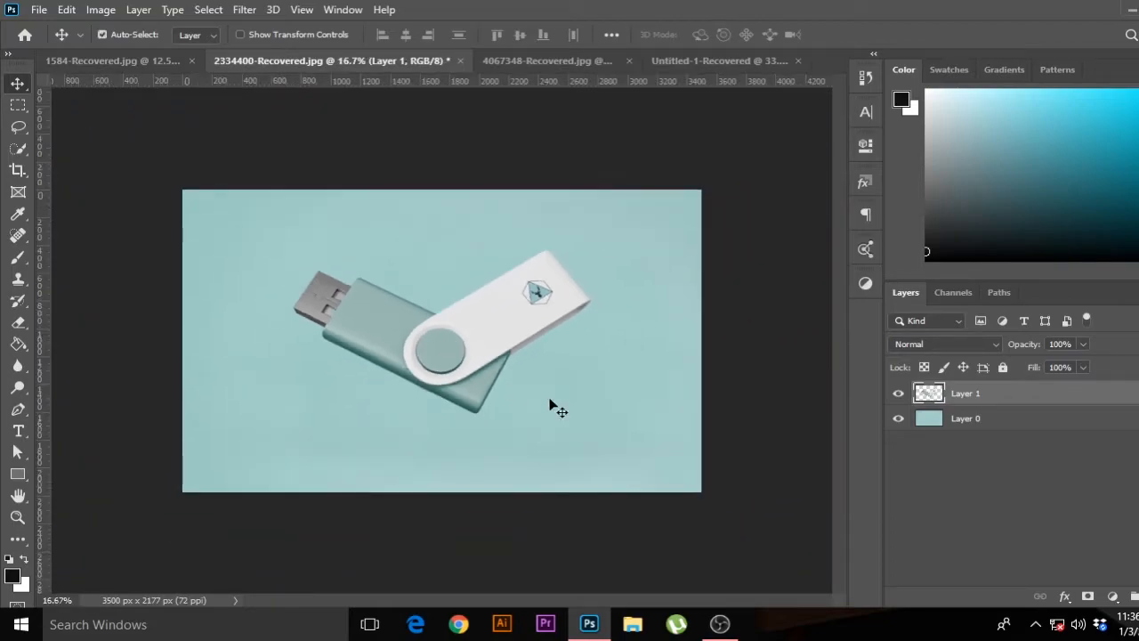
pyautogui.hotkey('ctrl', 'shift', 'alt', 'n')
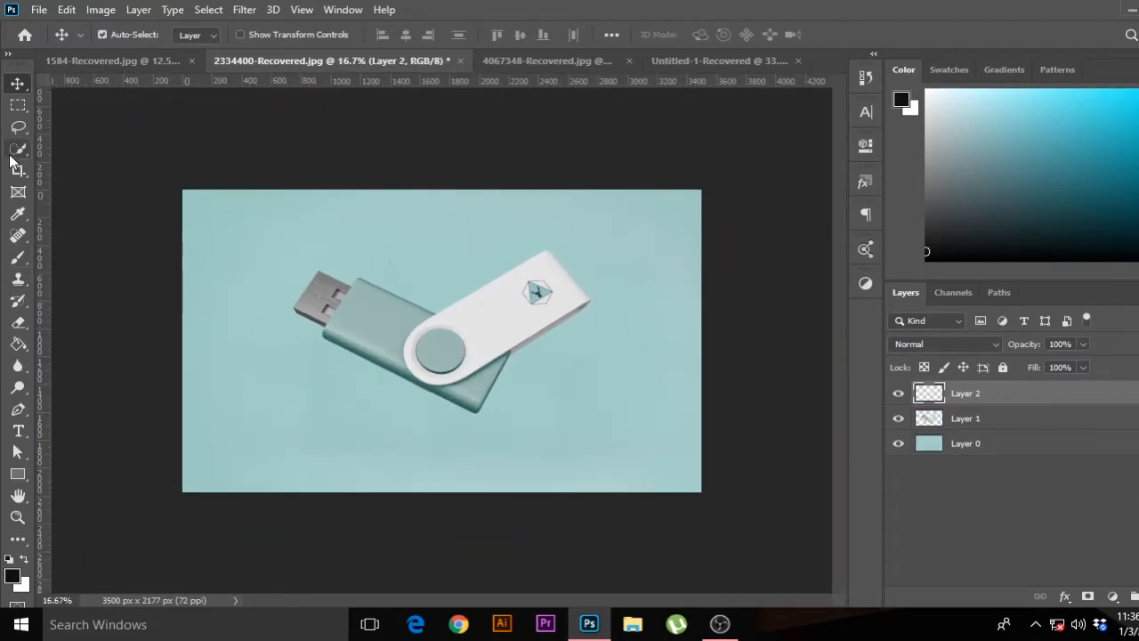
# Step: Enlarge the black Brush to 1100 px and paint one soft spot on Layer 2 below the USB drive
pyautogui.click(17, 257)
pyautogui.press(']')
pyautogui.press(']')
pyautogui.press(']')
pyautogui.press(']')
pyautogui.press(']')
pyautogui.press(']')
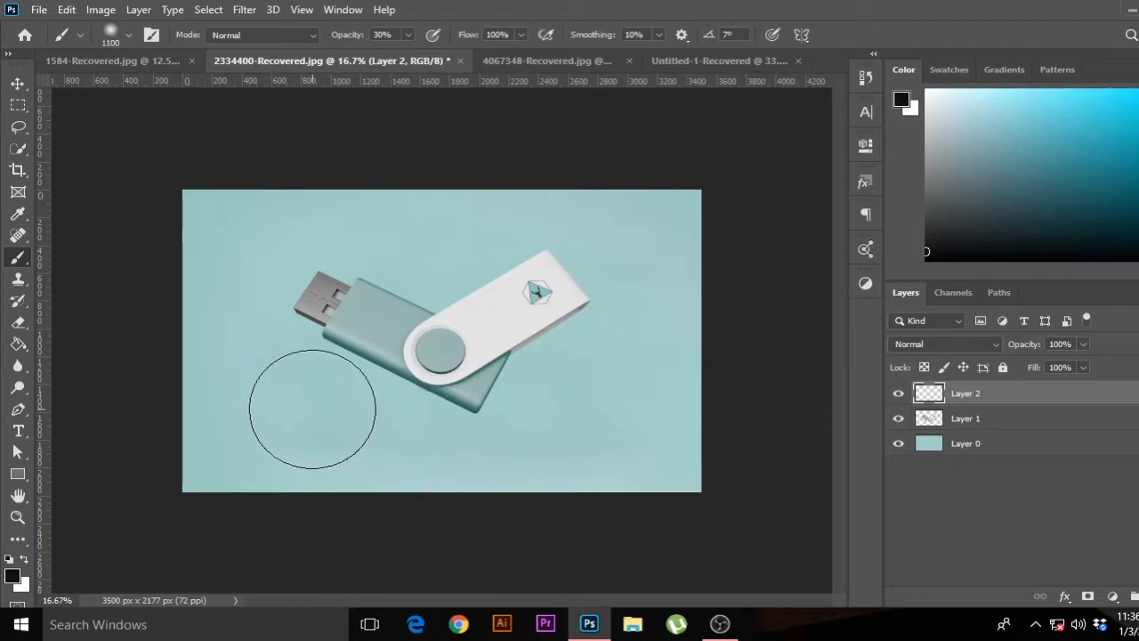
pyautogui.click(313, 409)
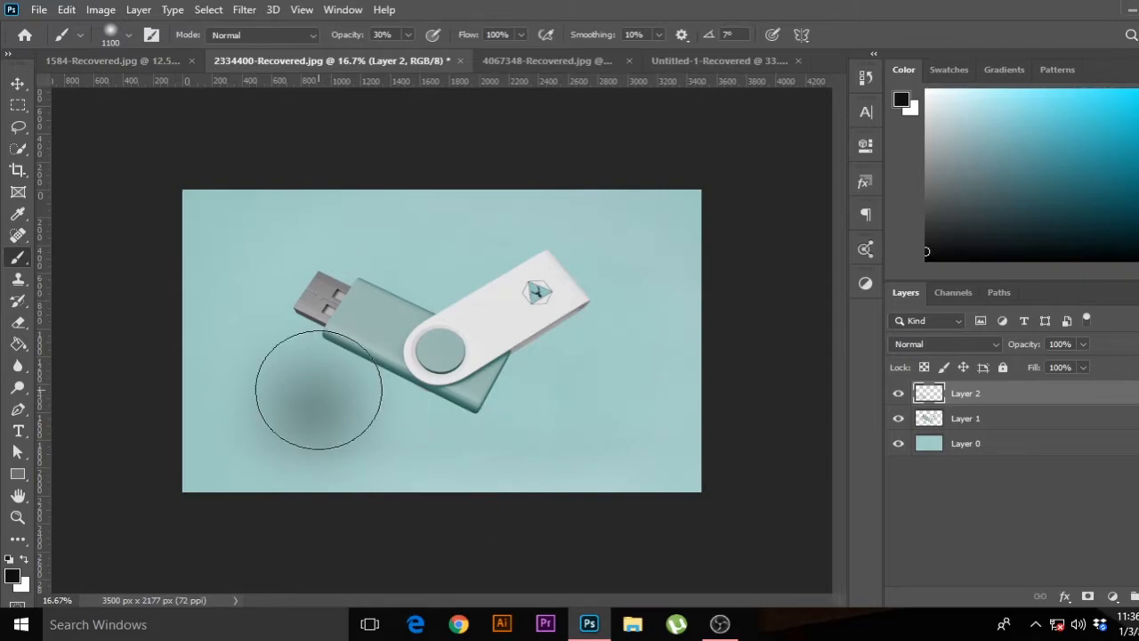
# Step: Transform the painted spot into a wide, flat shadow and centre it below the USB drive
pyautogui.click(18, 84)
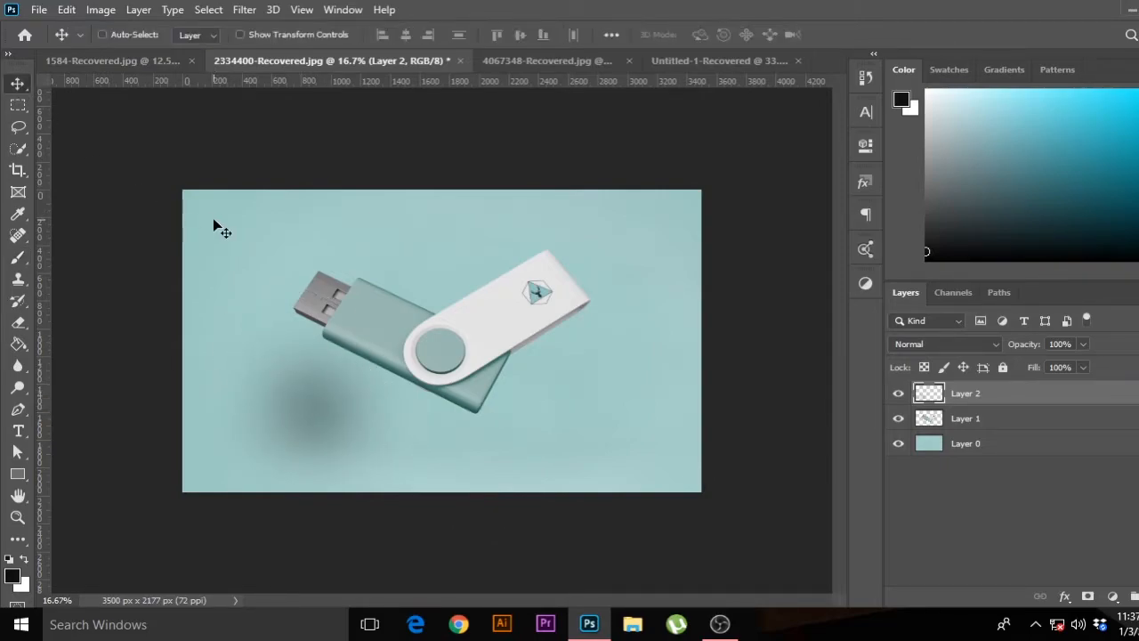
pyautogui.hotkey('ctrl', 't')
pyautogui.moveTo(428, 394); pyautogui.dragTo(638, 393)
pyautogui.moveTo(414, 292); pyautogui.dragTo(415, 393)
pyautogui.moveTo(439, 440); pyautogui.dragTo(473, 436)
pyautogui.press('Return')
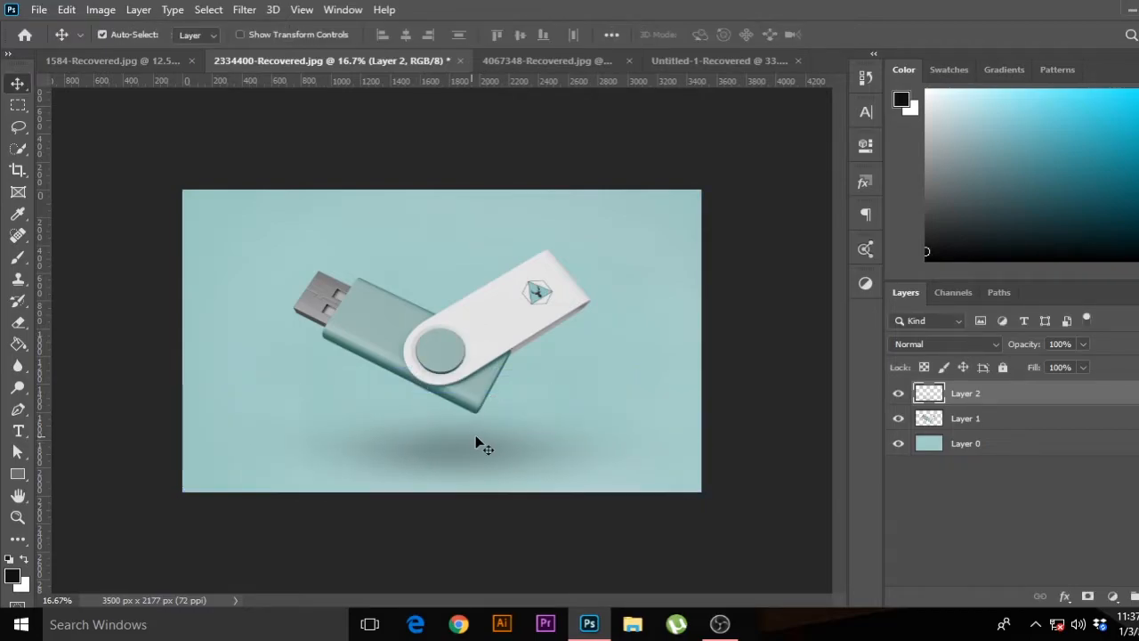
# Step: Set Layer 2's fill to 80% and move the shadow closer beneath the USB drive
pyautogui.click(1061, 370)
pyautogui.write('60')
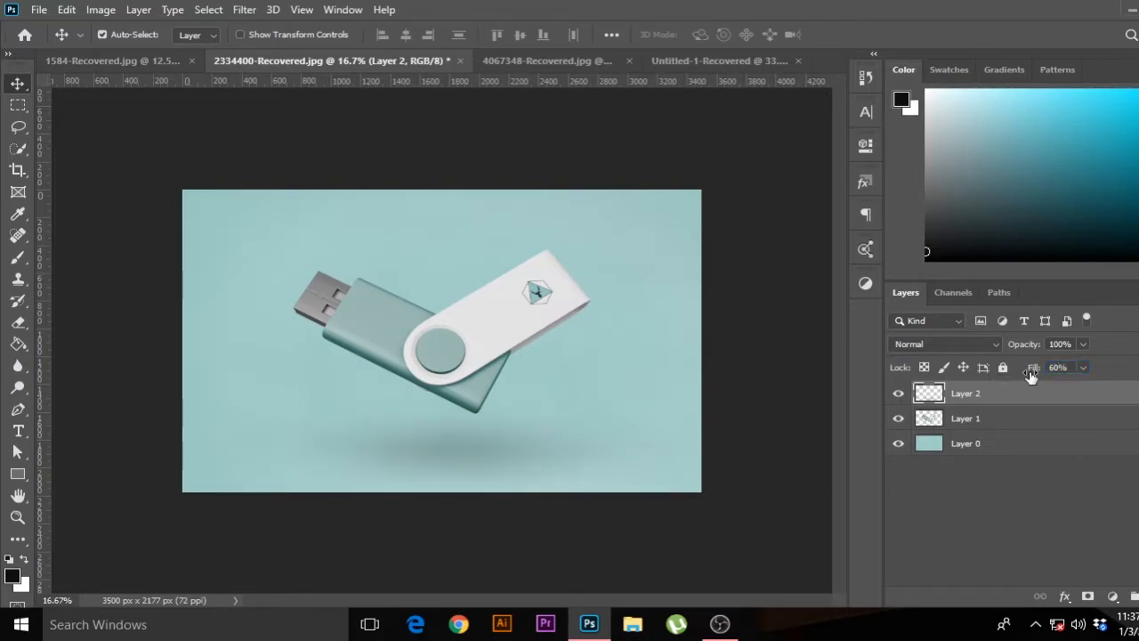
pyautogui.moveTo(519, 450); pyautogui.dragTo(462, 447)
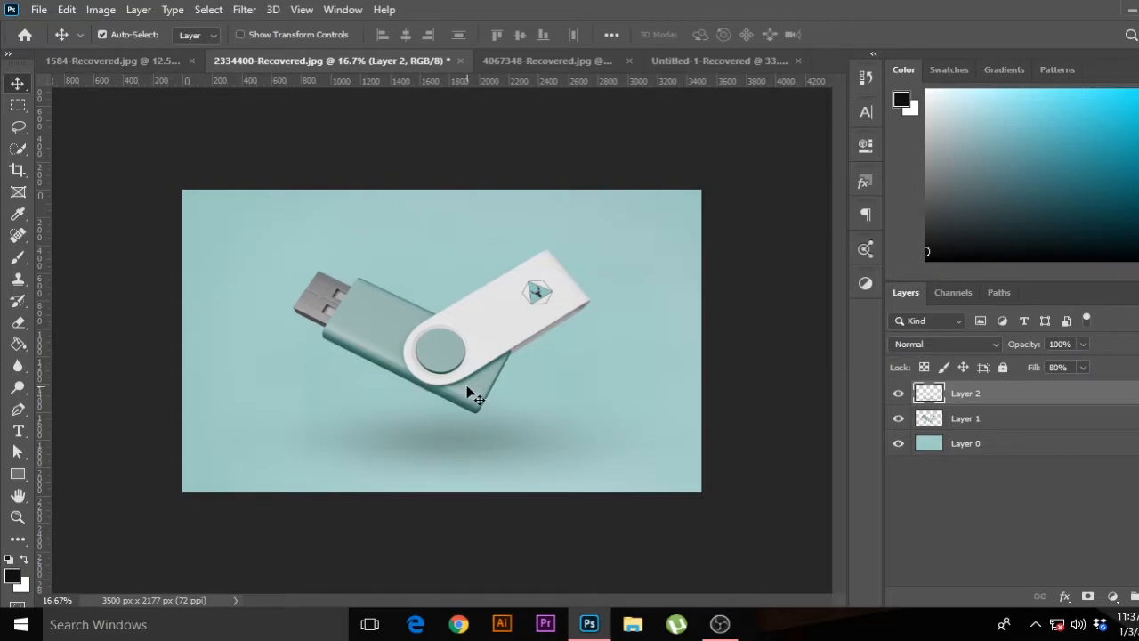
# Step: Select the USB drive's layer, then hide and show Layer 2 to compare the image without and with the shadow
pyautogui.click(391, 336)
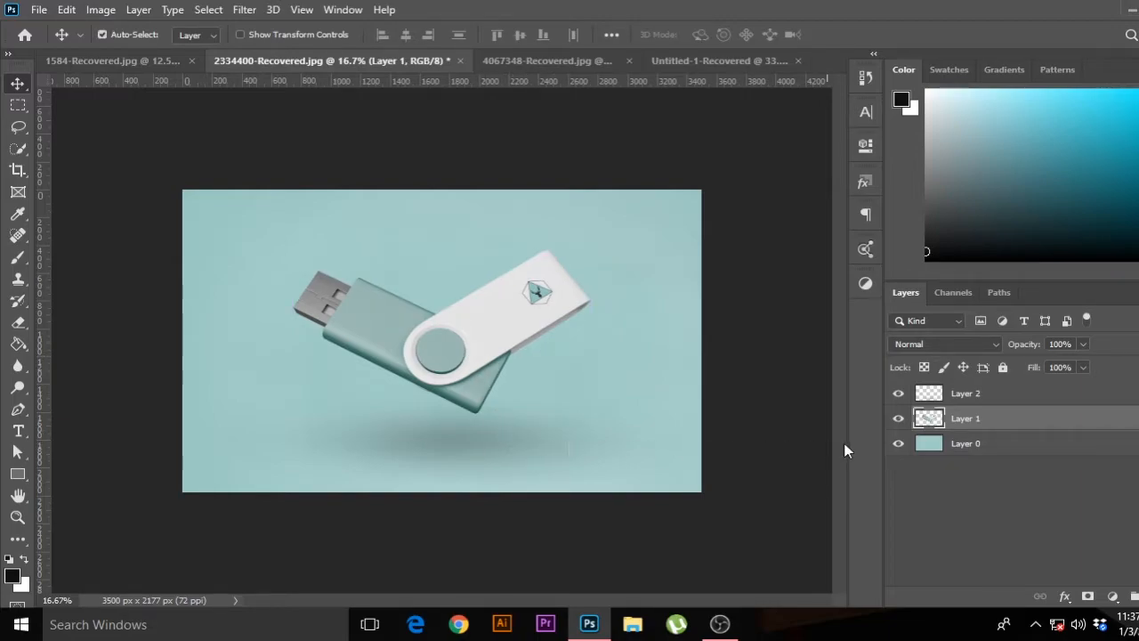
pyautogui.click(898, 394)
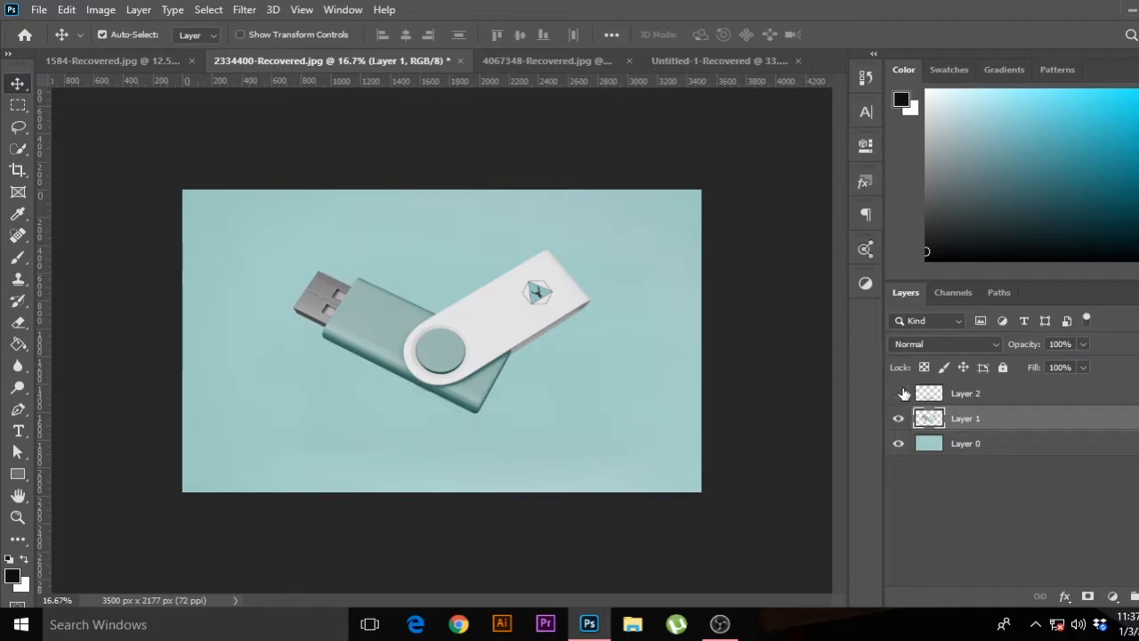
pyautogui.click(899, 393)
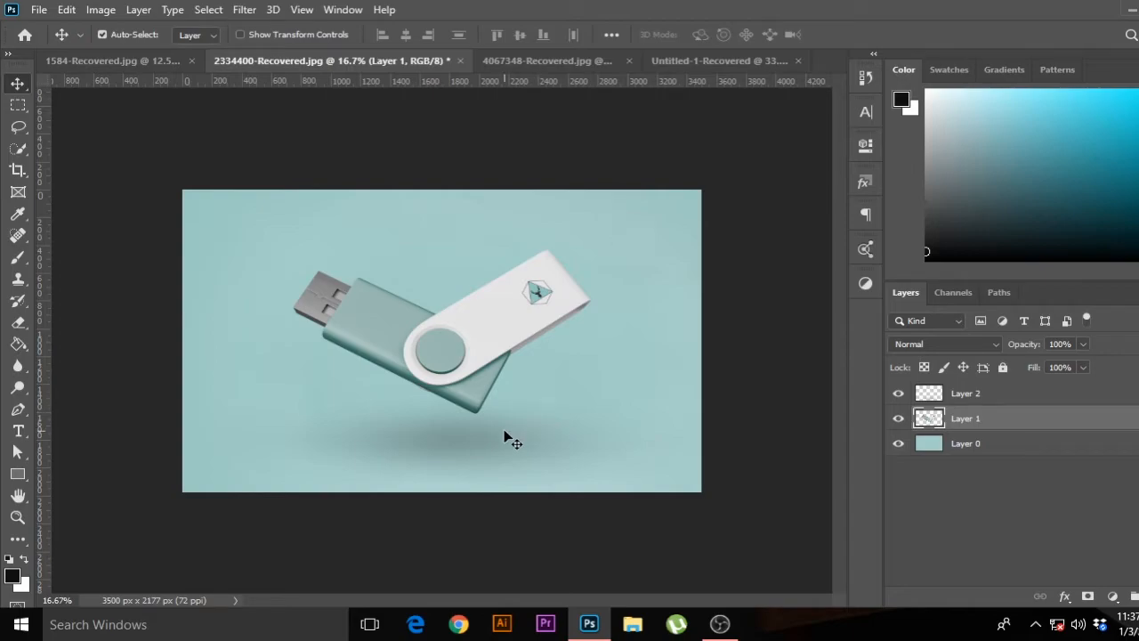
# Step: Switch to the 4067348-Recovered.jpg document and add a Drop Shadow effect to the book's Layer 1, keeping the book in view
pyautogui.click(542, 60)
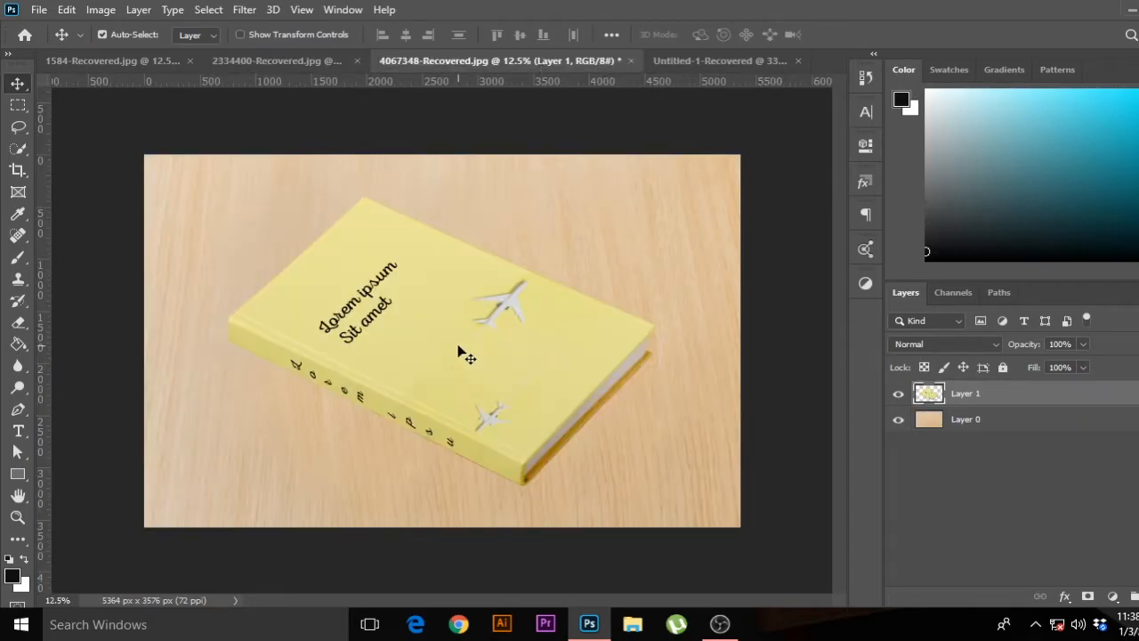
pyautogui.hotkey('ctrl', '+')
pyautogui.hotkey('ctrl', '-')
pyautogui.hotkey('ctrl', '+')
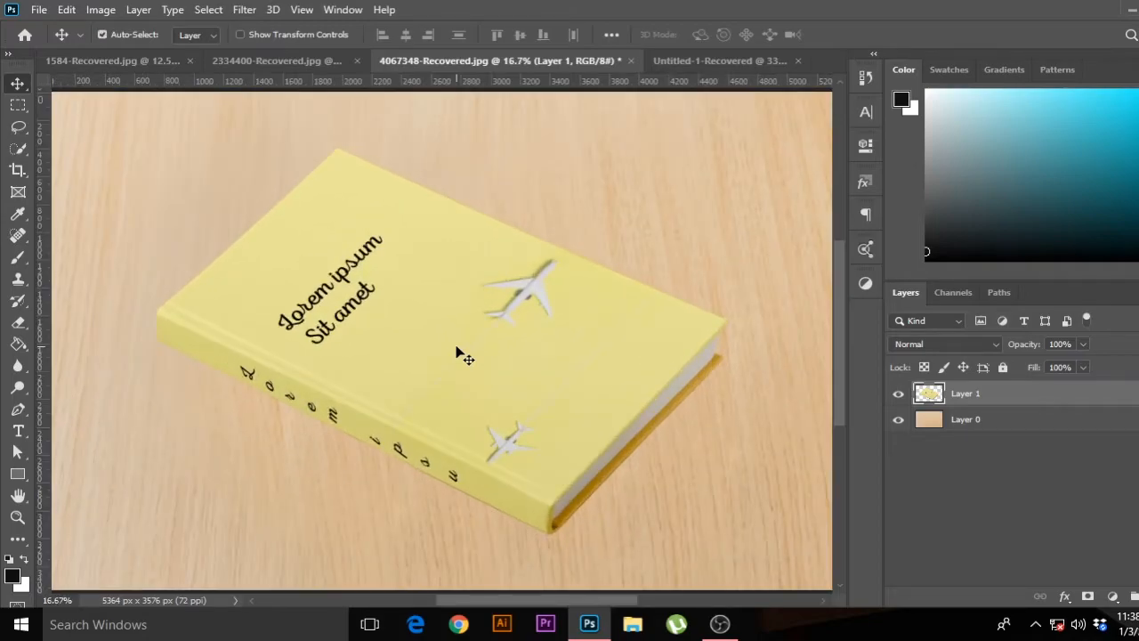
pyautogui.moveTo(522, 400); pyautogui.dragTo(444, 369)
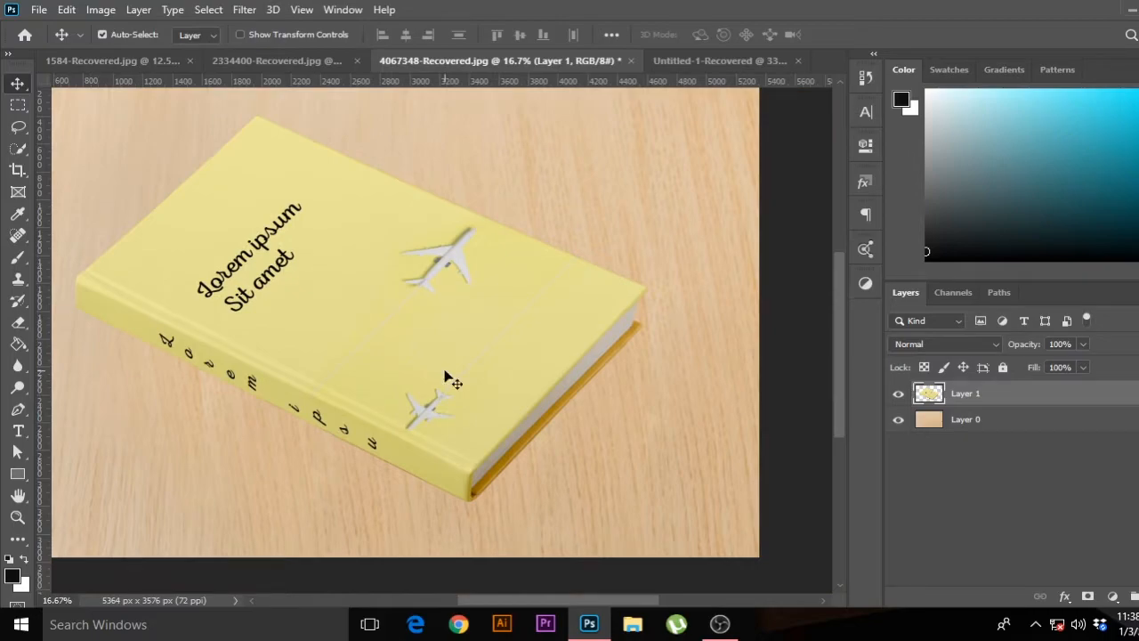
pyautogui.hotkey('ctrl', '-')
pyautogui.moveTo(452, 361); pyautogui.dragTo(448, 367)
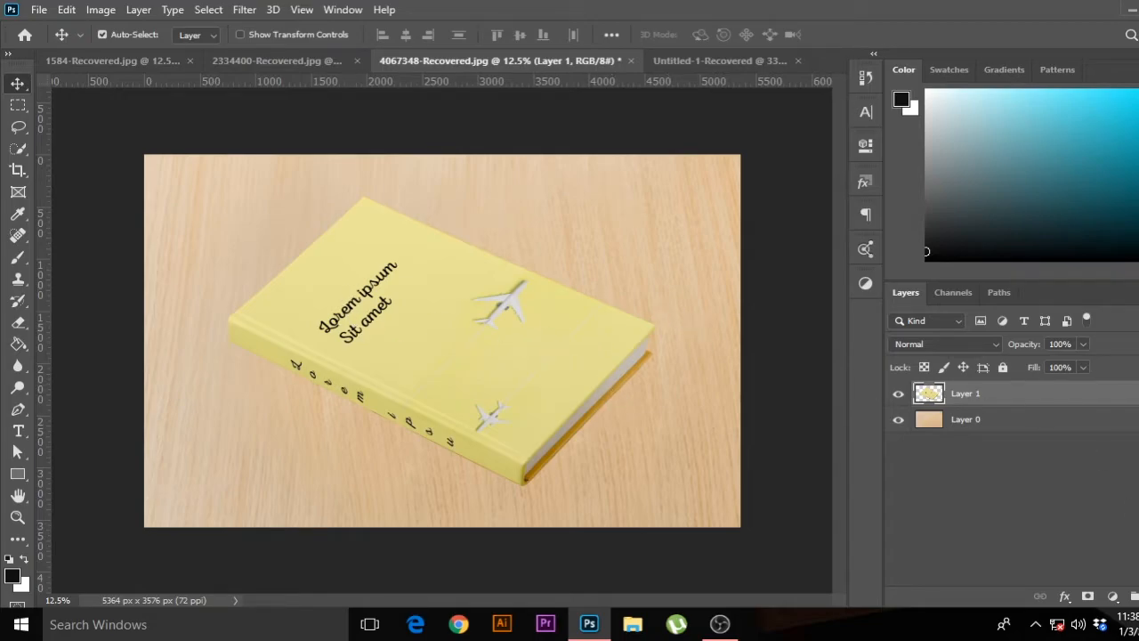
pyautogui.click(1066, 598)
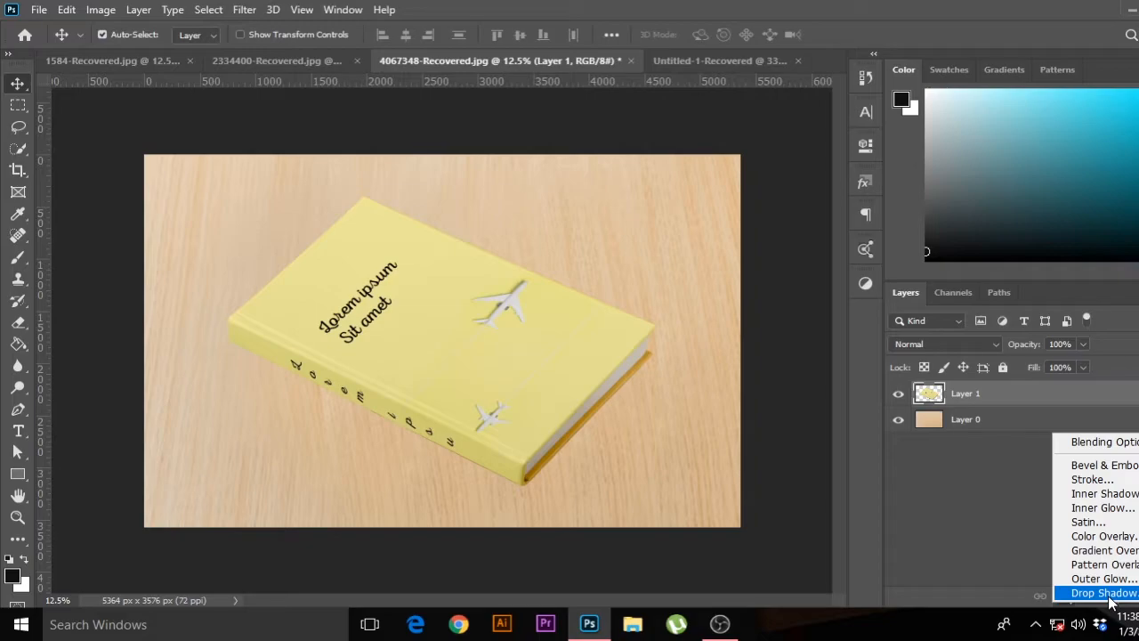
pyautogui.click(1109, 594)
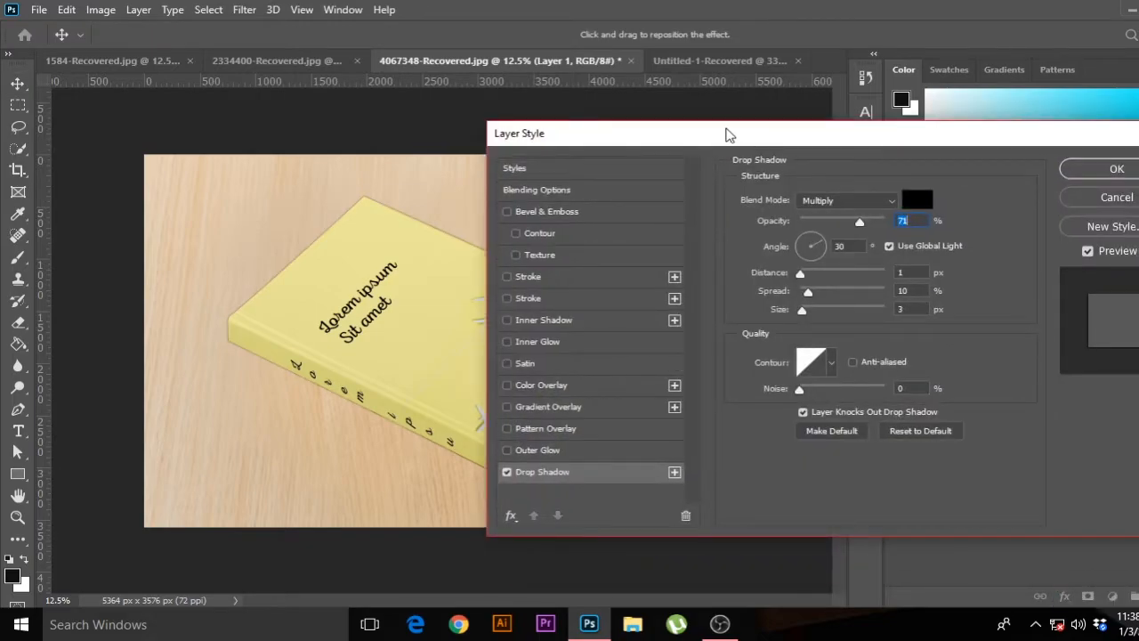
pyautogui.moveTo(712, 134); pyautogui.dragTo(938, 137)
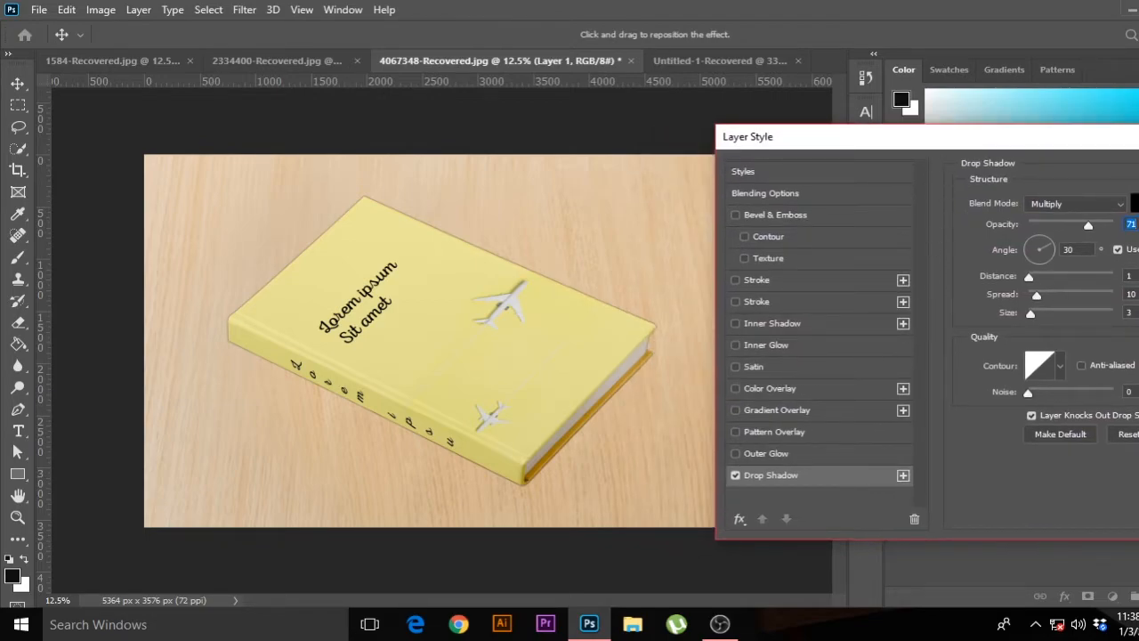
# Step: Try red ff0000 and green 00ff06 as the drop shadow colour, and return it to black 000000
pyautogui.click(1134, 204)
pyautogui.write('fc0808')
pyautogui.write('ff0000')
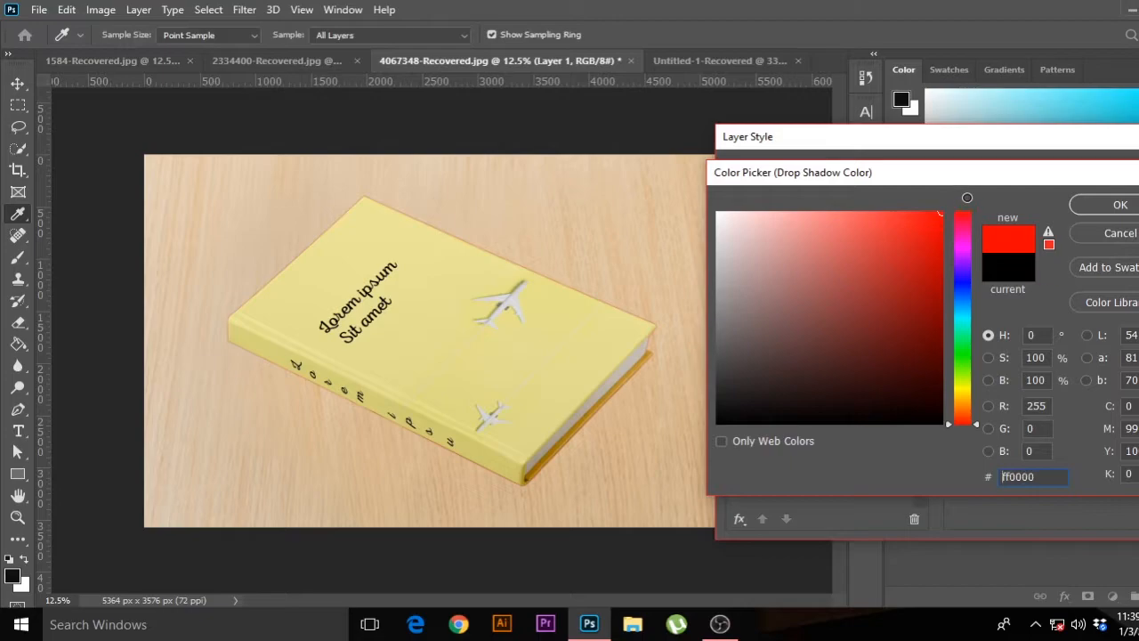
pyautogui.click(961, 353)
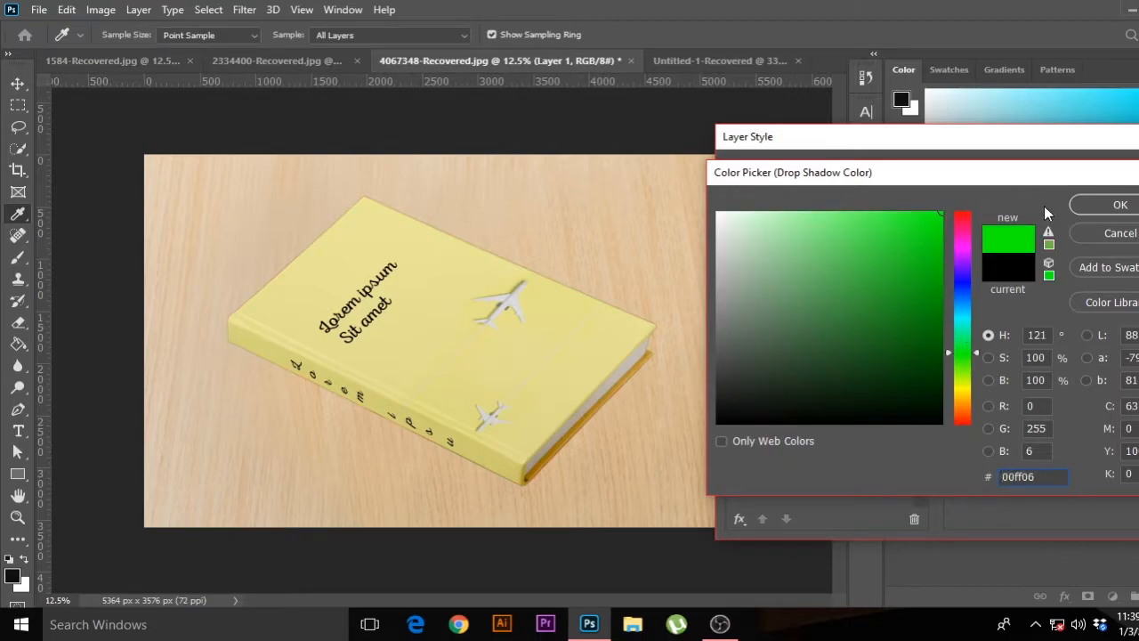
pyautogui.moveTo(803, 358)
pyautogui.mouseDown()
pyautogui.moveTo(673, 471)
pyautogui.moveTo(682, 465)
pyautogui.mouseUp()
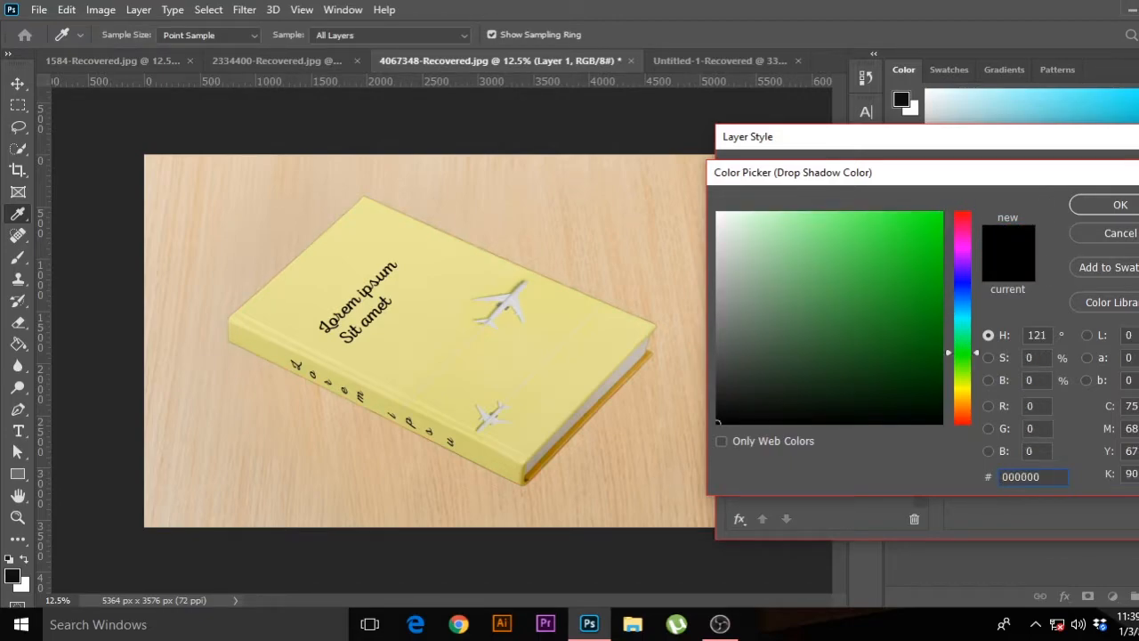
pyautogui.click(1120, 205)
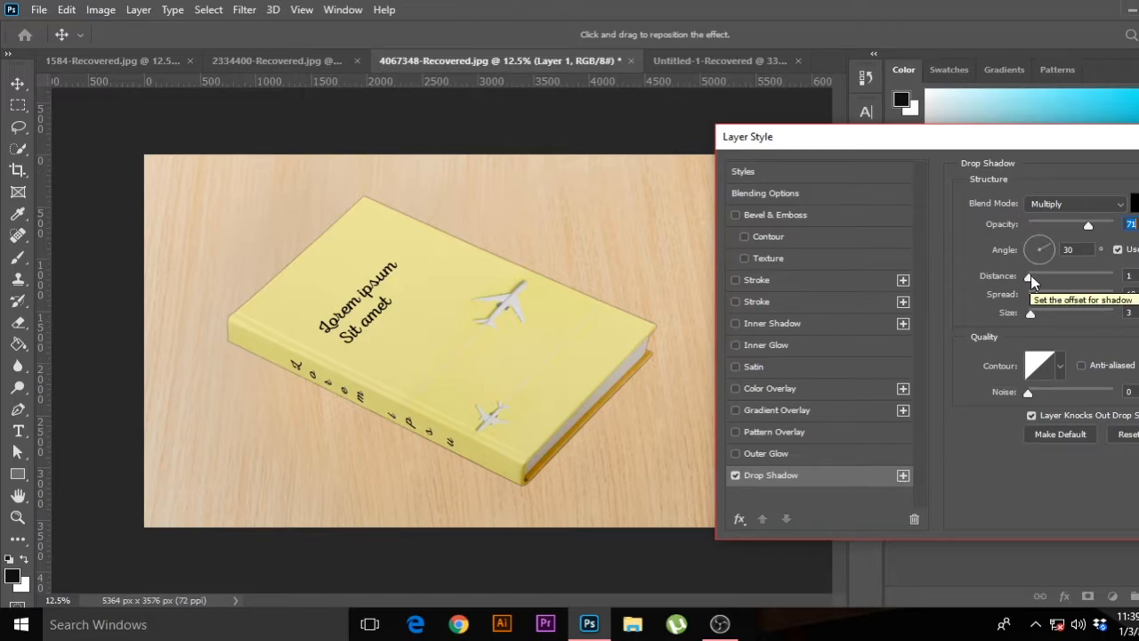
# Step: Set the book's drop shadow to a distance of 63 px, a size of 76 px and an angle of 107°
pyautogui.moveTo(1031, 276); pyautogui.dragTo(1079, 276)
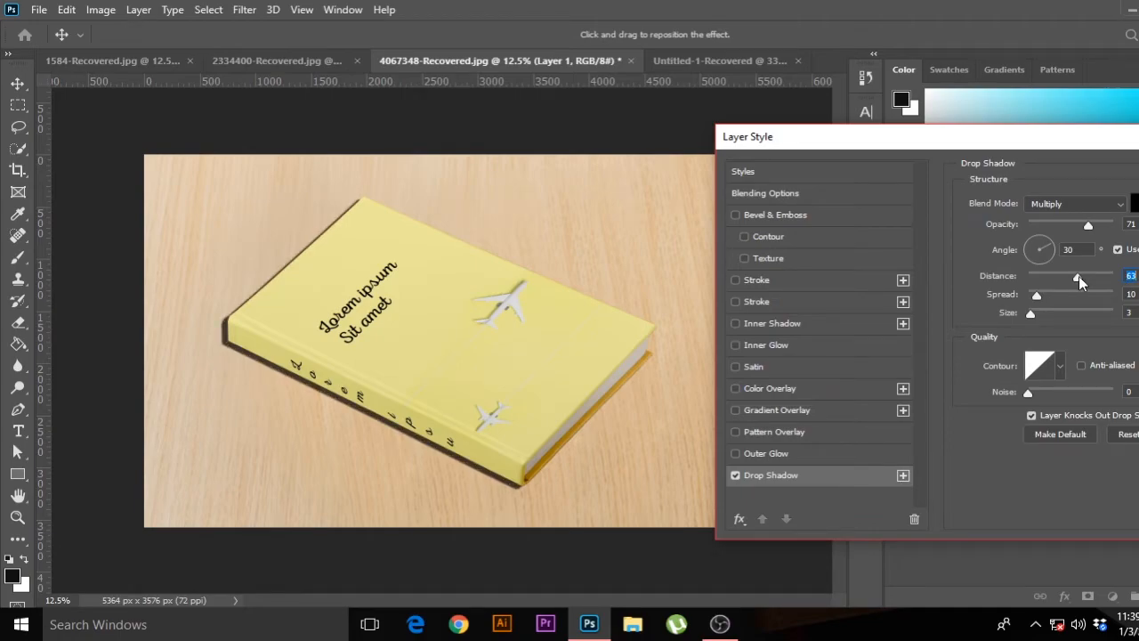
pyautogui.moveTo(1030, 314); pyautogui.dragTo(1058, 320)
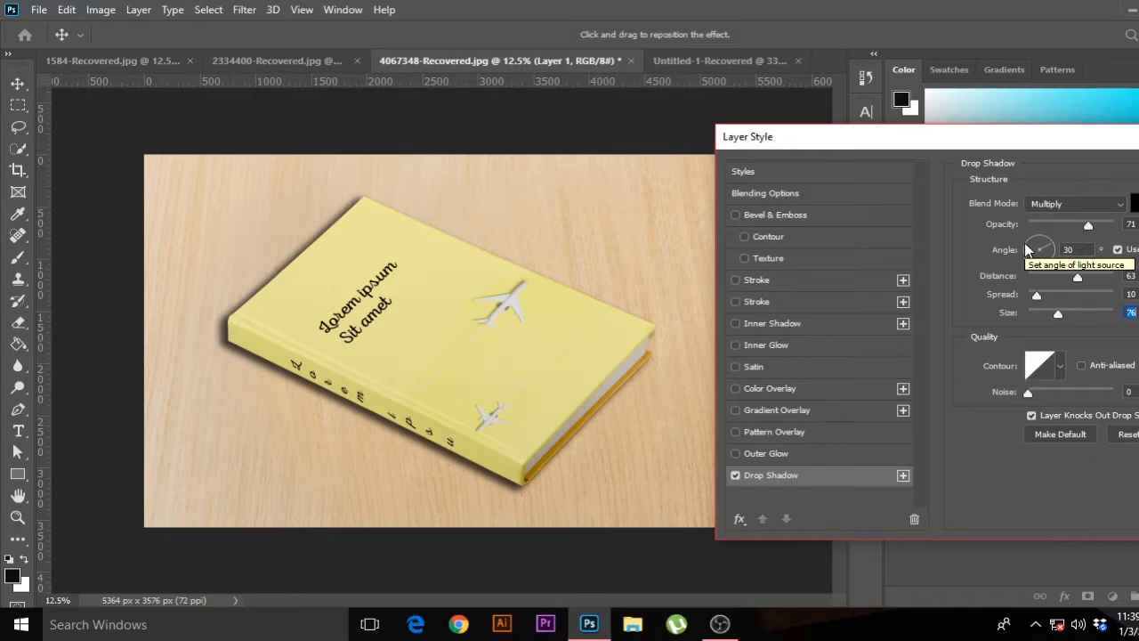
pyautogui.moveTo(1029, 250); pyautogui.dragTo(1035, 246)
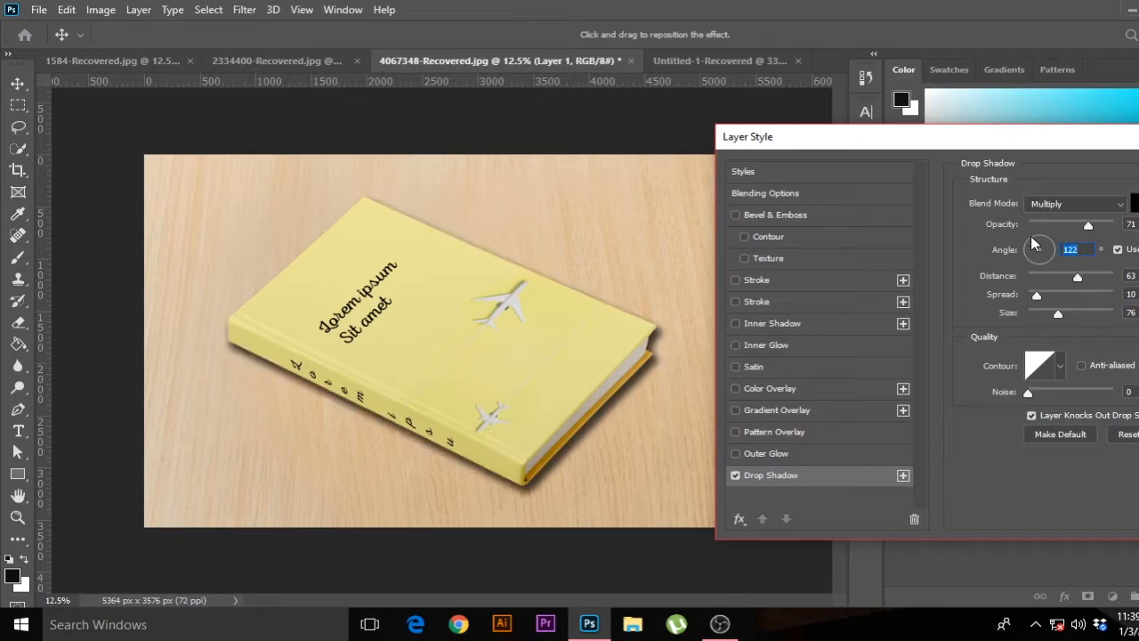
pyautogui.moveTo(1032, 245); pyautogui.dragTo(1036, 241)
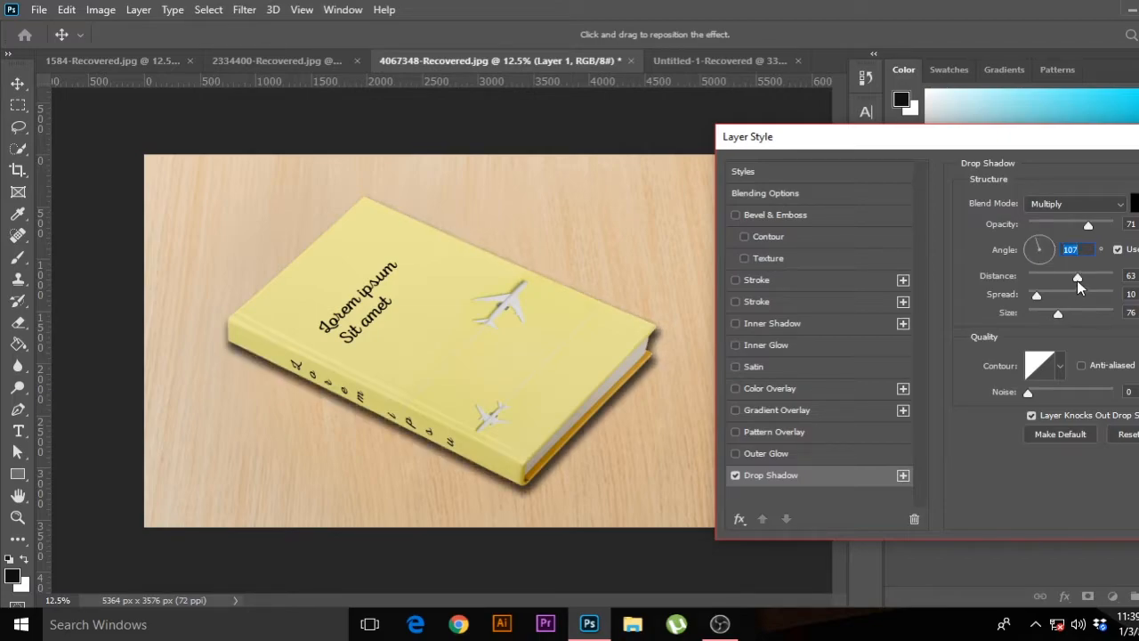
pyautogui.moveTo(1077, 281)
pyautogui.mouseDown()
pyautogui.moveTo(1120, 286)
pyautogui.moveTo(1096, 287)
pyautogui.mouseUp()
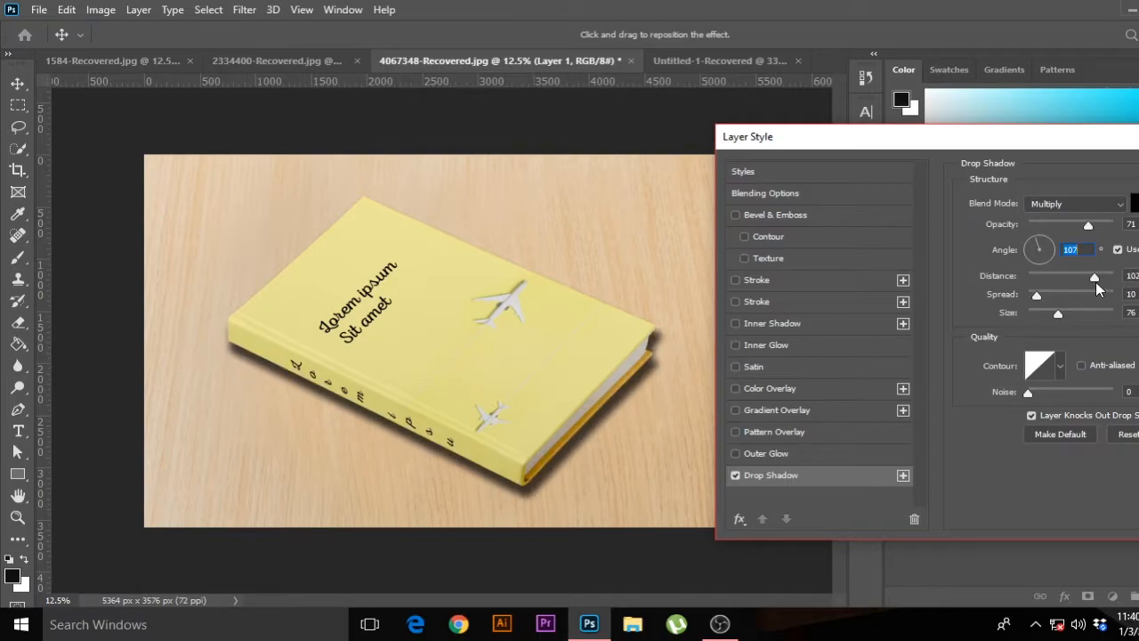
pyautogui.moveTo(1095, 282); pyautogui.dragTo(1119, 287)
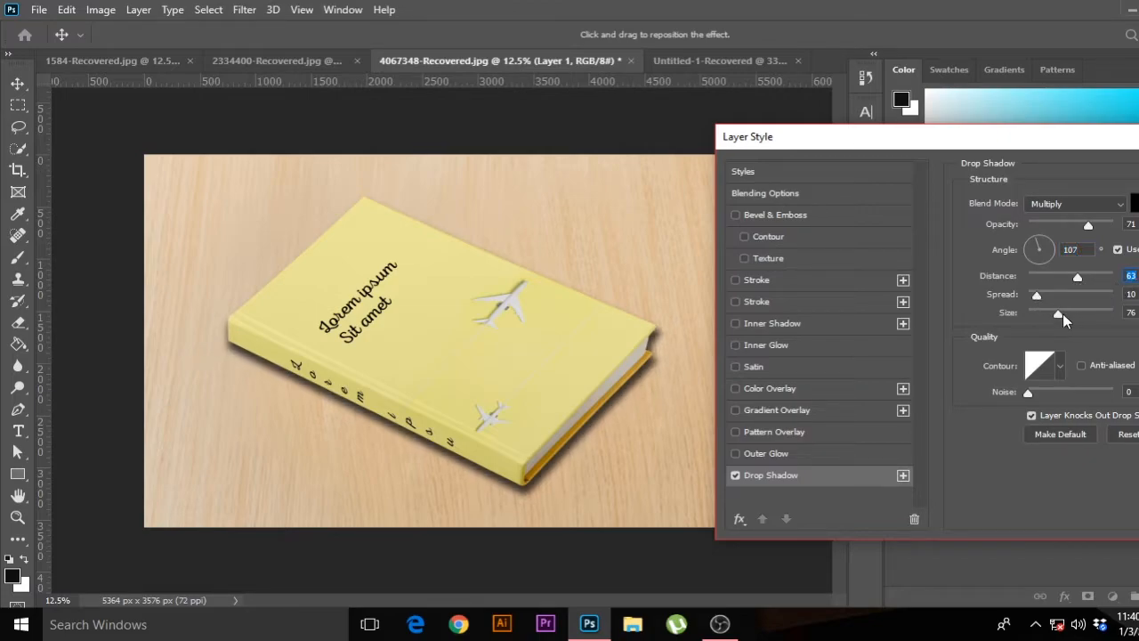
# Step: Soften the book's drop shadow with a size of 166 px and 60% opacity, and apply the effect
pyautogui.moveTo(1081, 313); pyautogui.dragTo(1085, 313)
pyautogui.moveTo(1087, 225)
pyautogui.mouseDown()
pyautogui.moveTo(1114, 229)
pyautogui.moveTo(1086, 230)
pyautogui.mouseUp()
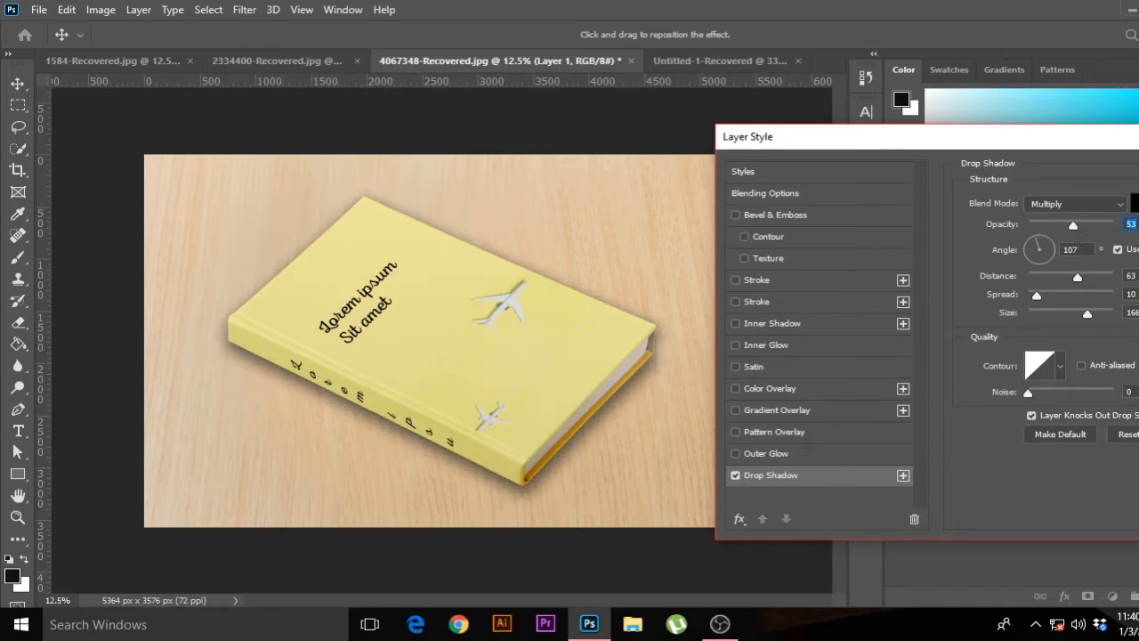
pyautogui.write('50')
pyautogui.press('Return')
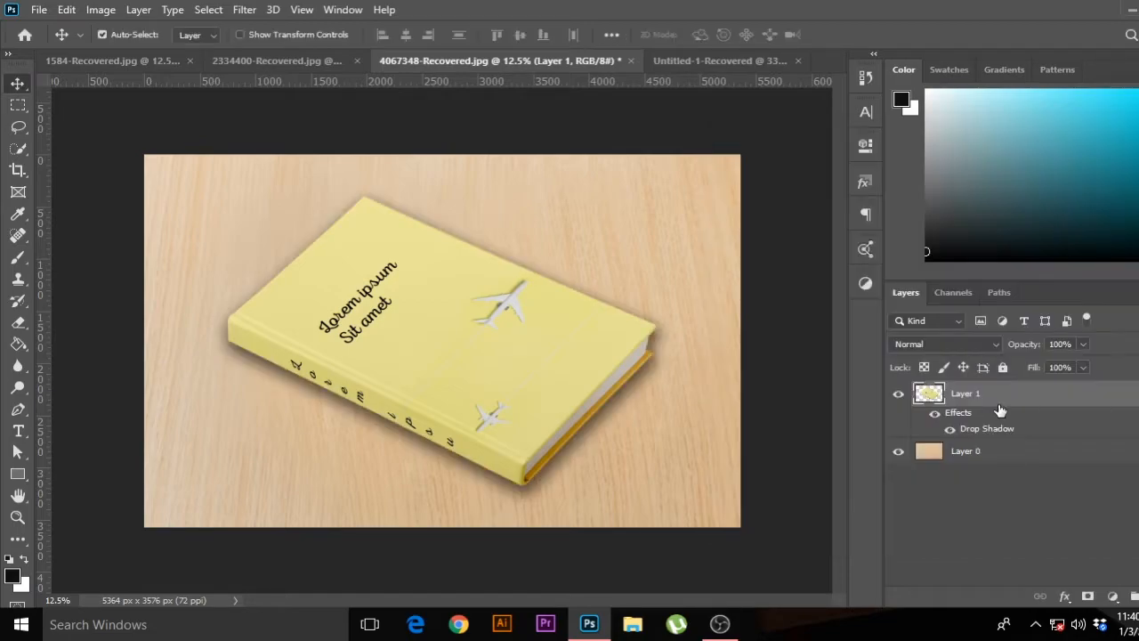
# Step: Reopen the book's drop shadow settings, set the distance to 96 px and the angle to 94°, and apply them
pyautogui.doubleClick(999, 429)
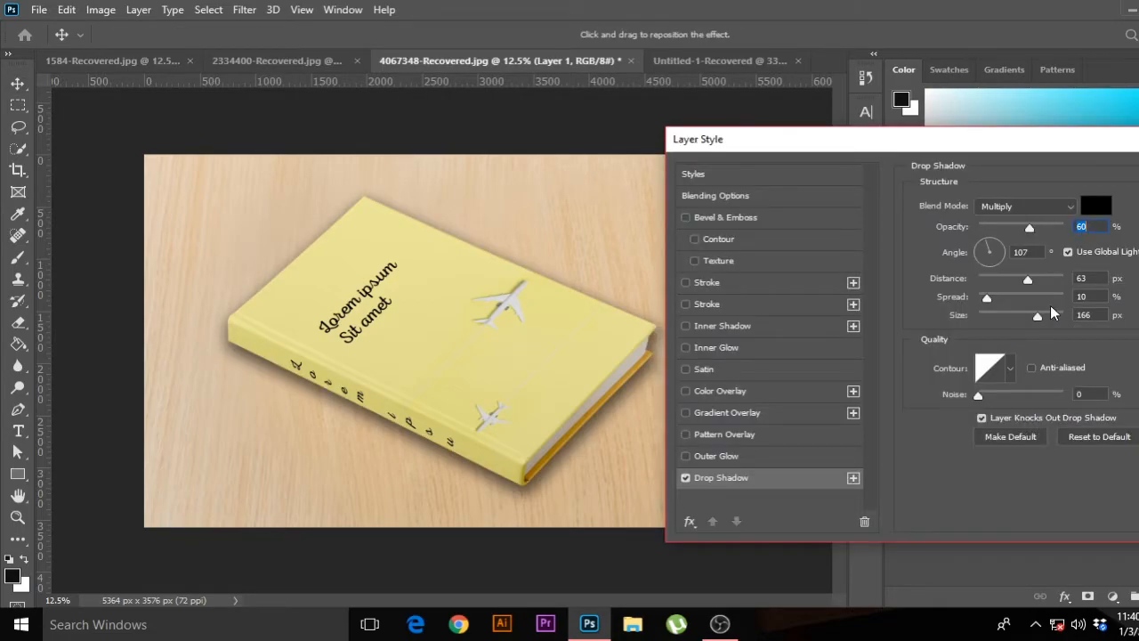
pyautogui.moveTo(1011, 139); pyautogui.dragTo(991, 140)
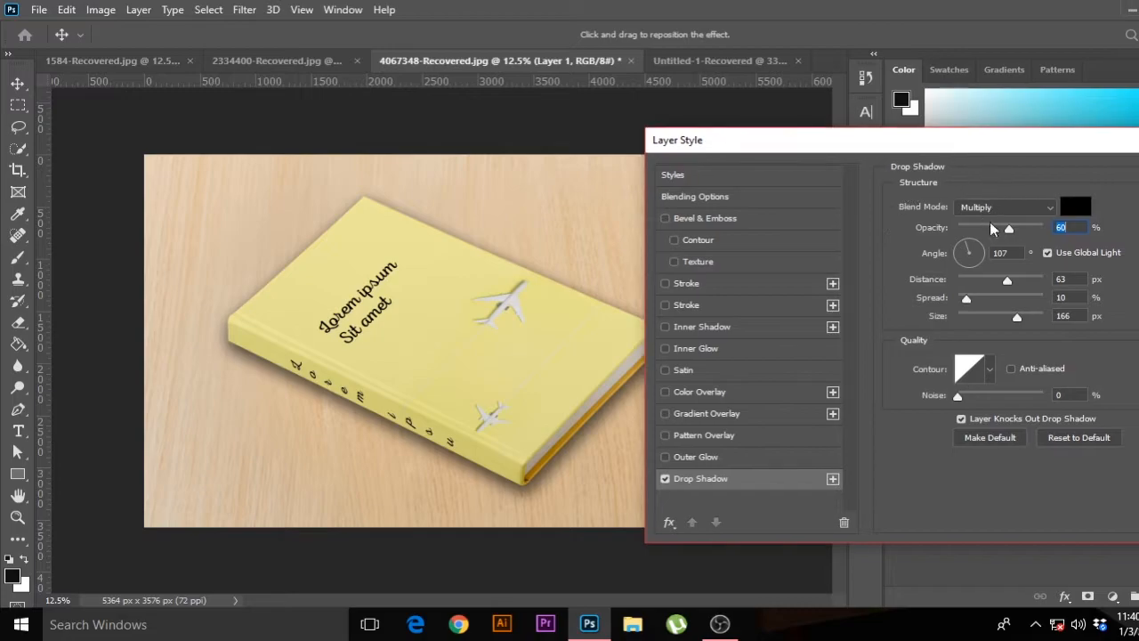
pyautogui.moveTo(1008, 281); pyautogui.dragTo(1030, 287)
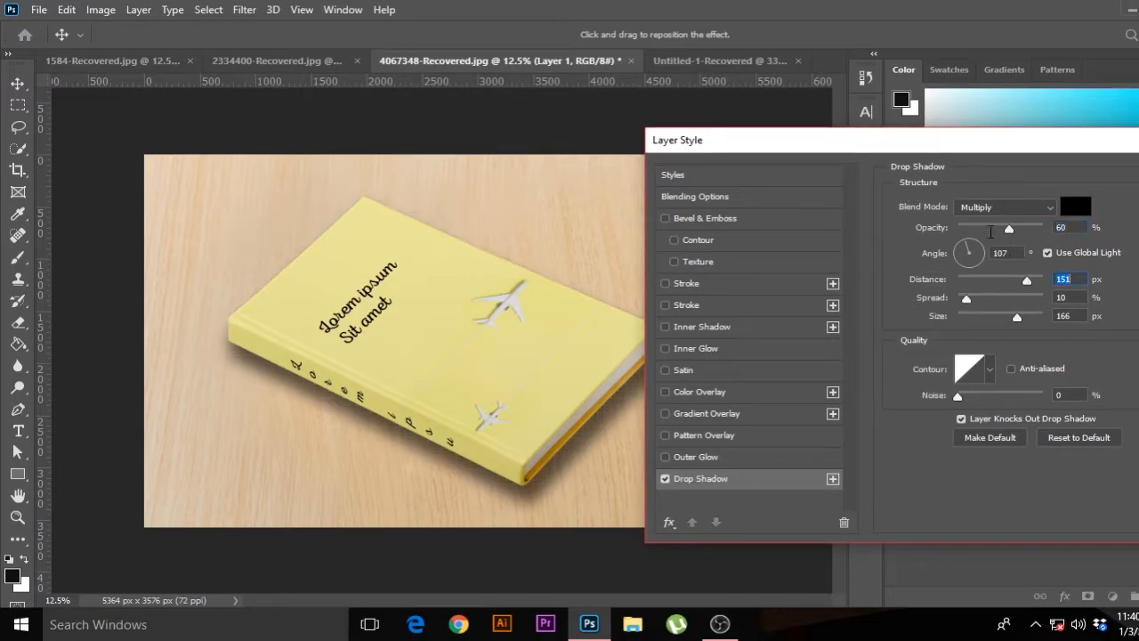
pyautogui.moveTo(912, 147); pyautogui.dragTo(972, 154)
pyautogui.moveTo(1087, 287); pyautogui.dragTo(1082, 290)
pyautogui.click(1028, 250)
pyautogui.moveTo(1052, 154); pyautogui.dragTo(820, 158)
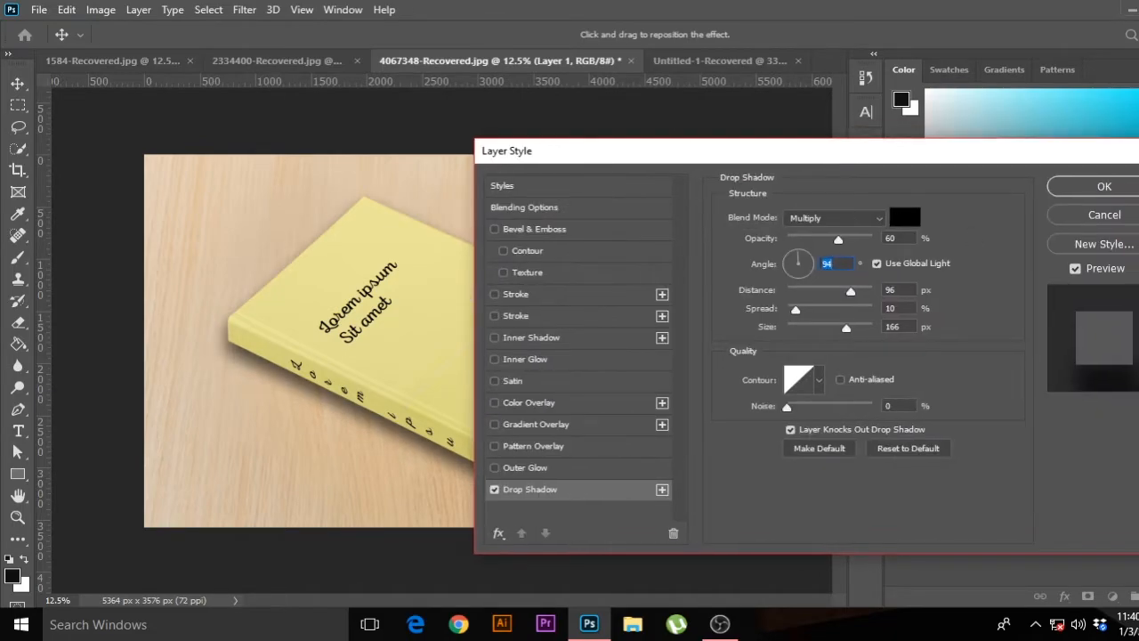
pyautogui.click(1103, 187)
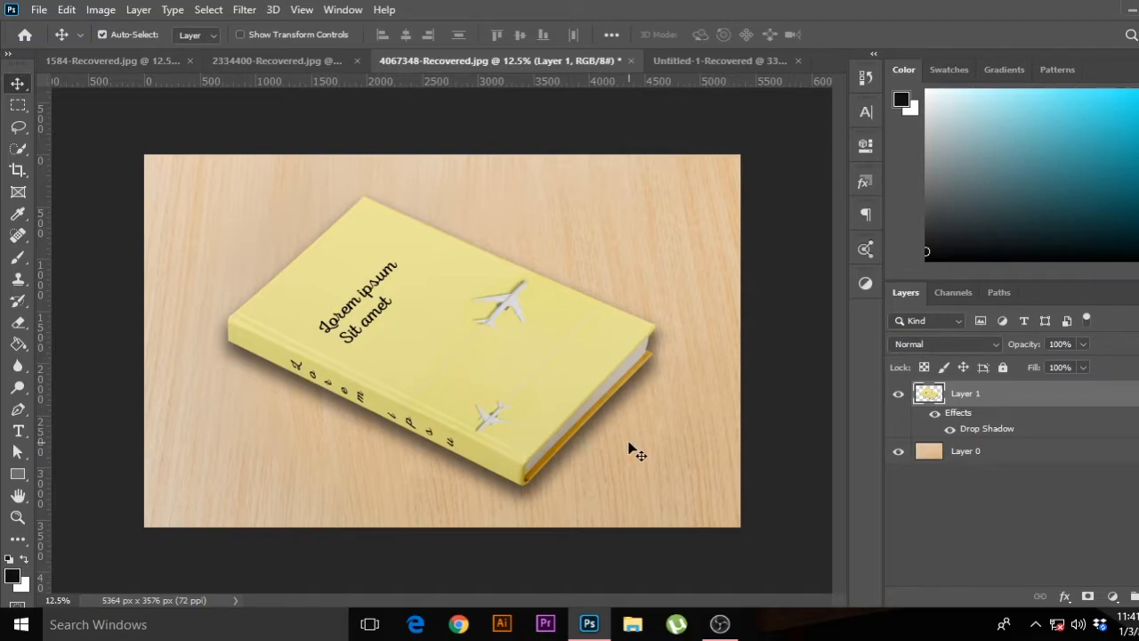
pyautogui.moveTo(410, 444); pyautogui.dragTo(375, 444)
pyautogui.hotkey('ctrl', 'z')
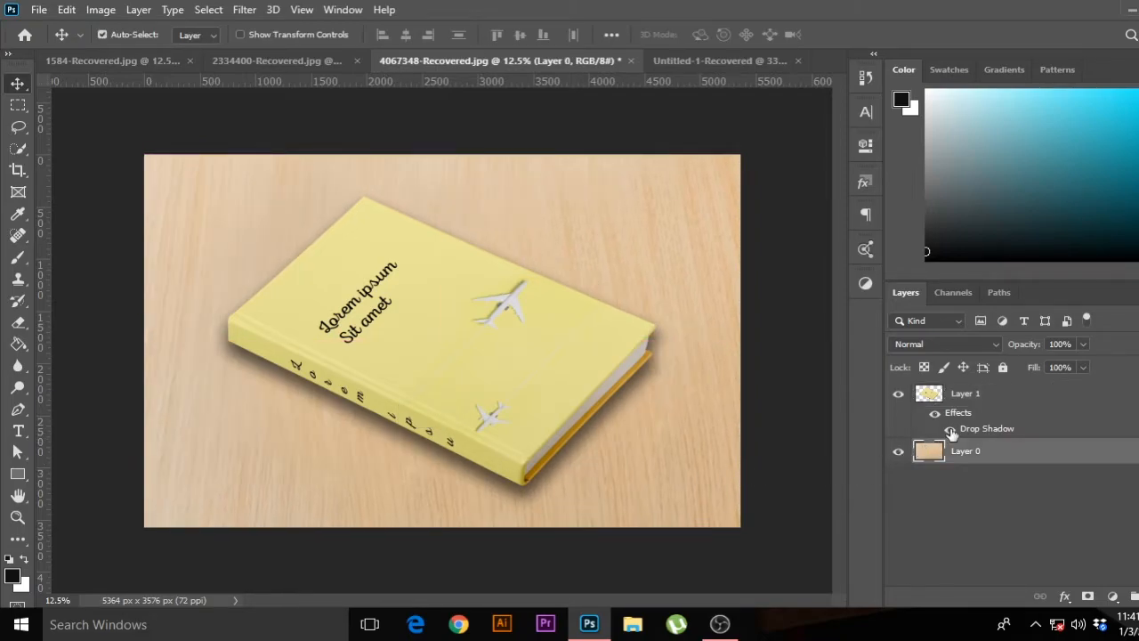
# Step: Reopen the book's drop shadow settings and reposition the shadow to an angle of 103° and a distance of 138 px
pyautogui.doubleClick(979, 429)
pyautogui.moveTo(696, 147); pyautogui.dragTo(890, 157)
pyautogui.moveTo(483, 480)
pyautogui.mouseDown()
pyautogui.moveTo(437, 463)
pyautogui.moveTo(472, 419)
pyautogui.moveTo(535, 455)
pyautogui.moveTo(496, 501)
pyautogui.moveTo(414, 458)
pyautogui.moveTo(437, 475)
pyautogui.moveTo(466, 475)
pyautogui.mouseUp()
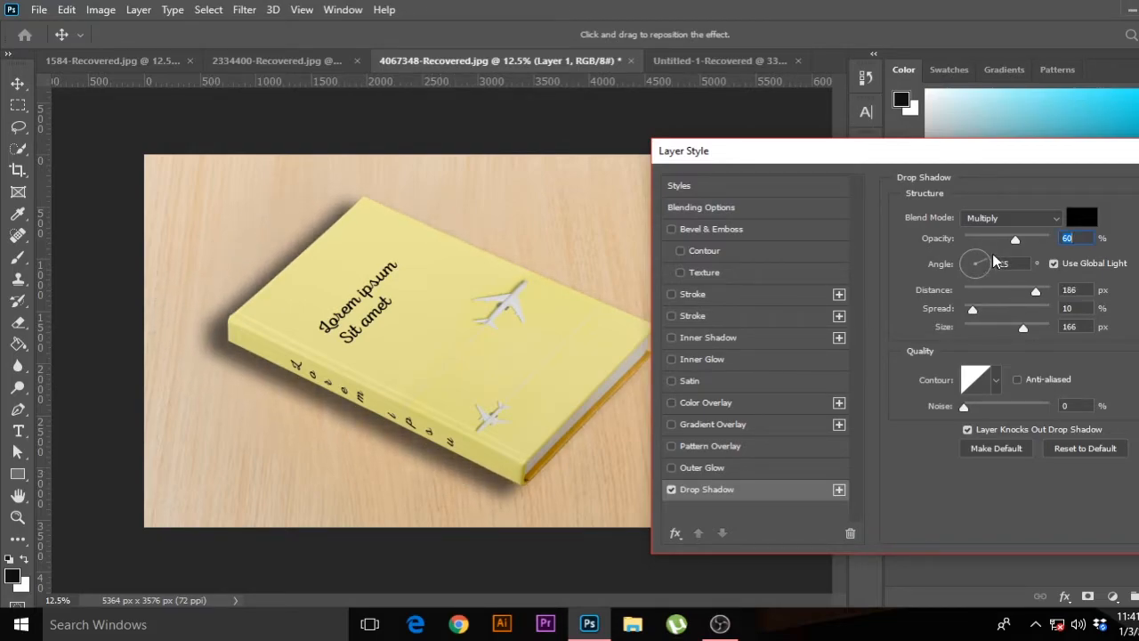
pyautogui.moveTo(985, 271); pyautogui.dragTo(972, 254)
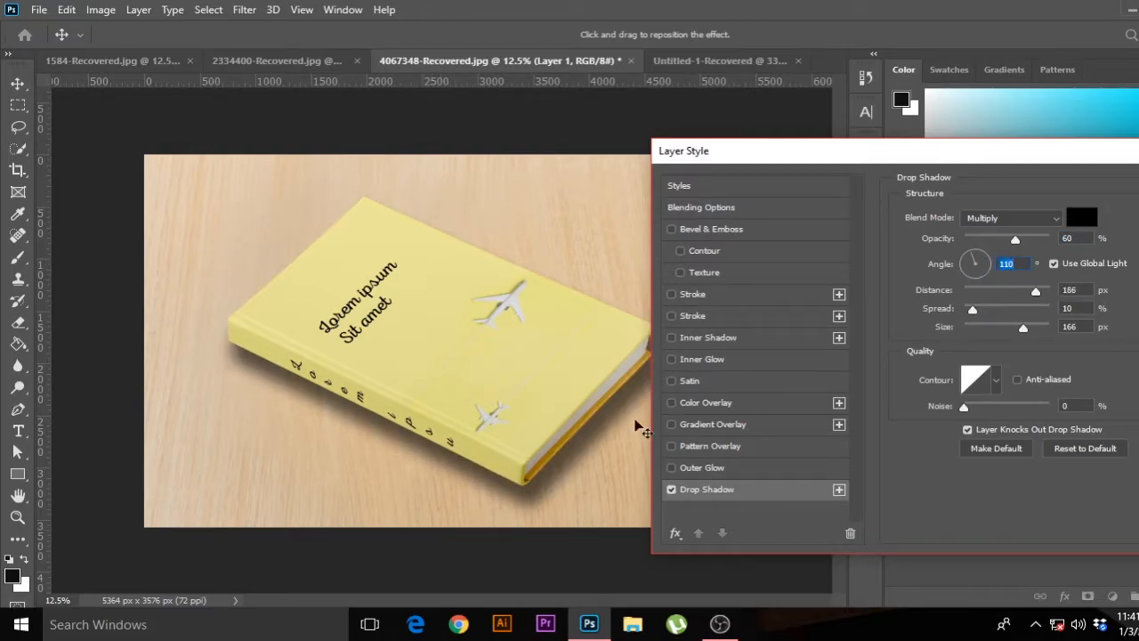
pyautogui.moveTo(594, 435); pyautogui.dragTo(588, 426)
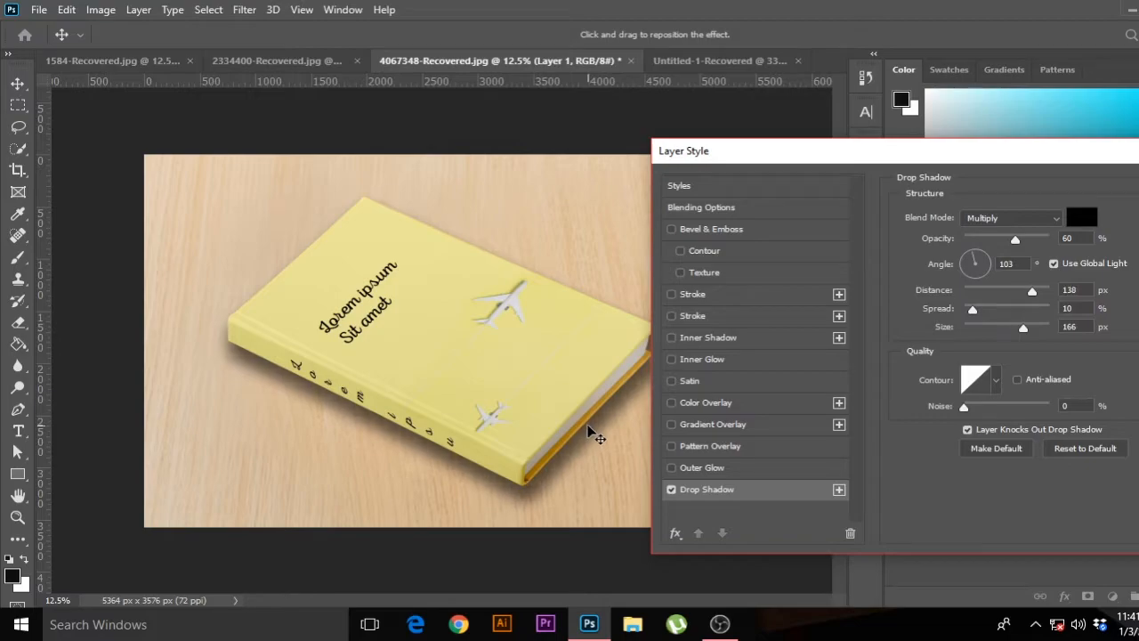
pyautogui.moveTo(931, 157); pyautogui.dragTo(979, 157)
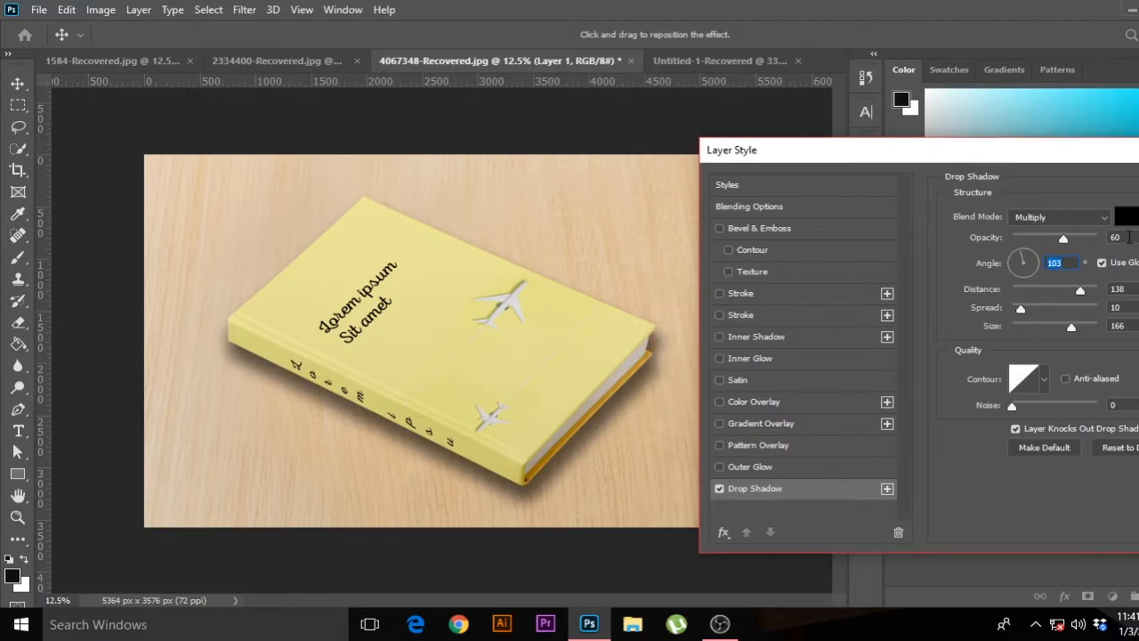
# Step: Set the book's drop shadow to 50% opacity, a distance of 100 px and a size of 200 px, and apply it
pyautogui.click(1102, 238)
pyautogui.write('50')
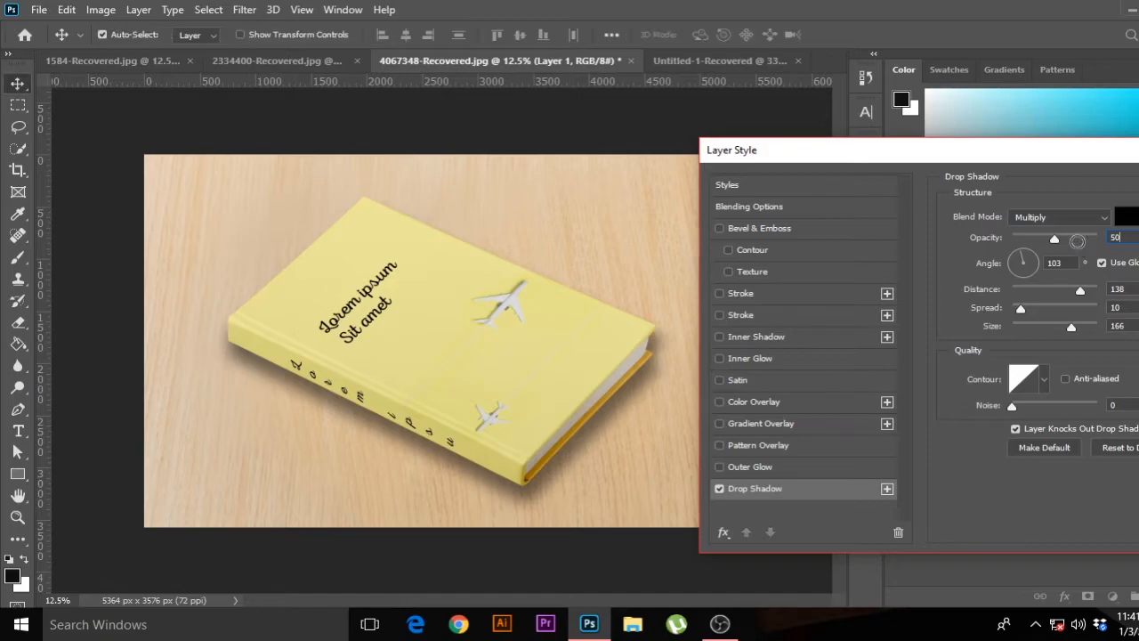
pyautogui.moveTo(890, 149); pyautogui.dragTo(830, 149)
pyautogui.click(1047, 295)
pyautogui.write('100')
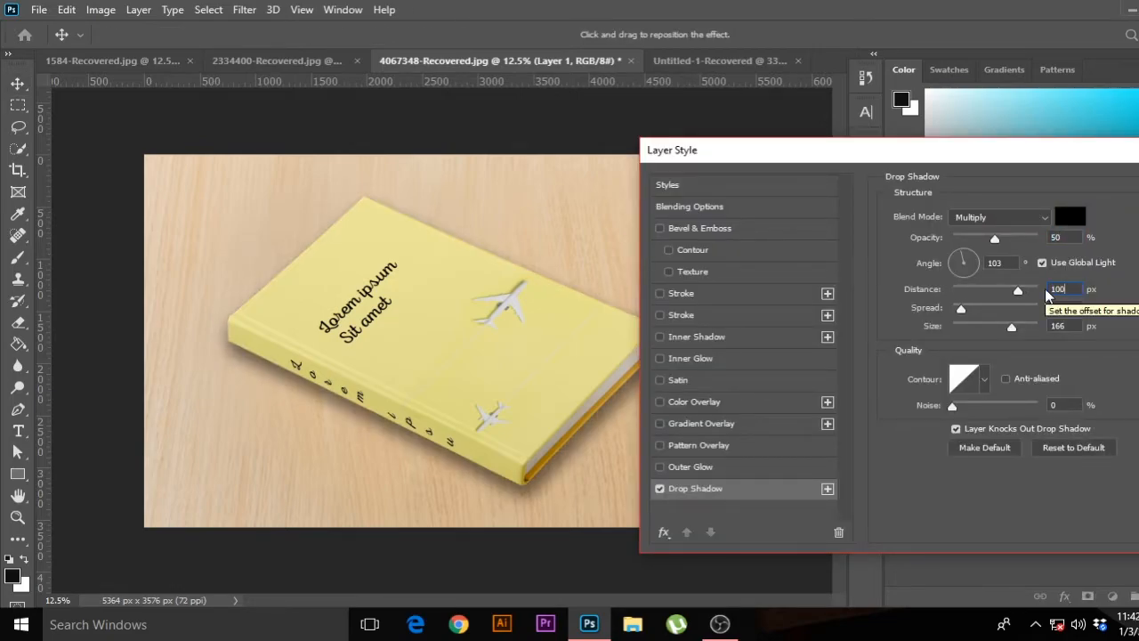
pyautogui.moveTo(1071, 326); pyautogui.dragTo(1034, 331)
pyautogui.click(1033, 330)
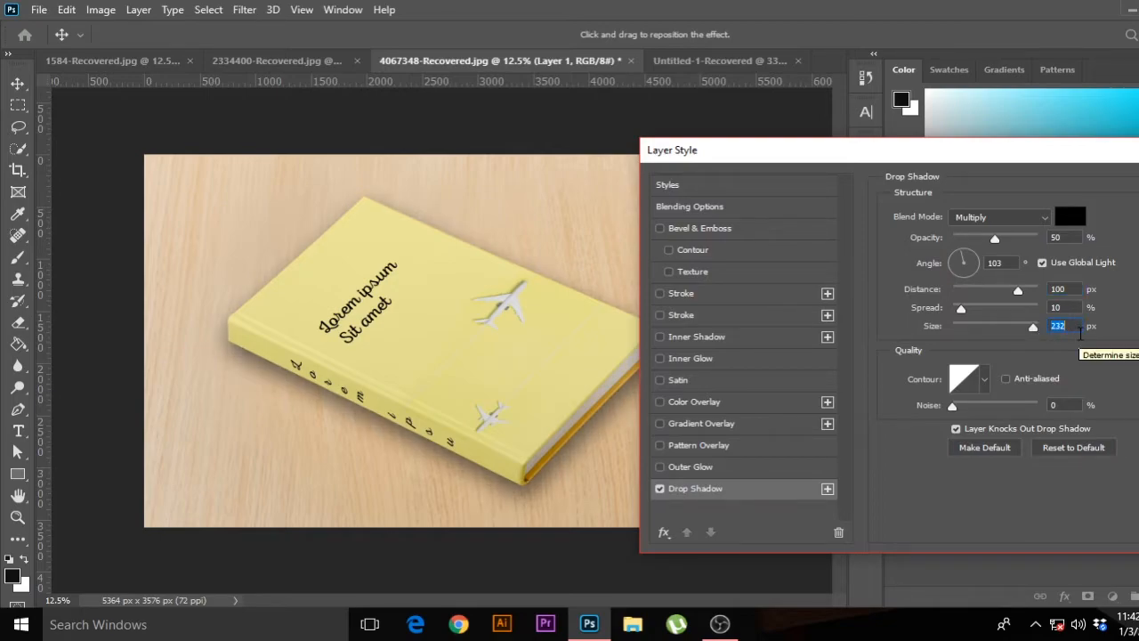
pyautogui.write('200')
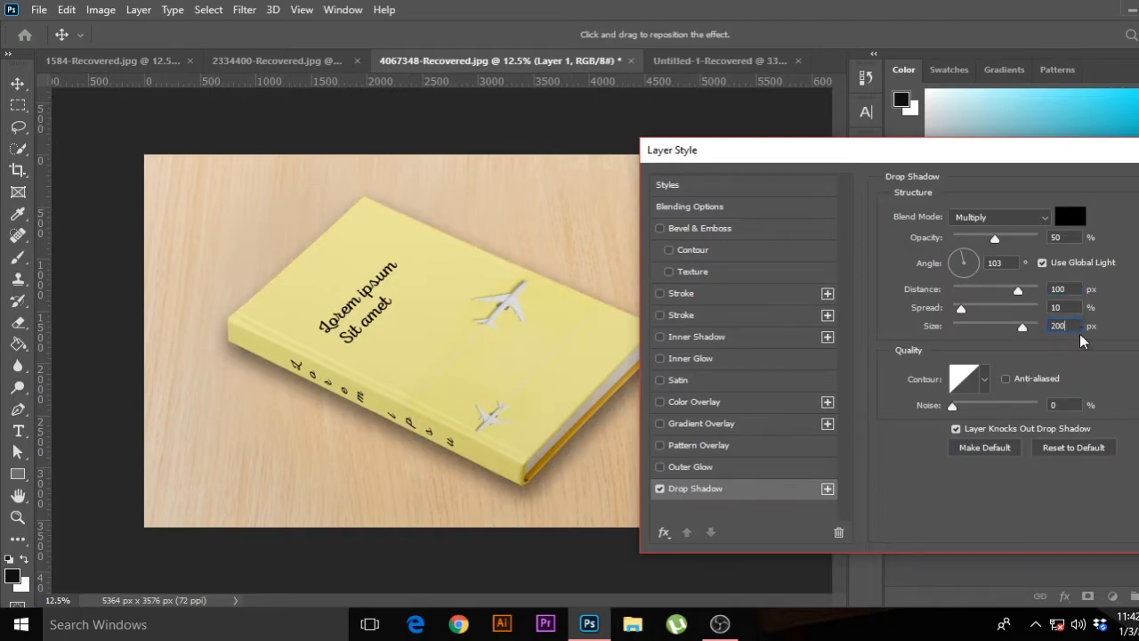
pyautogui.moveTo(954, 153); pyautogui.dragTo(783, 175)
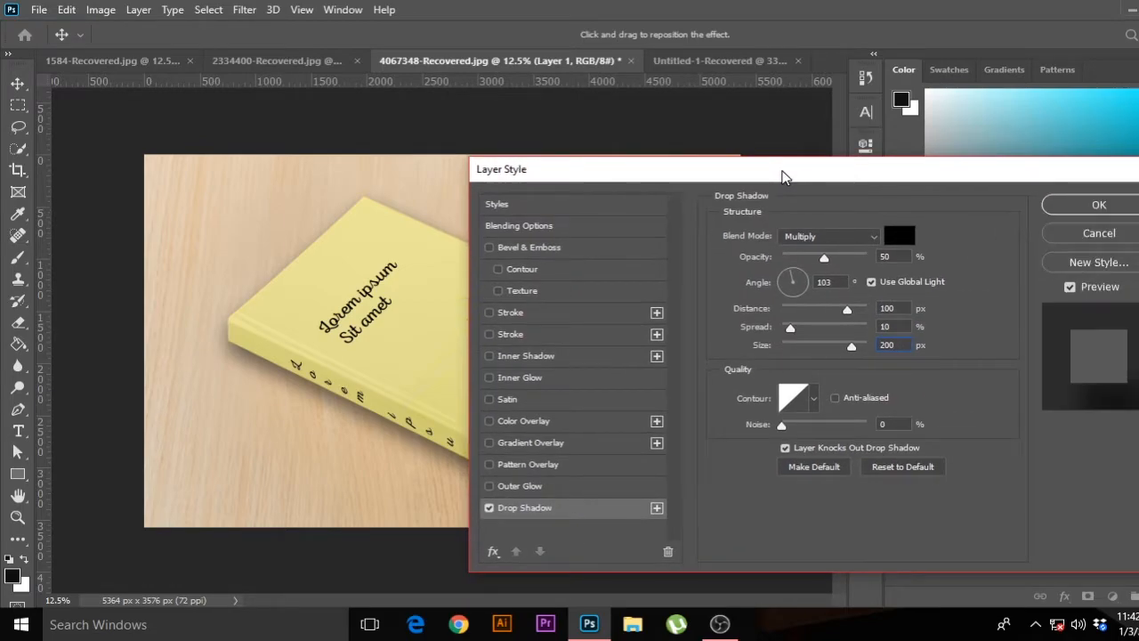
pyautogui.click(1103, 202)
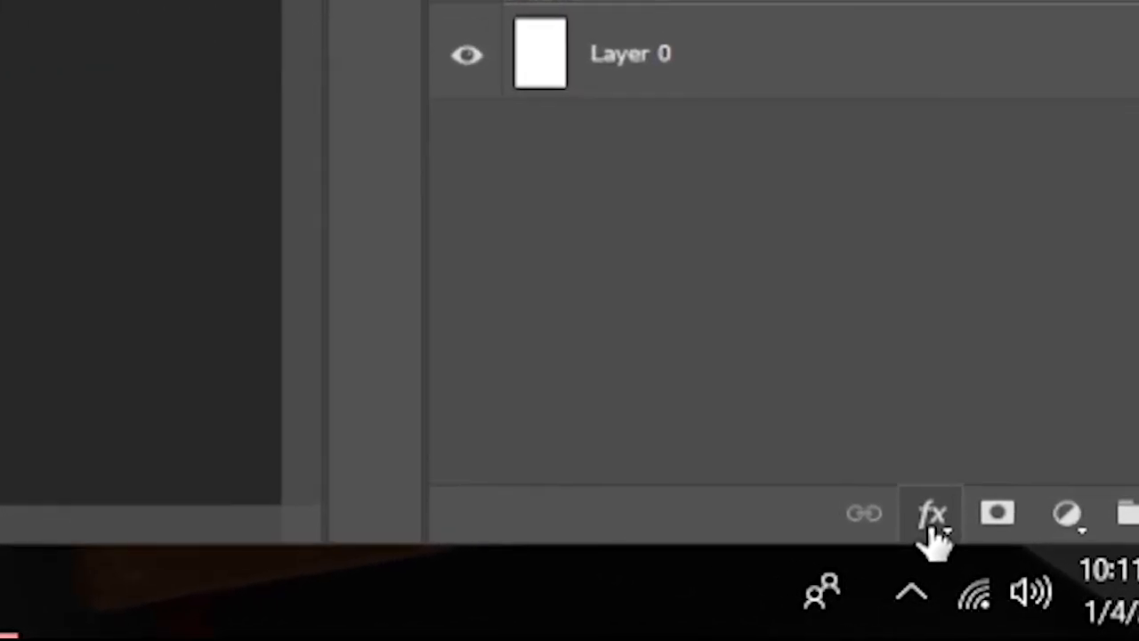
# Step: Add a Drop Shadow effect to the Coca-Cola bottle layer and set its size to 0 px
pyautogui.click(928, 520)
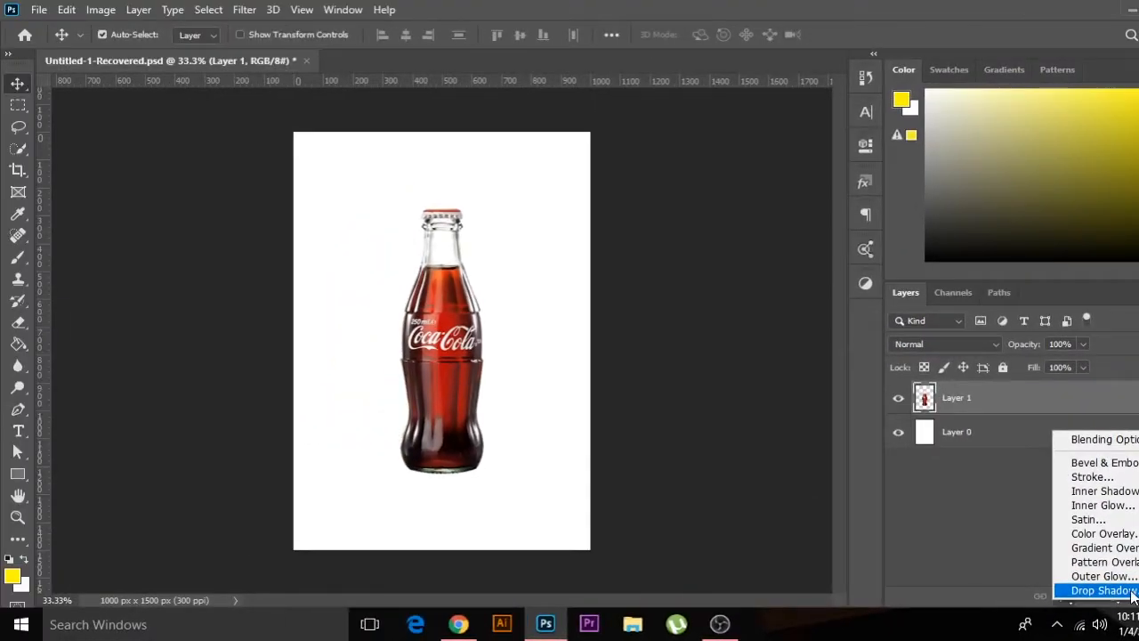
pyautogui.click(1104, 590)
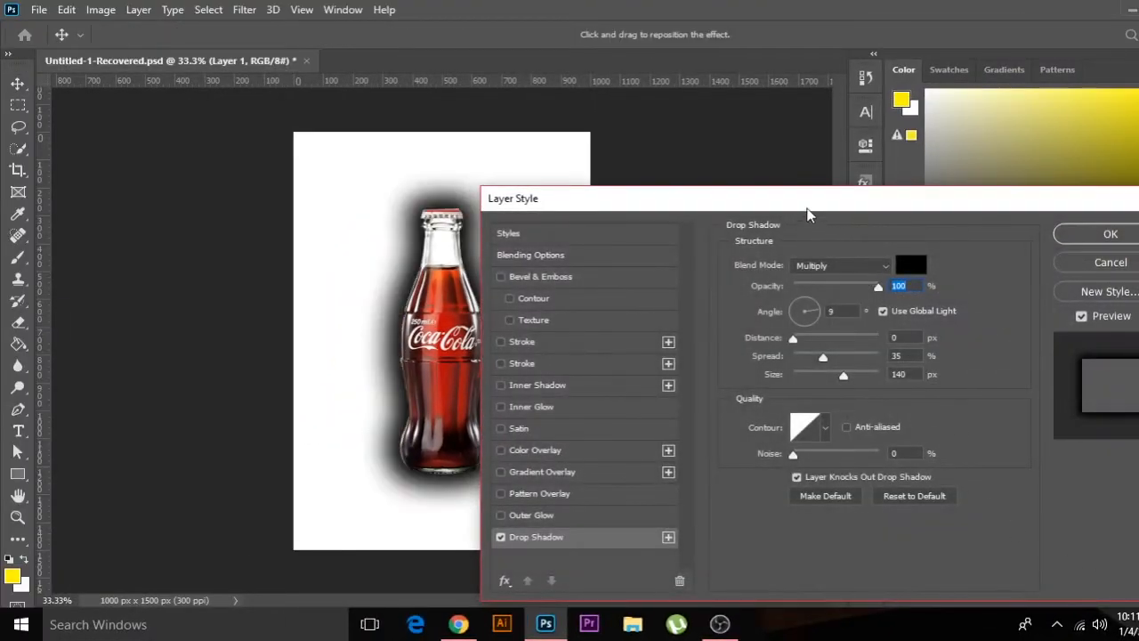
pyautogui.moveTo(783, 203); pyautogui.dragTo(925, 138)
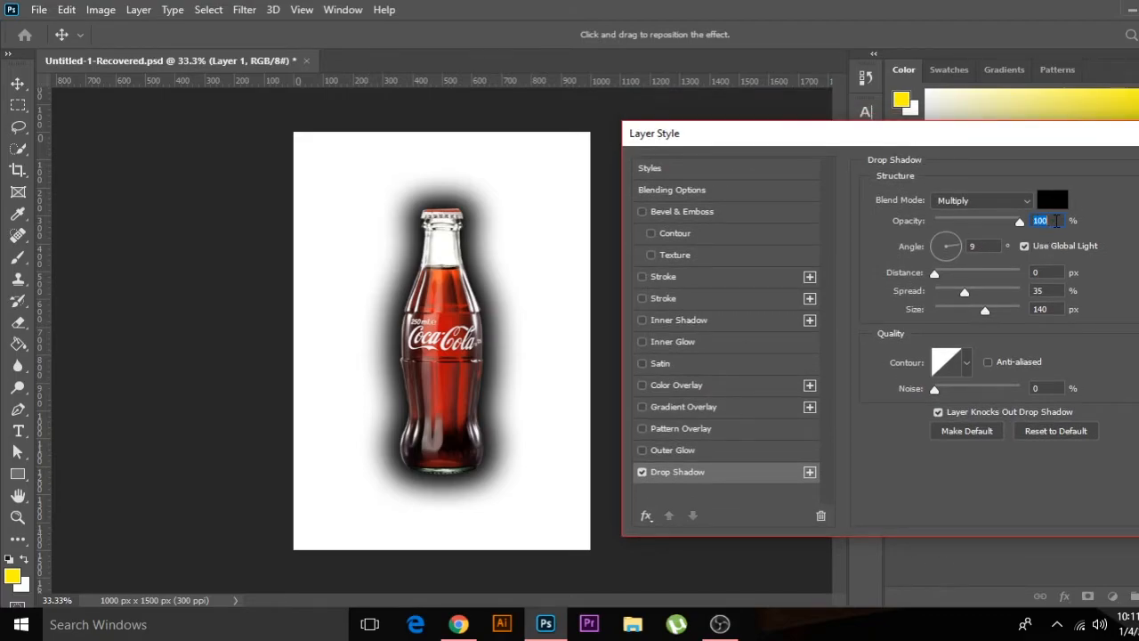
pyautogui.click(1049, 272)
pyautogui.click(1017, 312)
pyautogui.write('0')
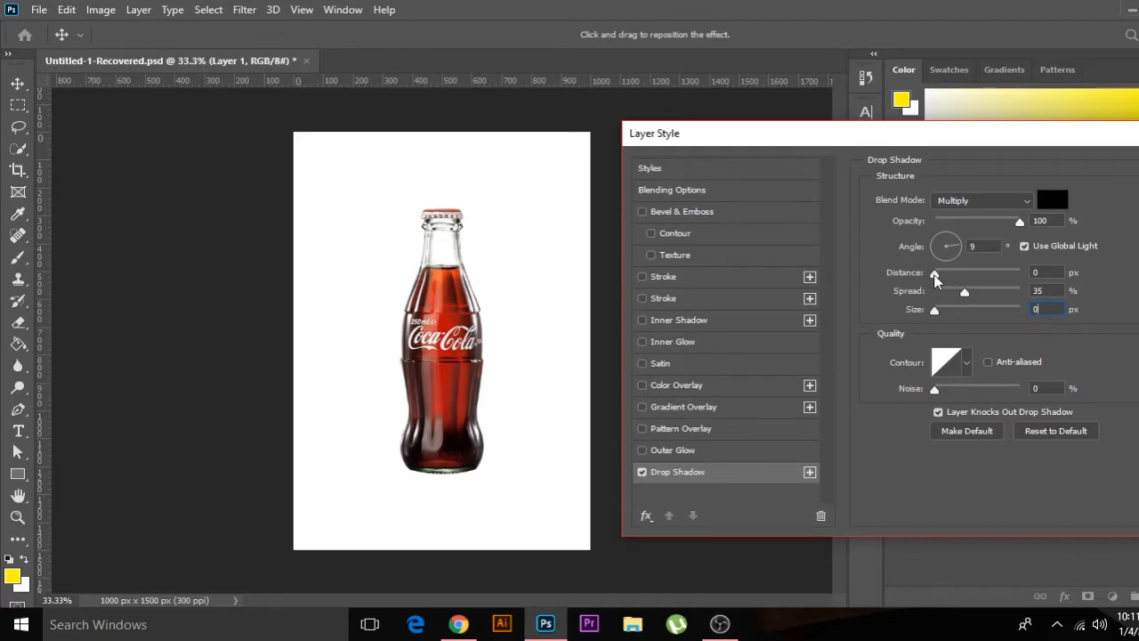
# Step: Try offsetting the bottle's shadow by 69 px, by 134 px at 178°, and at an angle of -90°
pyautogui.moveTo(935, 276); pyautogui.dragTo(988, 273)
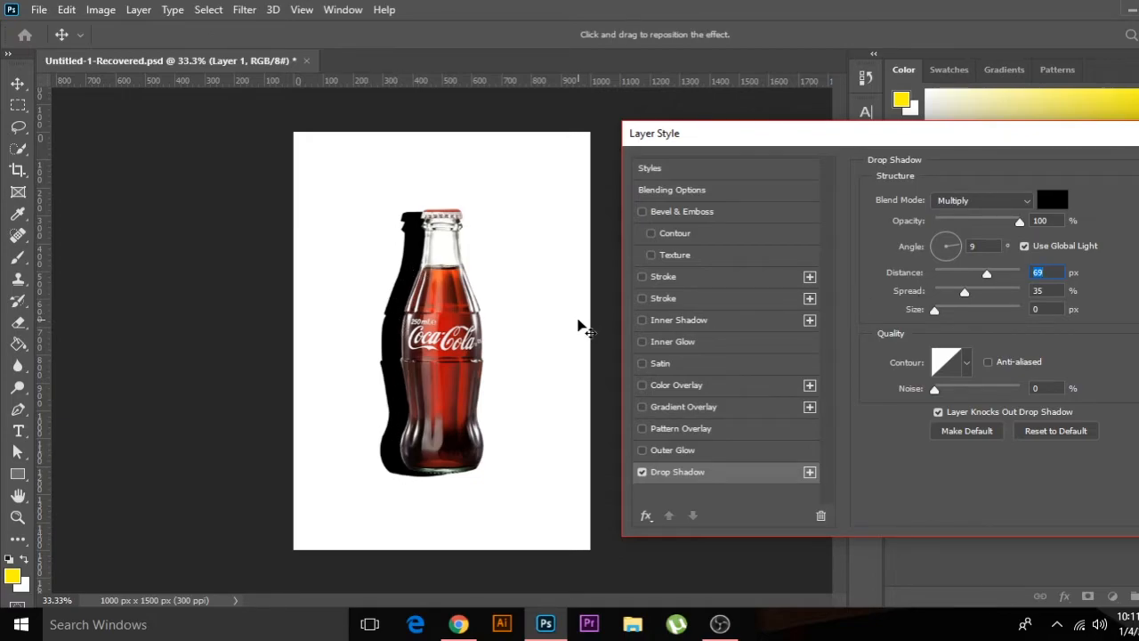
pyautogui.hotkey('ctrl', '+')
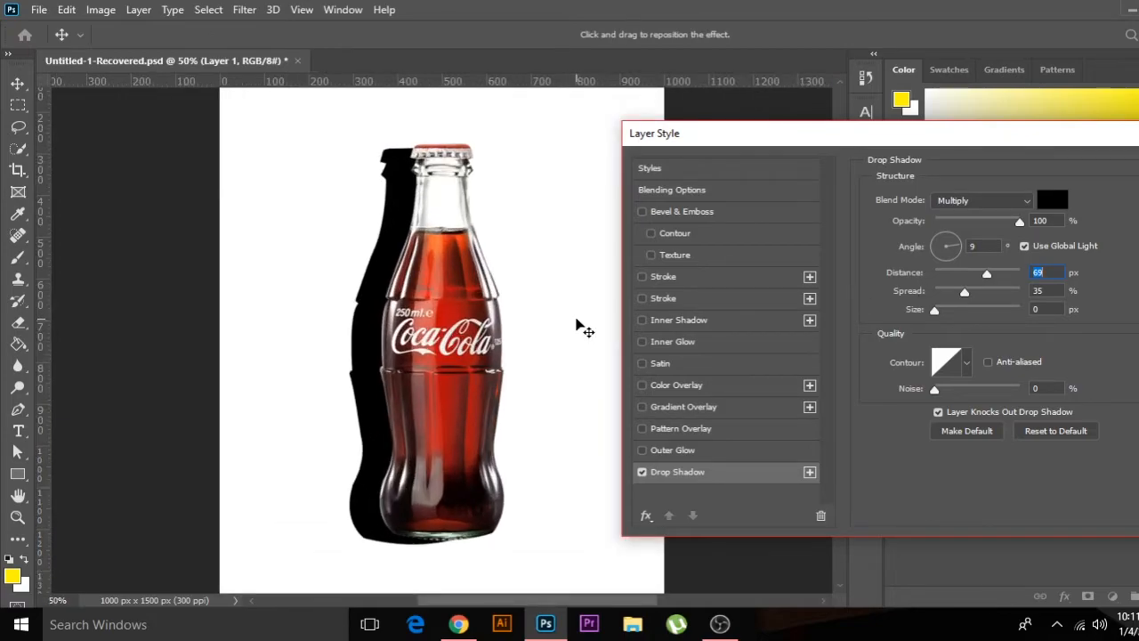
pyautogui.moveTo(373, 334); pyautogui.dragTo(505, 336)
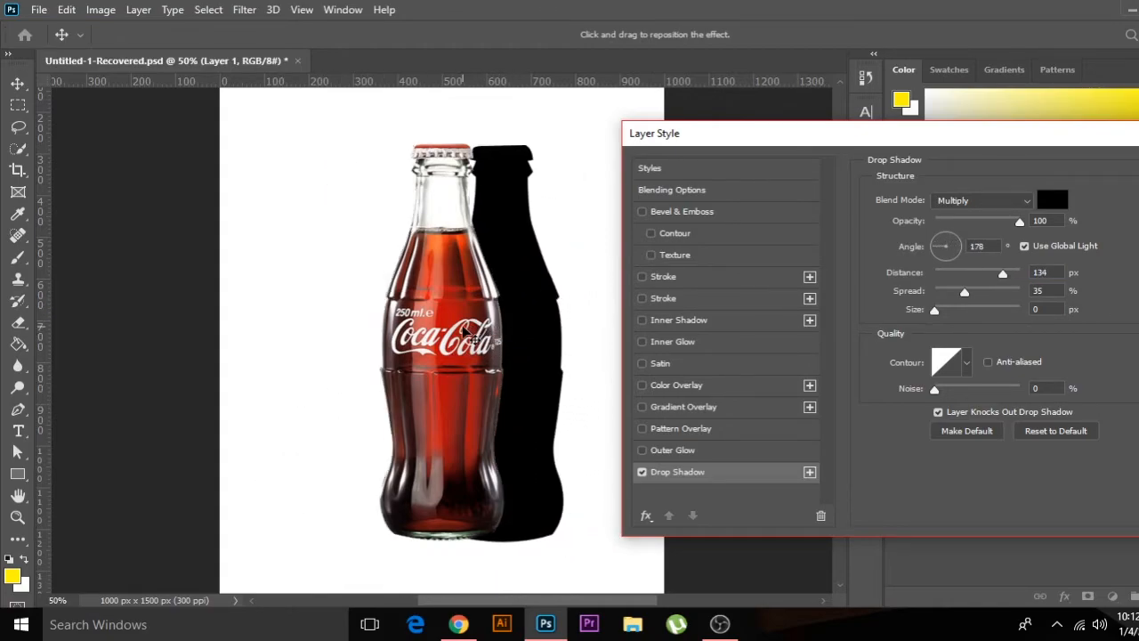
pyautogui.click(946, 257)
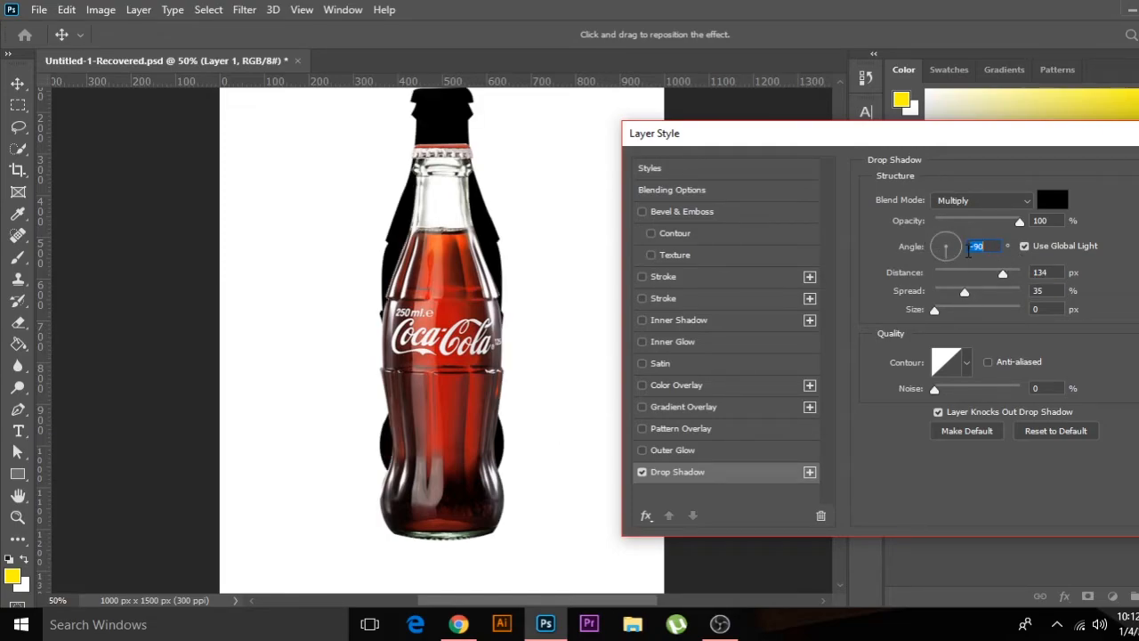
# Step: Place the bottle's hard shadow on its right side with a distance of 52 px and an angle of -169°, and apply the effect
pyautogui.moveTo(411, 235); pyautogui.dragTo(436, 287)
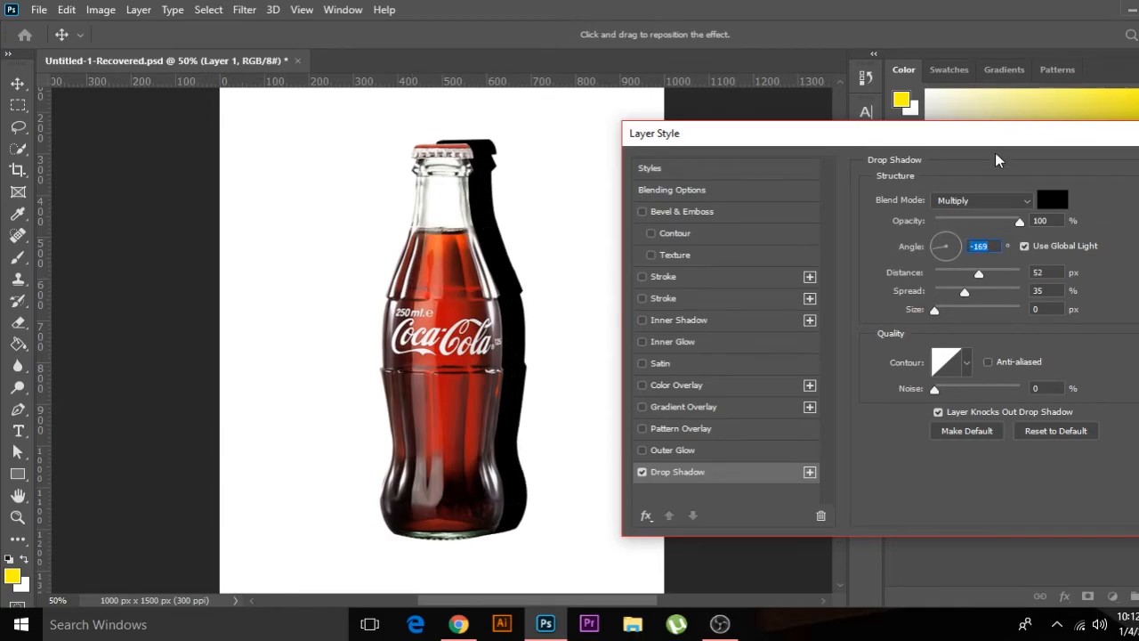
pyautogui.moveTo(1002, 142); pyautogui.dragTo(918, 158)
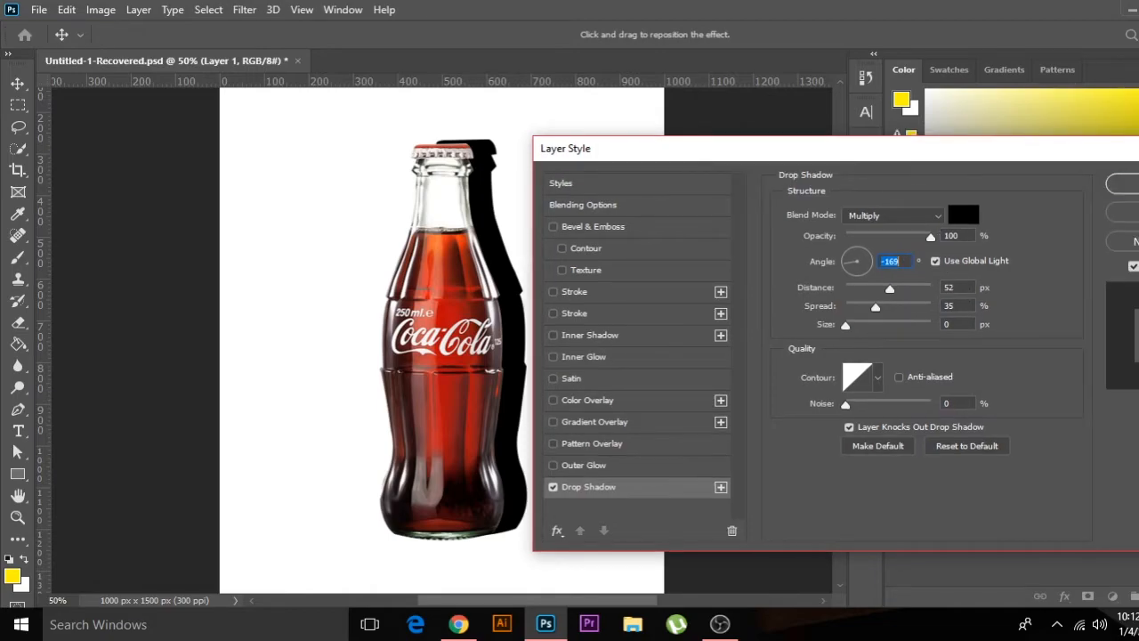
pyautogui.press('Return')
pyautogui.hotkey('ctrl', '-')
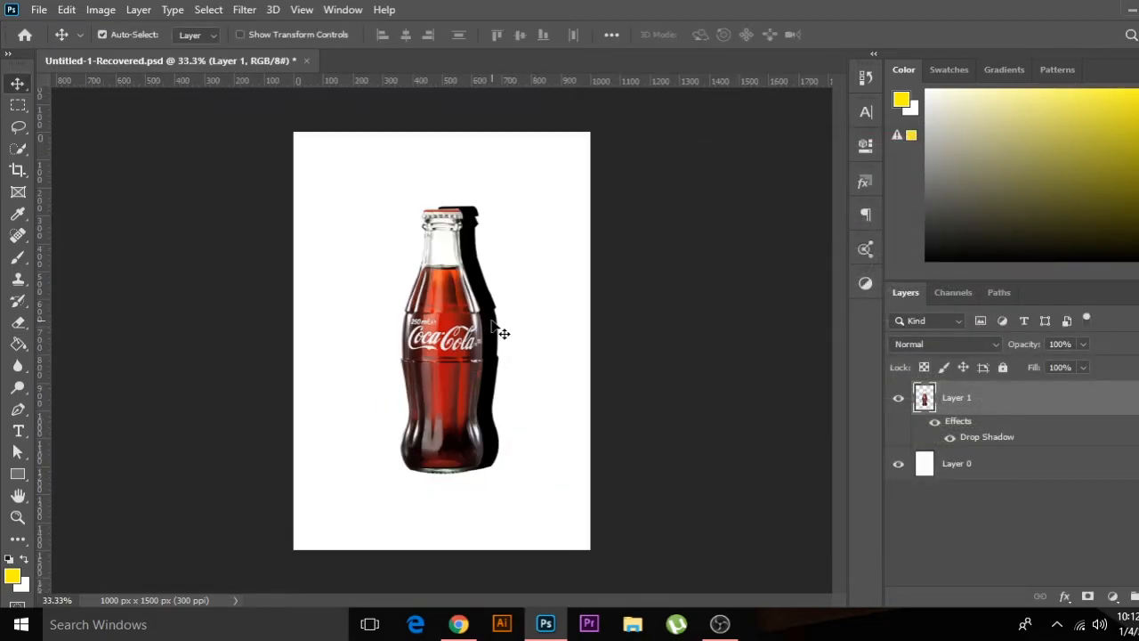
# Step: Convert the drop shadow effect of Layer 1 into its own separate layer
pyautogui.click(495, 325)
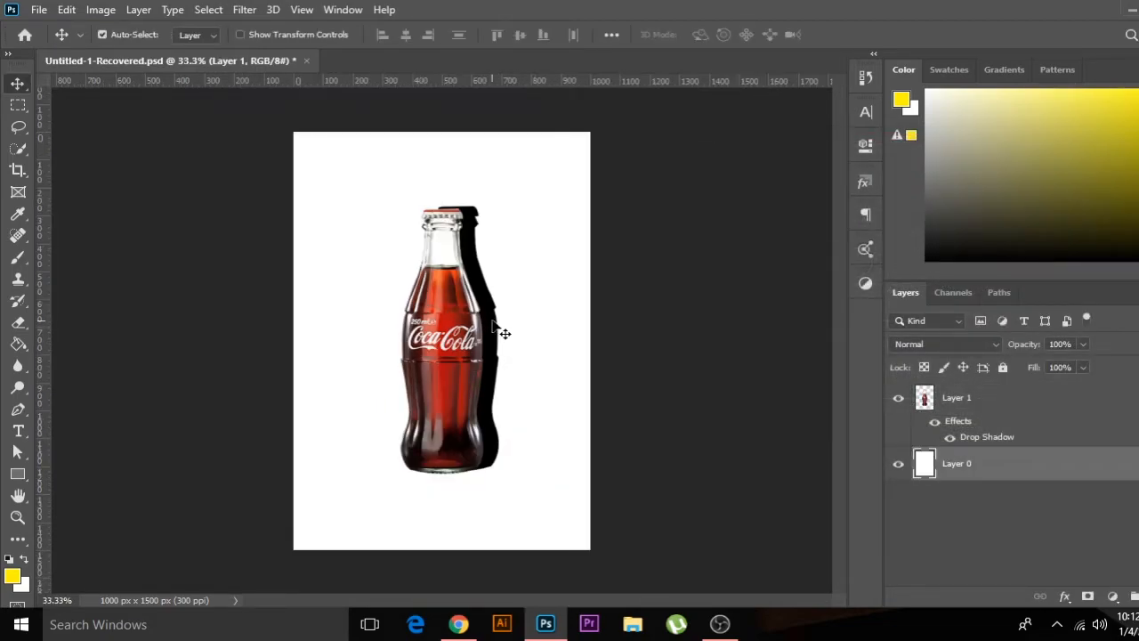
pyautogui.click(968, 400)
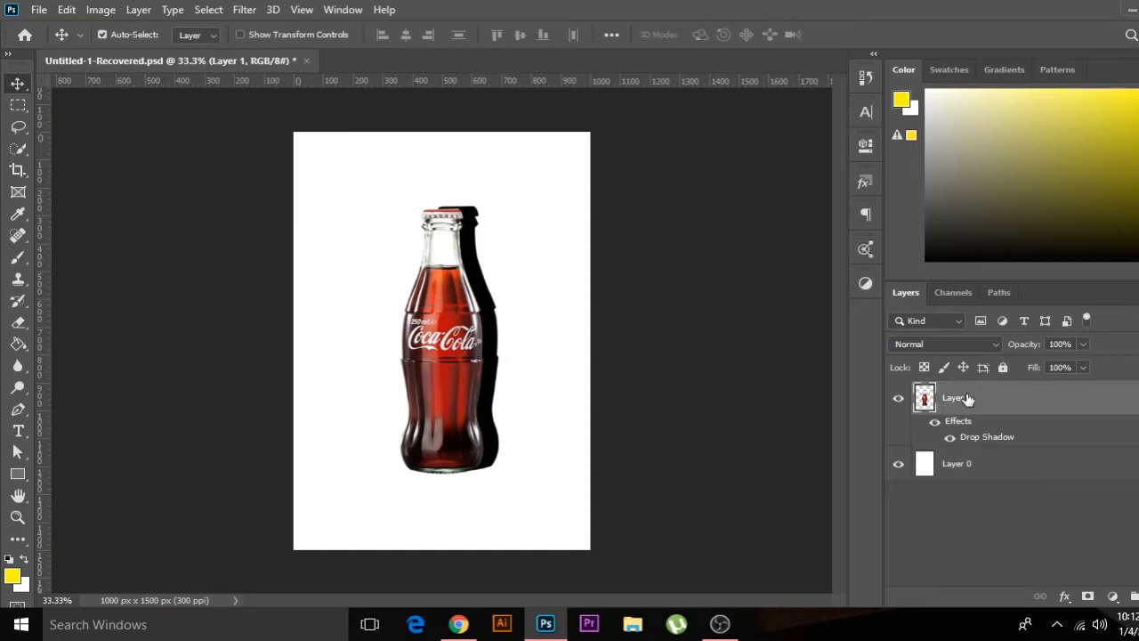
pyautogui.rightClick(984, 443)
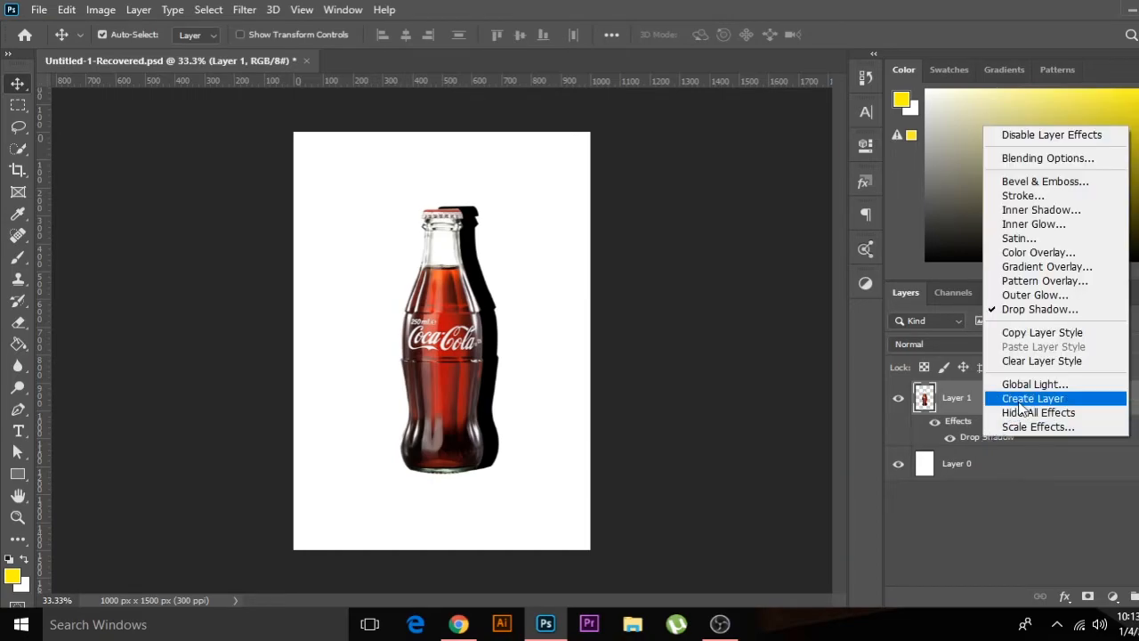
pyautogui.click(1034, 403)
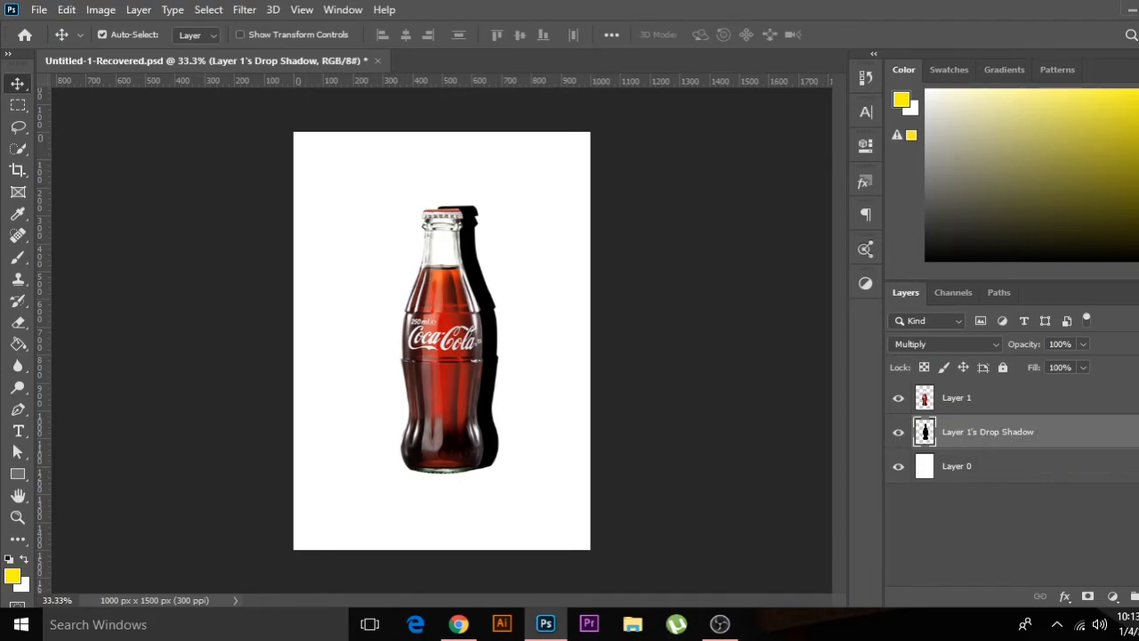
# Step: Check the blending options of the separated shadow layer without changing them
pyautogui.doubleClick(1068, 431)
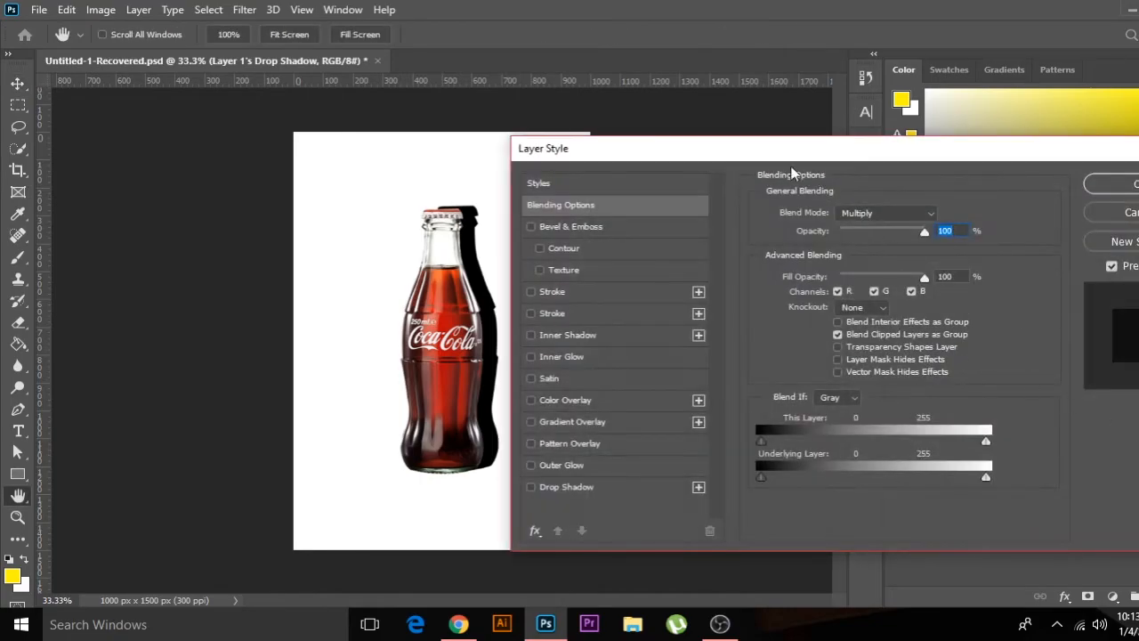
pyautogui.moveTo(774, 150); pyautogui.dragTo(879, 143)
pyautogui.moveTo(995, 147); pyautogui.dragTo(874, 149)
pyautogui.click(1121, 187)
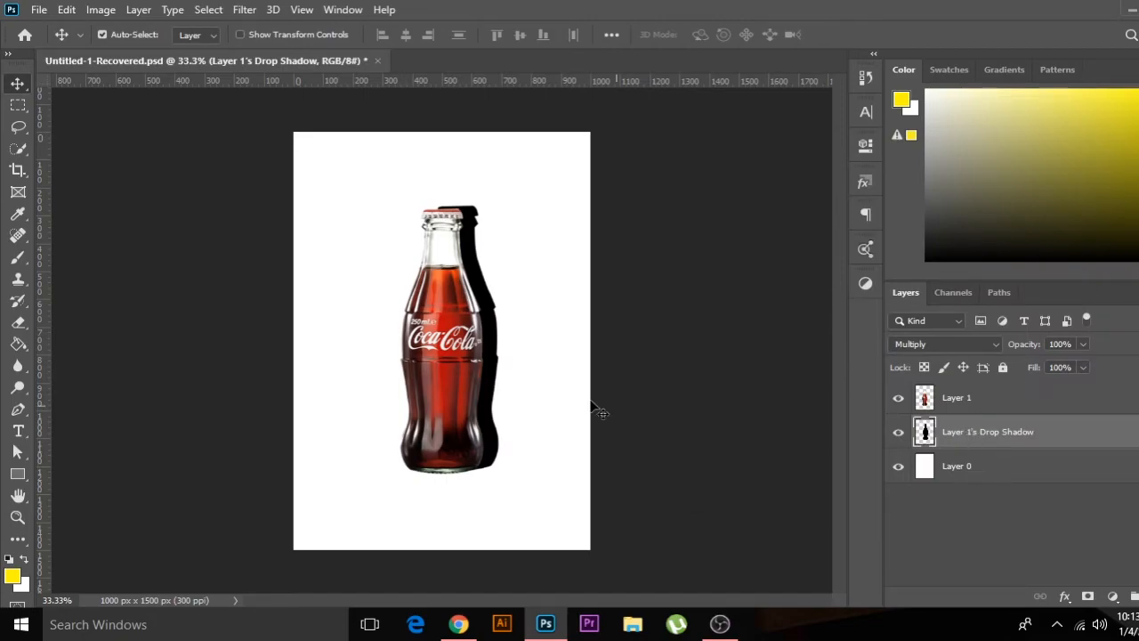
# Step: Align the shadow layer directly behind the bottle, and Free Transform it to about 51% height, skewed to the right from the bottle's base
pyautogui.hotkey('ctrl', 'z')
pyautogui.hotkey('ctrl', '+')
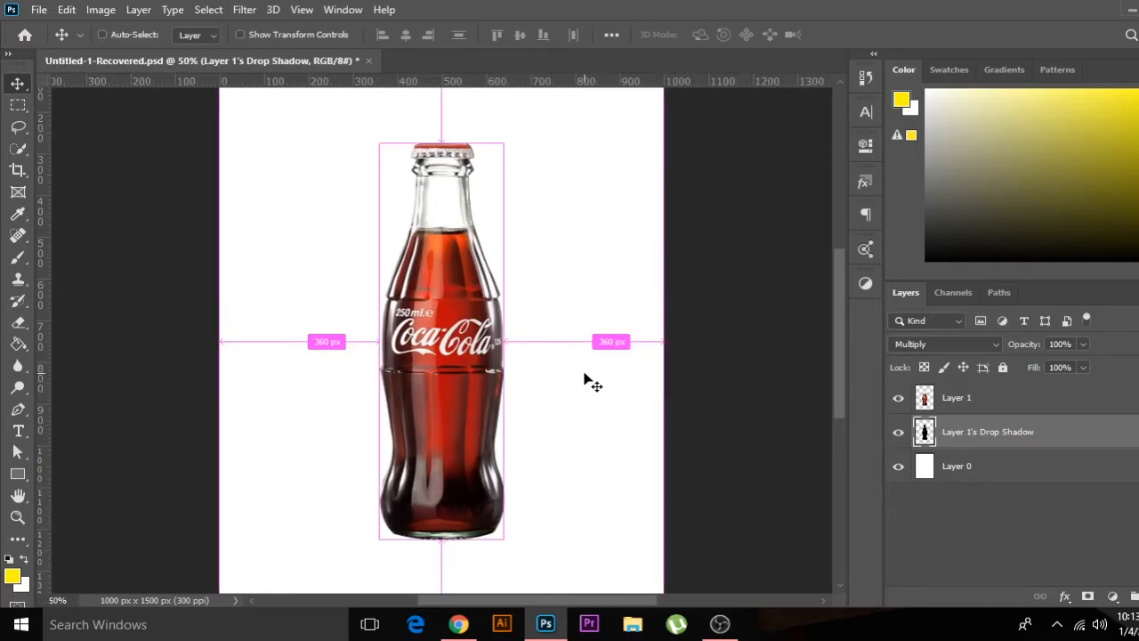
pyautogui.hotkey('ctrl', 't')
pyautogui.hotkey('ctrl', '+')
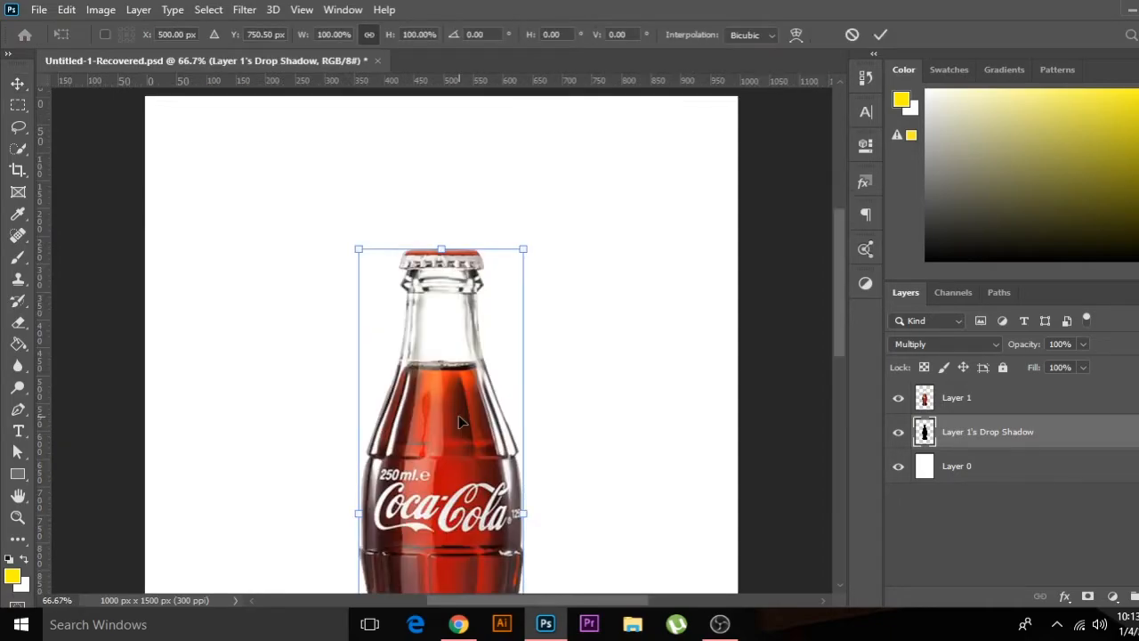
pyautogui.hotkey('ctrl', '+')
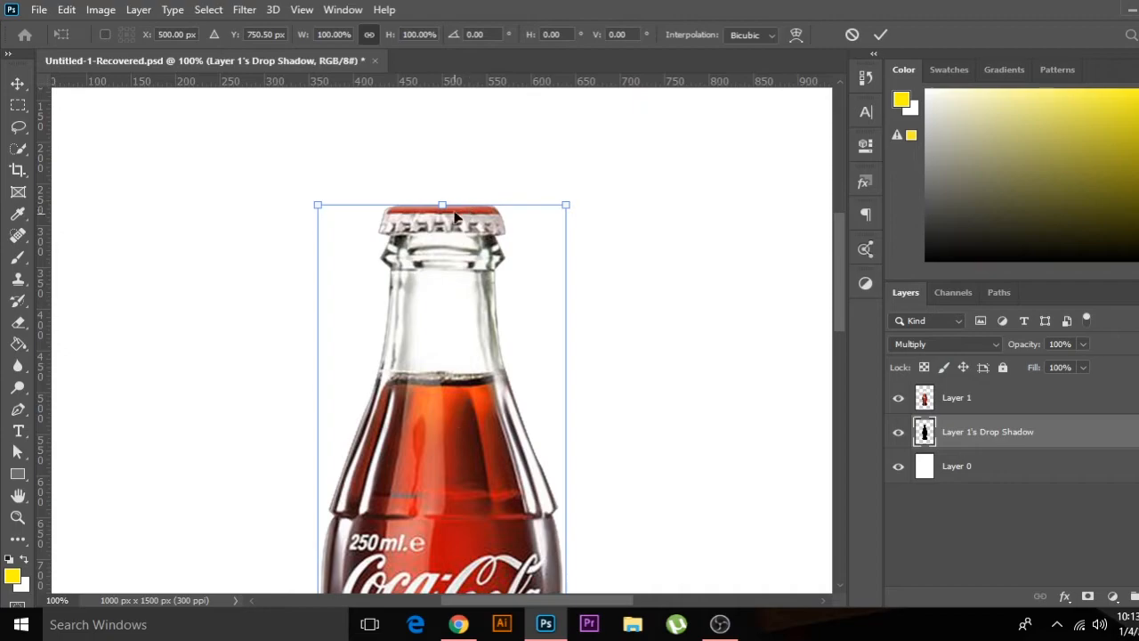
pyautogui.hotkey('ctrl', '-')
pyautogui.hotkey('ctrl', '-')
pyautogui.hotkey('ctrl', '-')
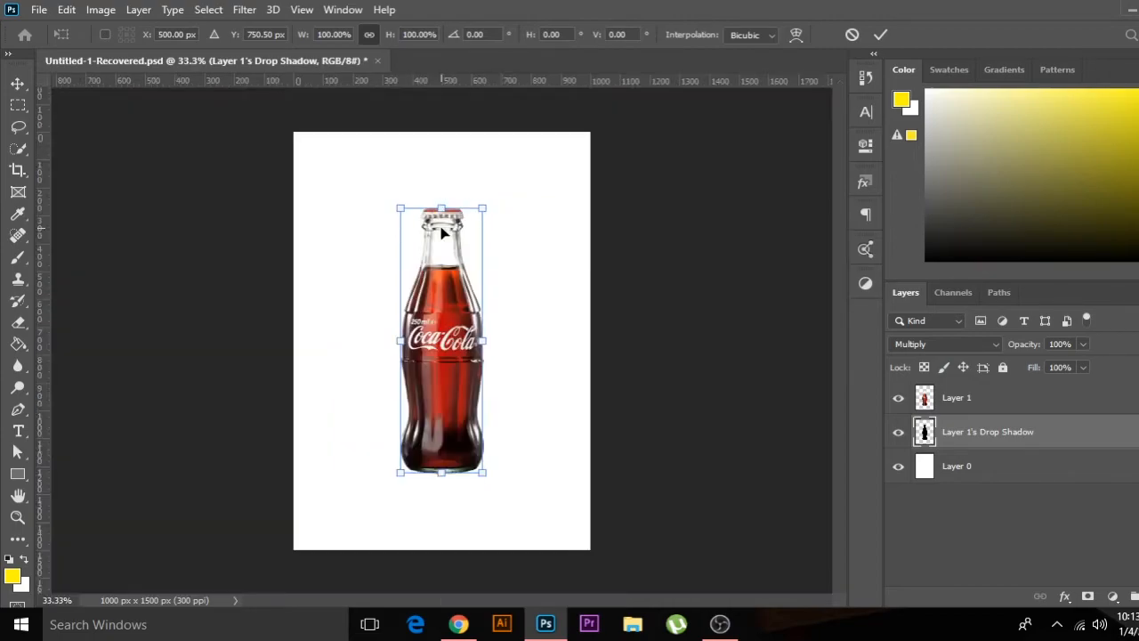
pyautogui.hotkey('ctrl', '+')
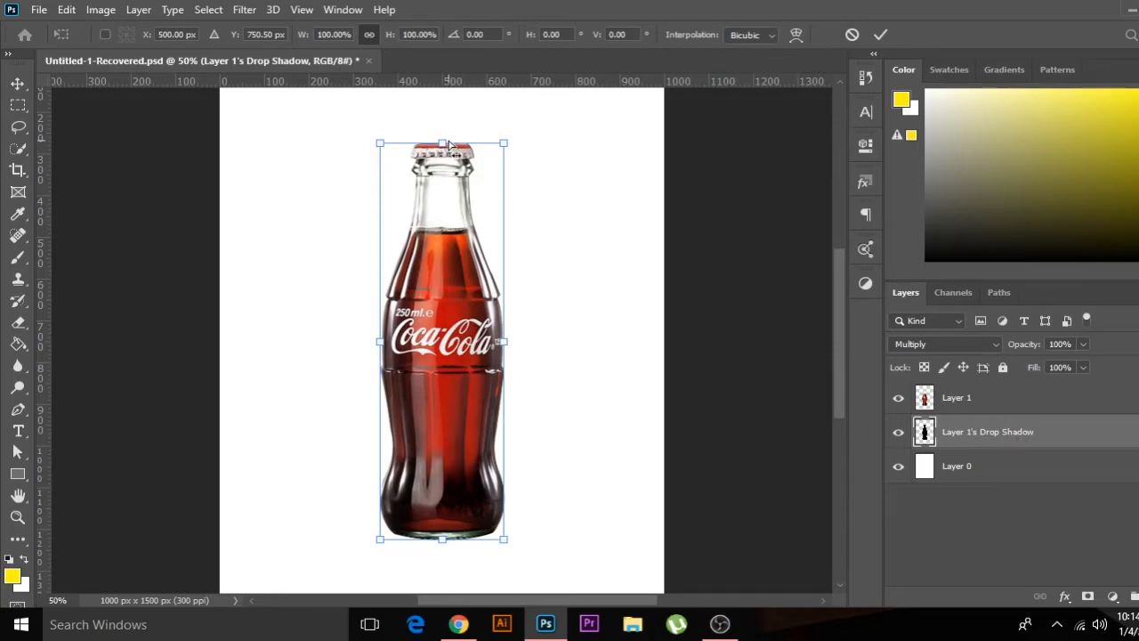
pyautogui.moveTo(448, 157); pyautogui.dragTo(264, 344)
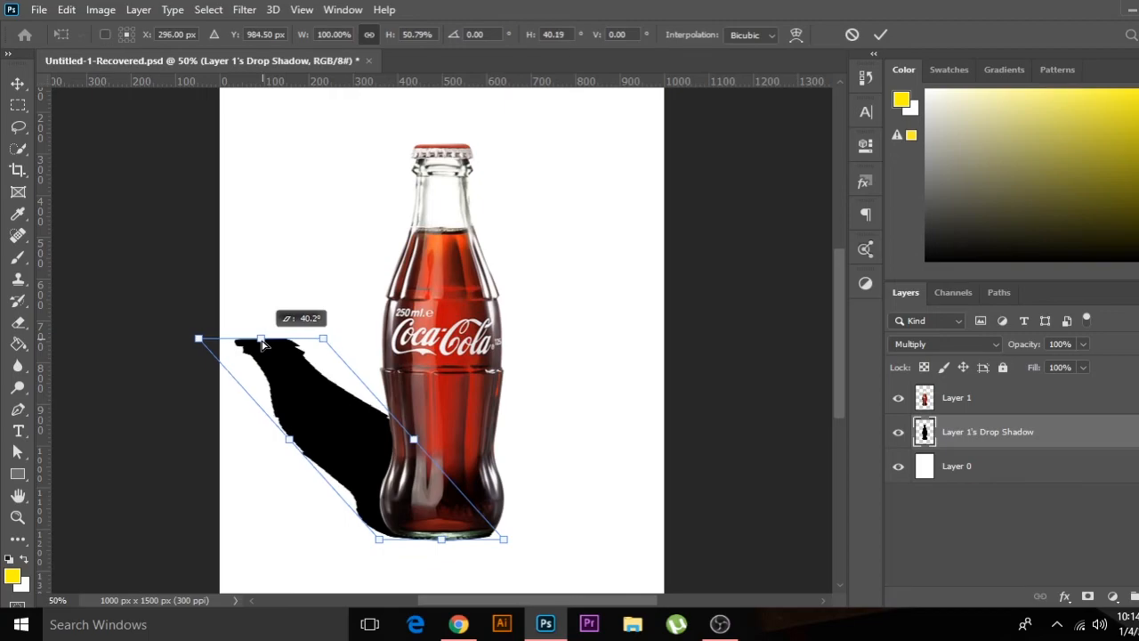
pyautogui.moveTo(266, 343); pyautogui.dragTo(625, 352)
pyautogui.press('Return')
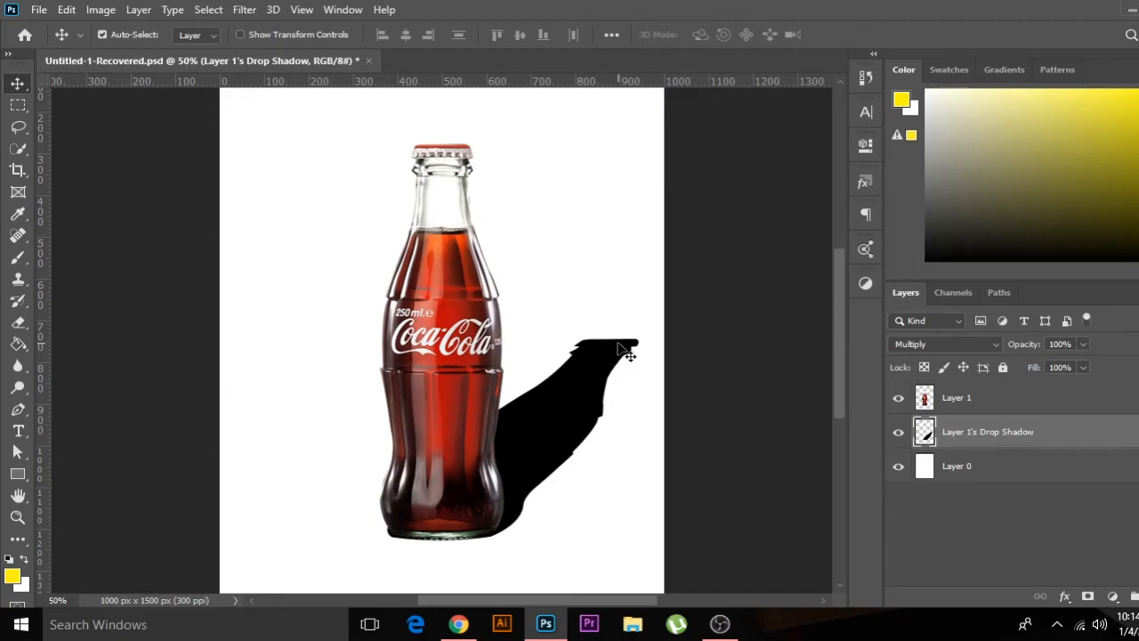
# Step: Shift the bottle and its shadow together slightly to the left on the canvas
pyautogui.hotkey('ctrl', '-')
pyautogui.hotkey('ctrl', '+')
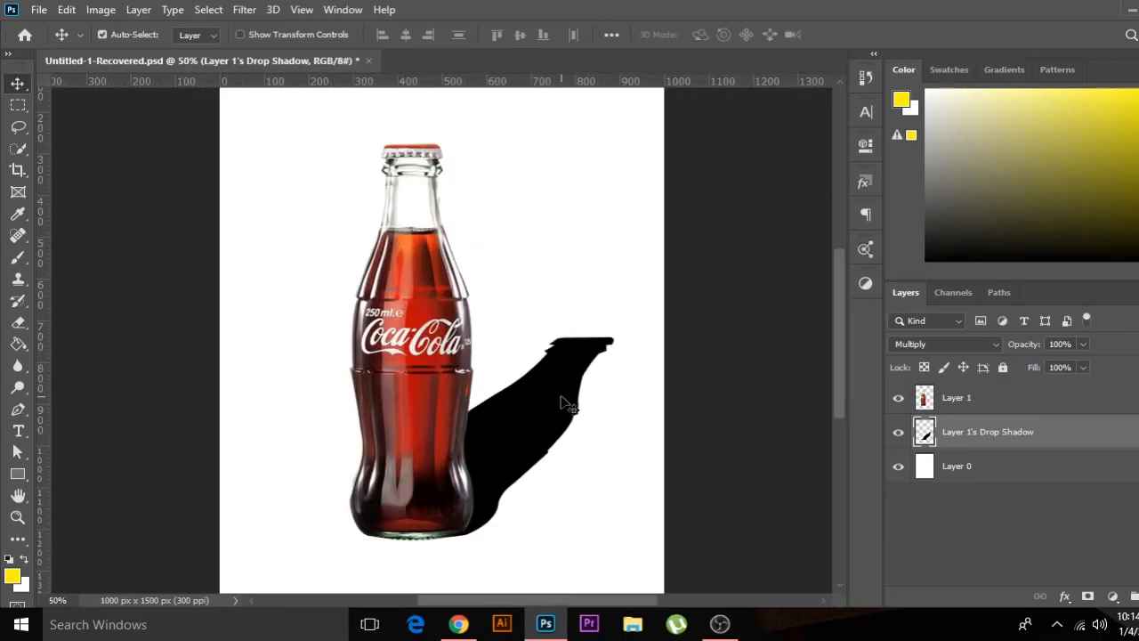
# Step: Lower the fill of the bottle's separated drop shadow layer to 50%
pyautogui.click(1082, 367)
pyautogui.moveTo(1074, 395); pyautogui.dragTo(1062, 389)
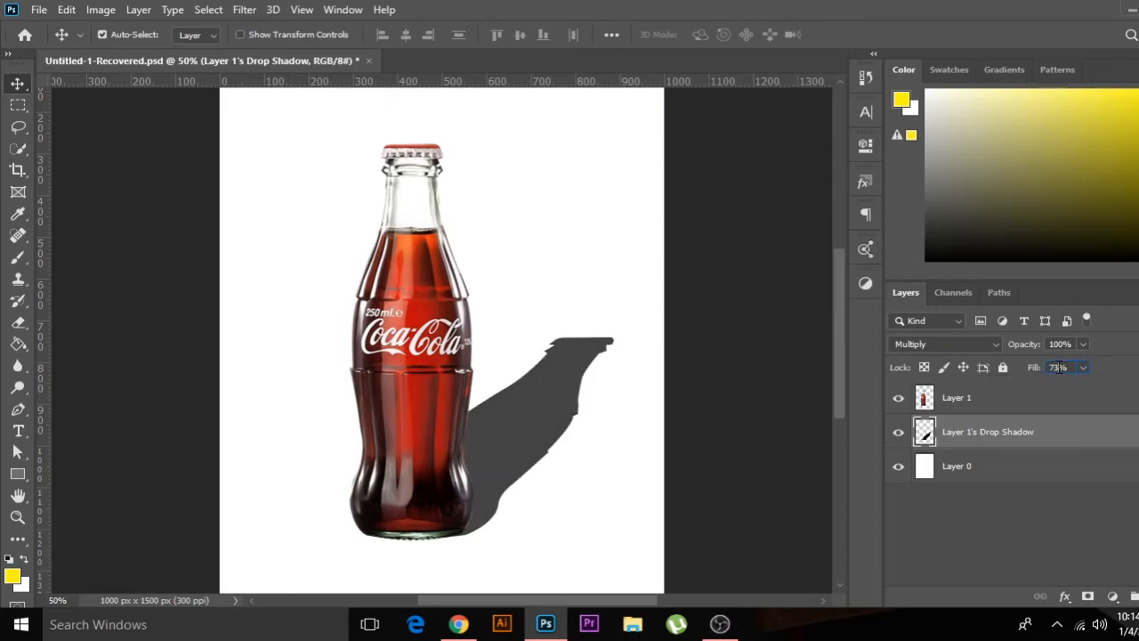
pyautogui.write('50')
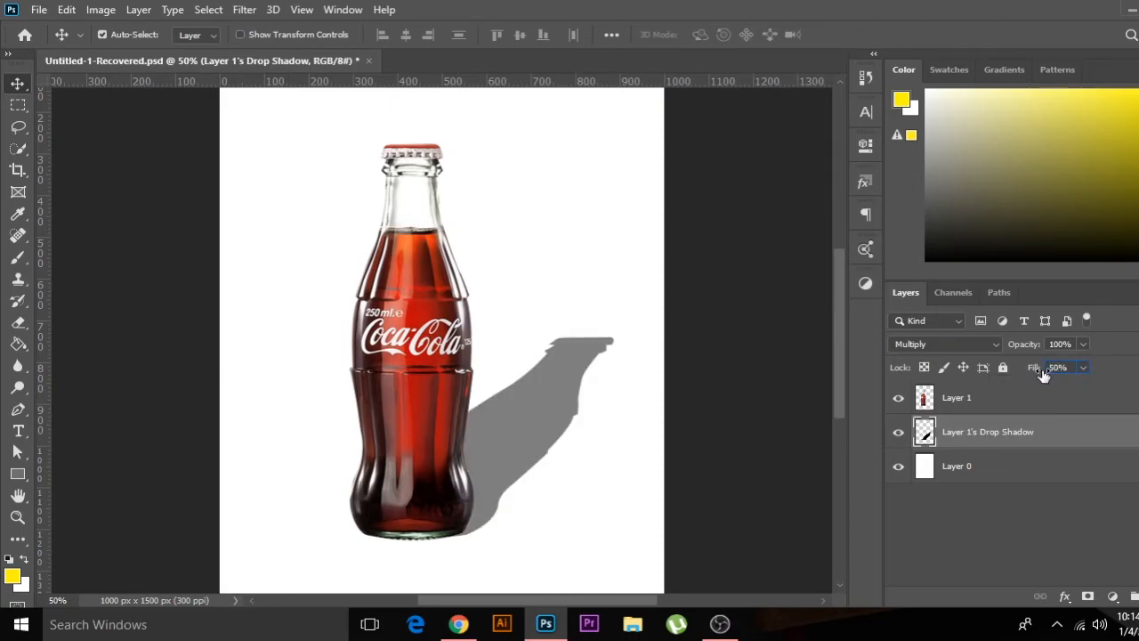
# Step: Soften the edges of the bottle's cast shadow with a low-strength Field Blur and apply it
pyautogui.hotkey('ctrl', '-')
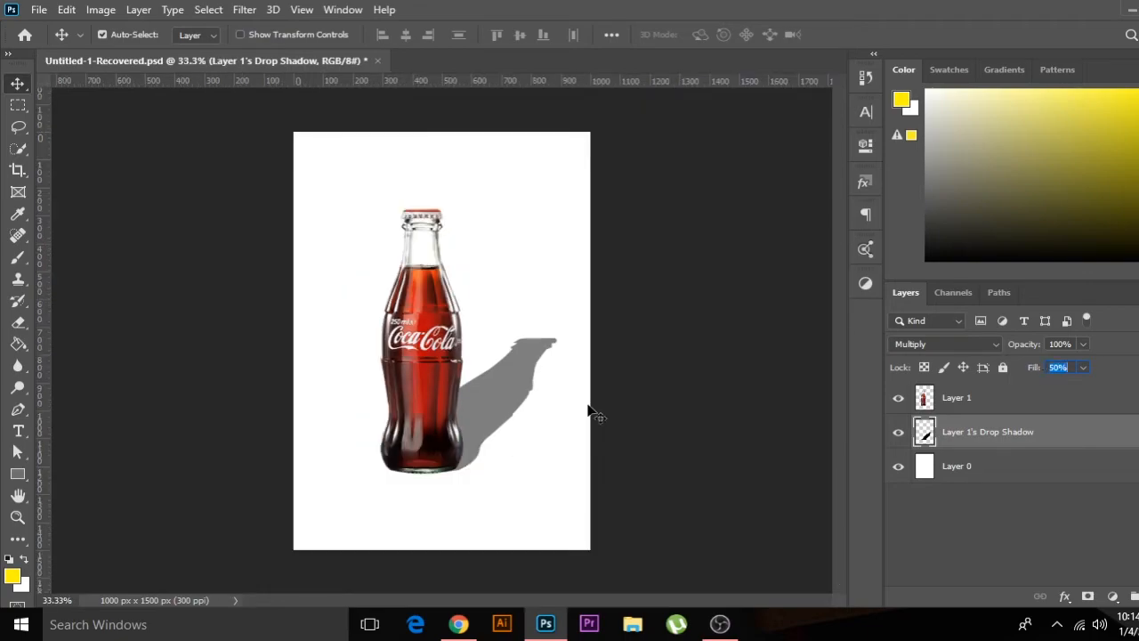
pyautogui.click(246, 11)
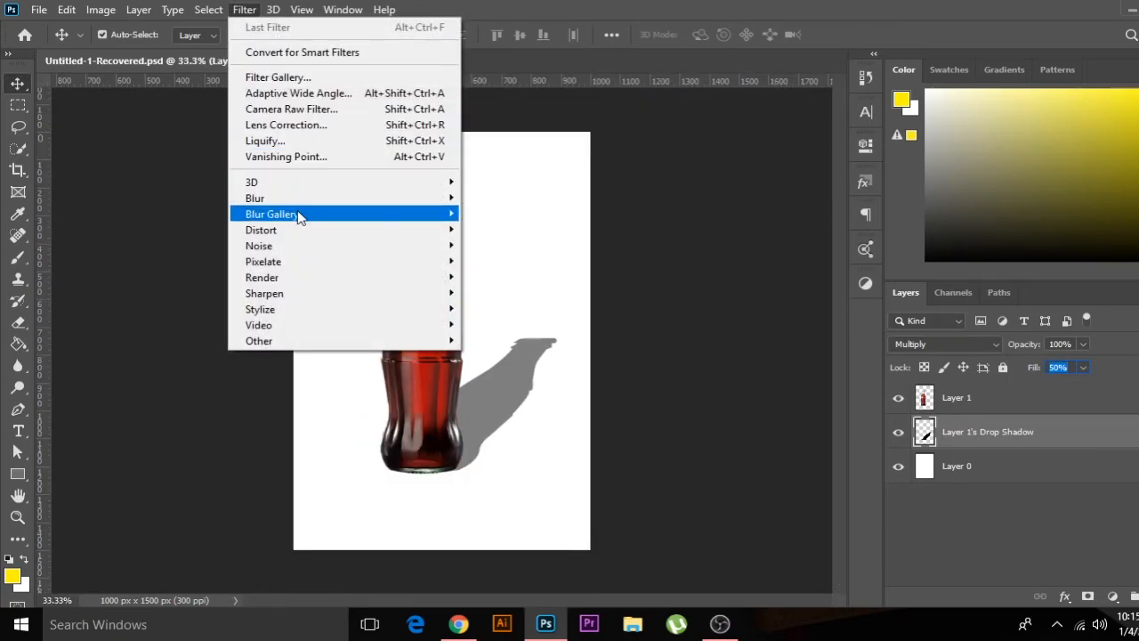
pyautogui.moveTo(300, 218)
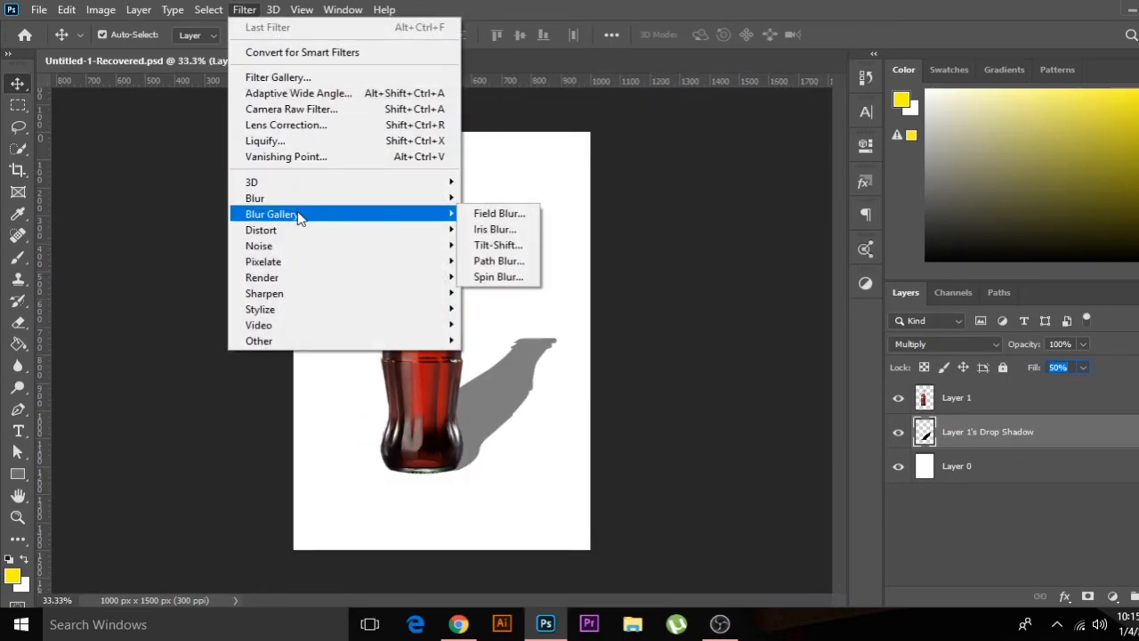
pyautogui.click(511, 214)
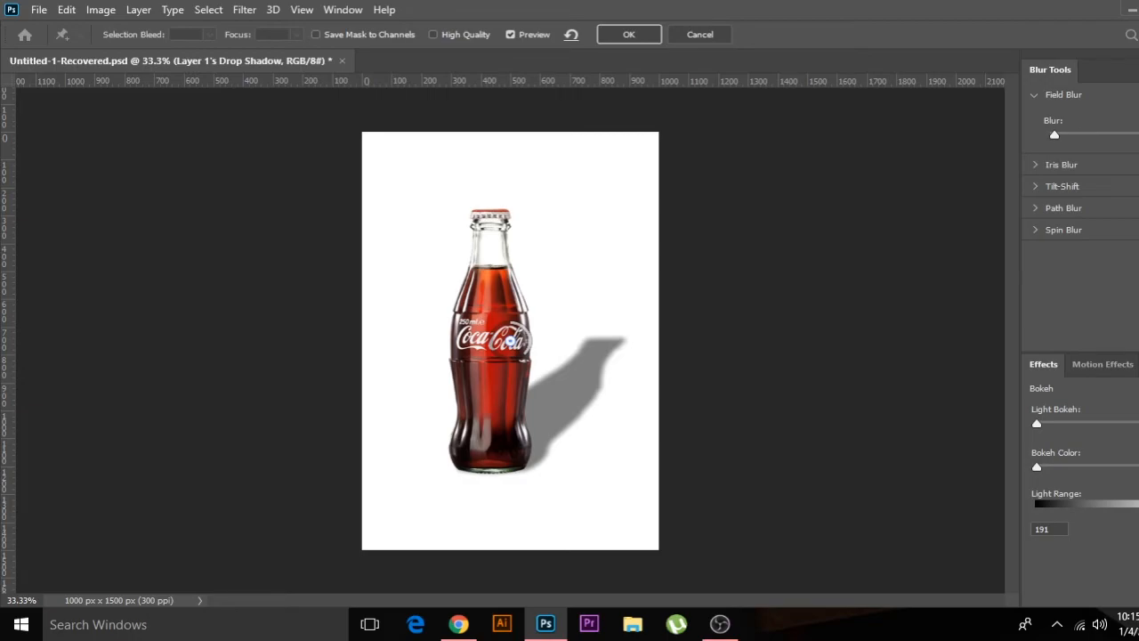
pyautogui.moveTo(1055, 135); pyautogui.dragTo(1089, 135)
pyautogui.click(629, 35)
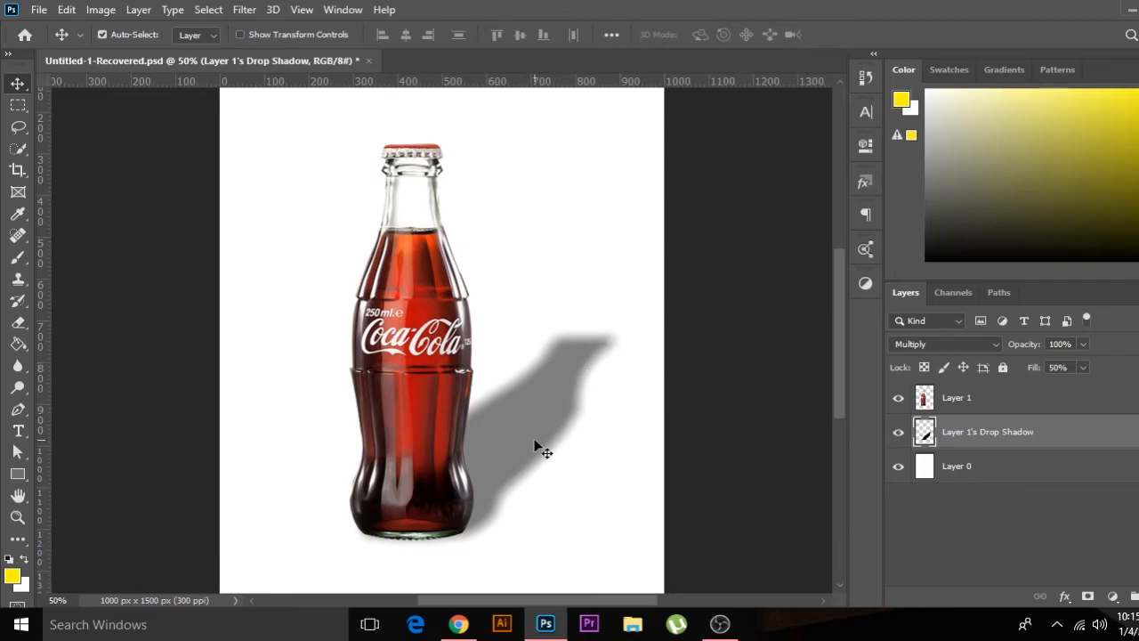
# Step: Apply a second, slightly stronger Field Blur to the bottle's shadow layer to soften its edges further
pyautogui.hotkey('ctrl', '-')
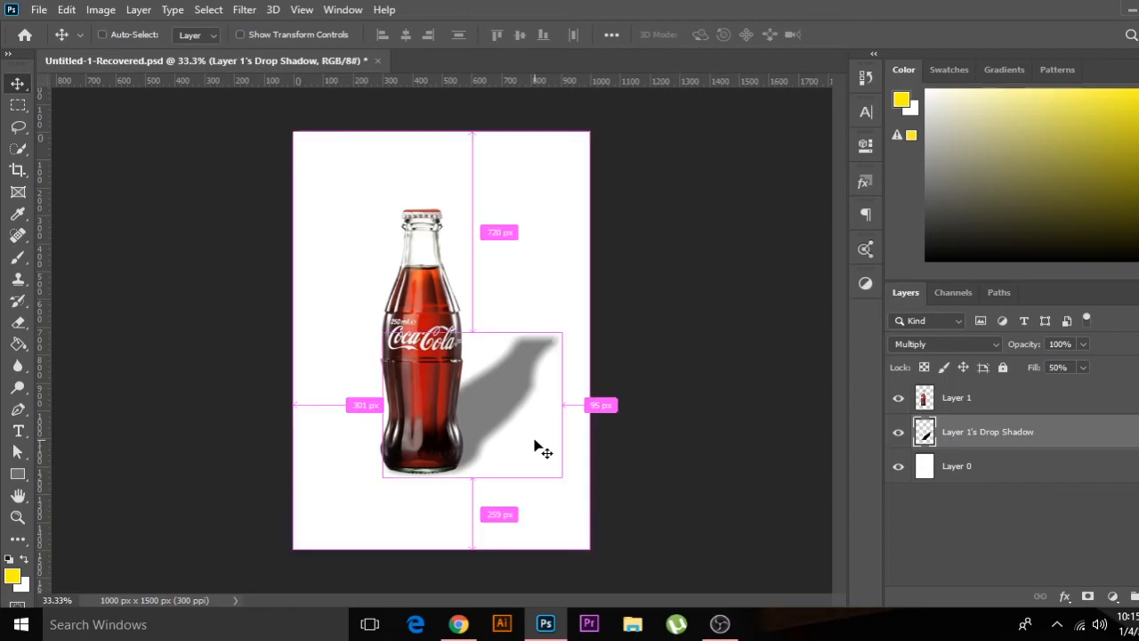
pyautogui.hotkey('ctrl', '-')
pyautogui.hotkey('ctrl', '+')
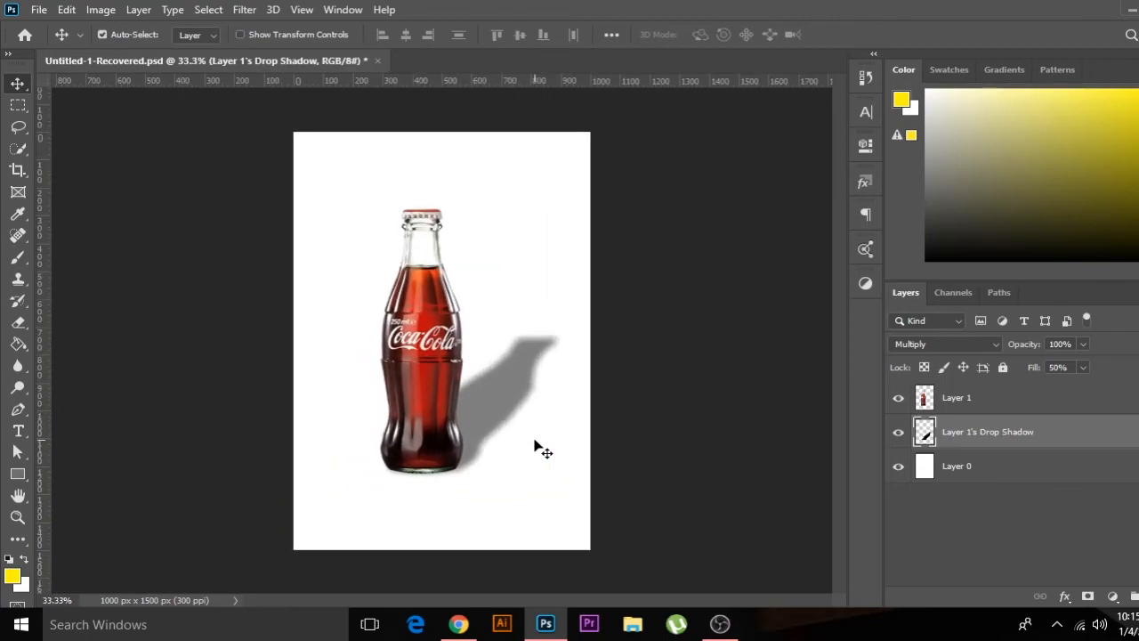
pyautogui.click(244, 10)
pyautogui.moveTo(297, 214)
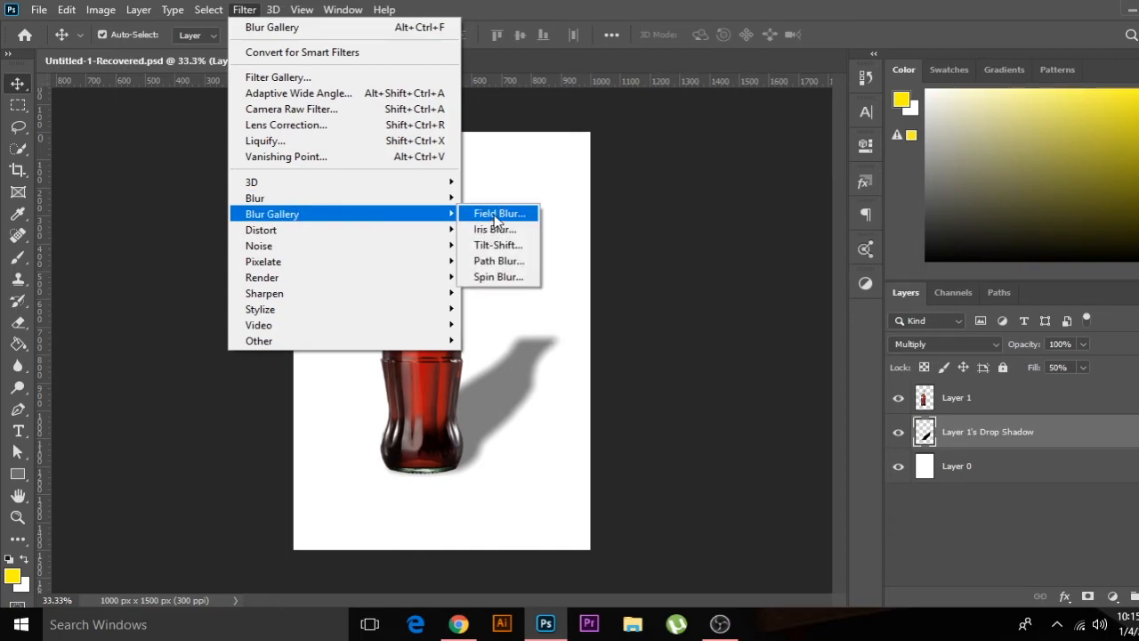
pyautogui.click(494, 214)
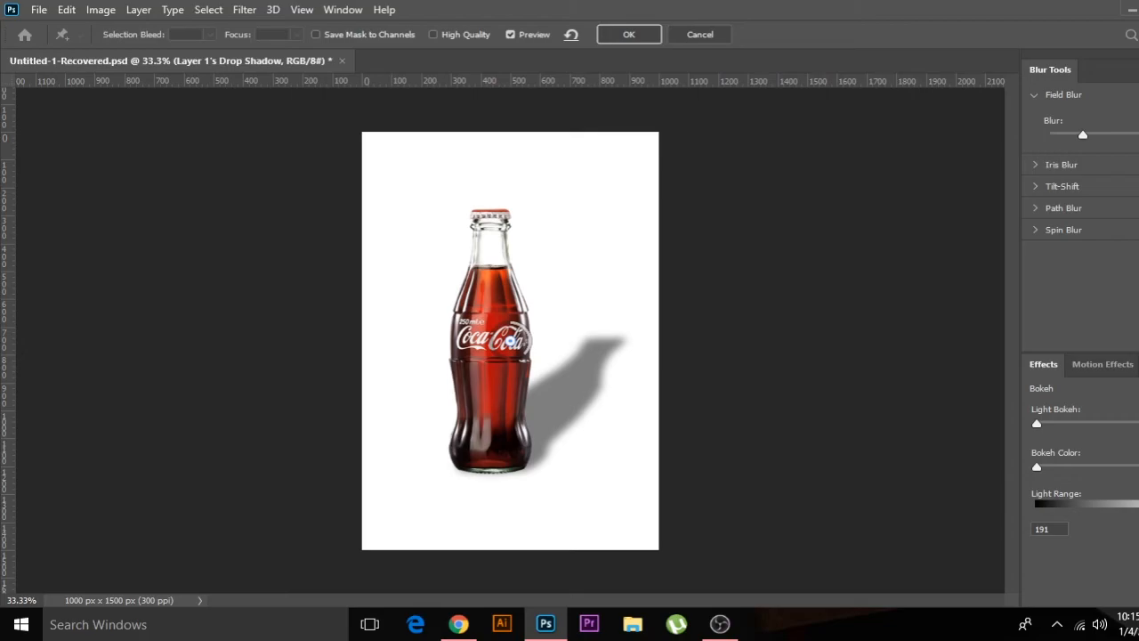
pyautogui.moveTo(1054, 135); pyautogui.dragTo(1094, 135)
pyautogui.moveTo(1093, 135)
pyautogui.mouseDown()
pyautogui.moveTo(1054, 135)
pyautogui.moveTo(1089, 135)
pyautogui.mouseUp()
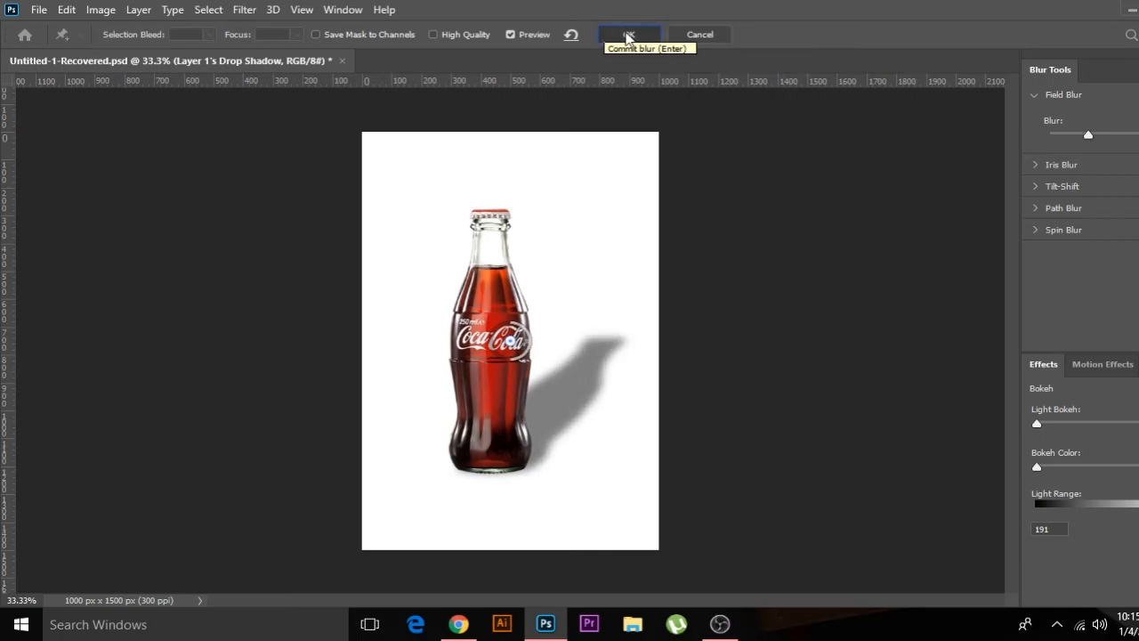
pyautogui.click(621, 35)
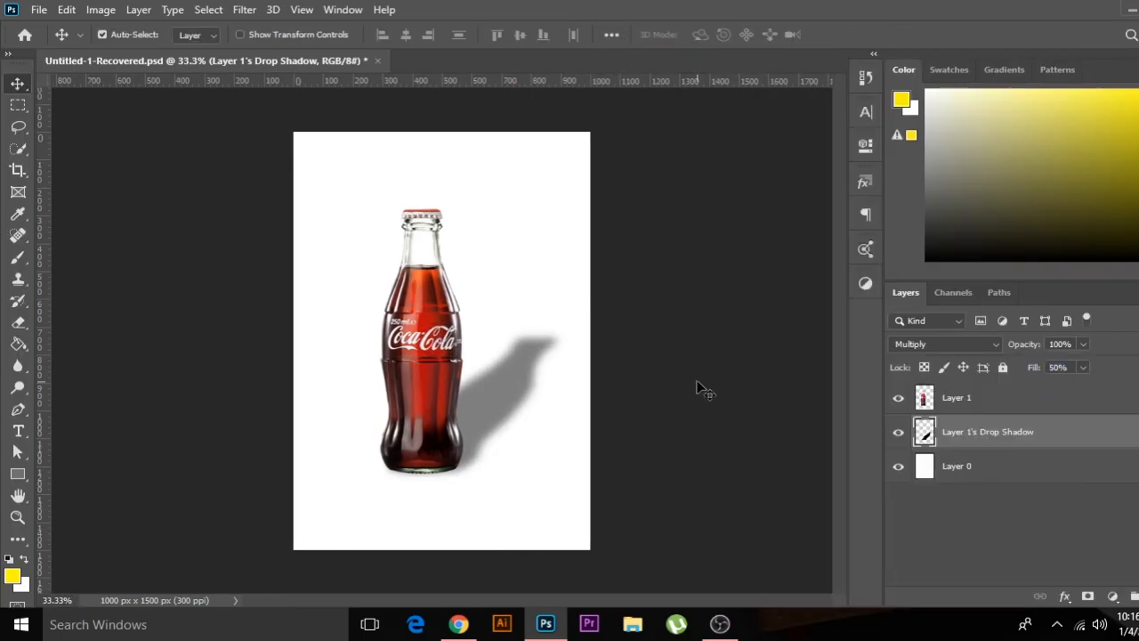